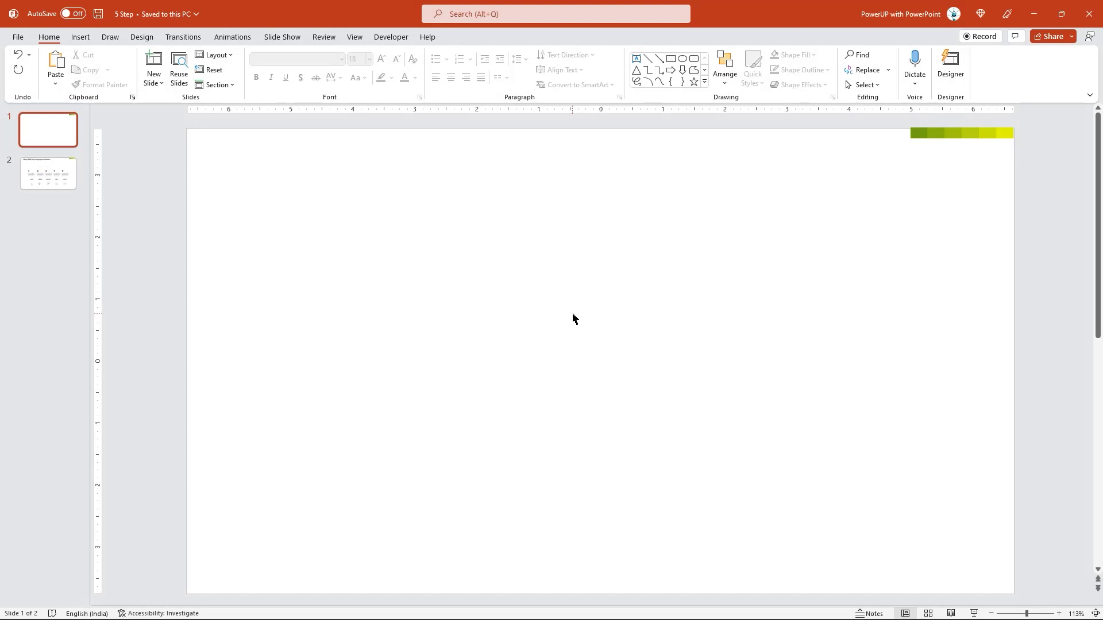
# Step: Show the slide guides and move the vertical guide to 5 inches left of the slide's centre
pyautogui.click(354, 37)
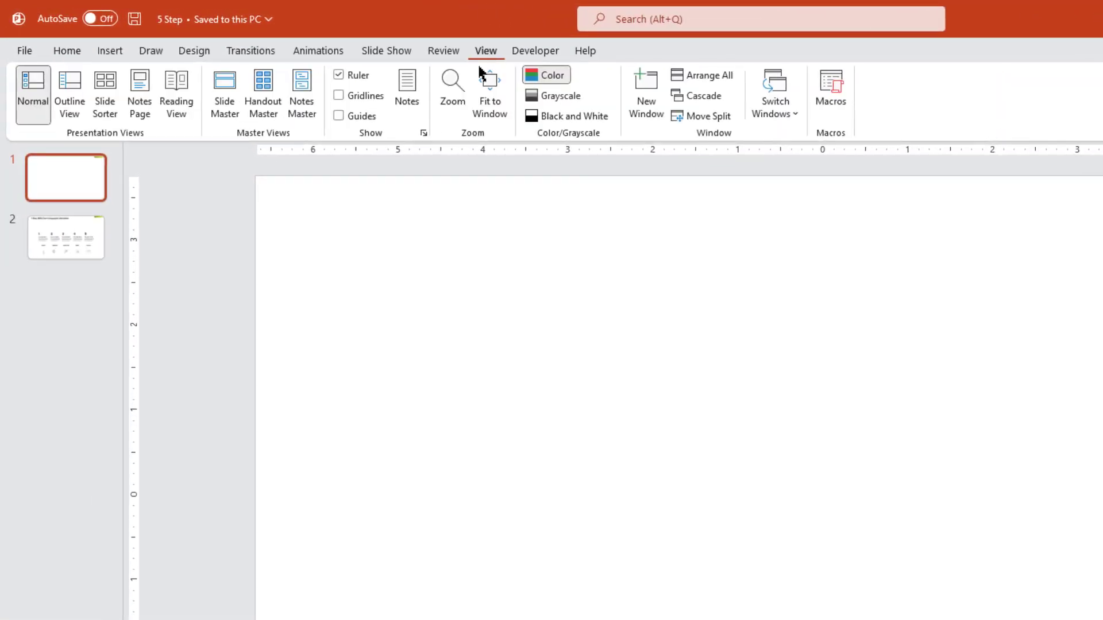
pyautogui.click(339, 115)
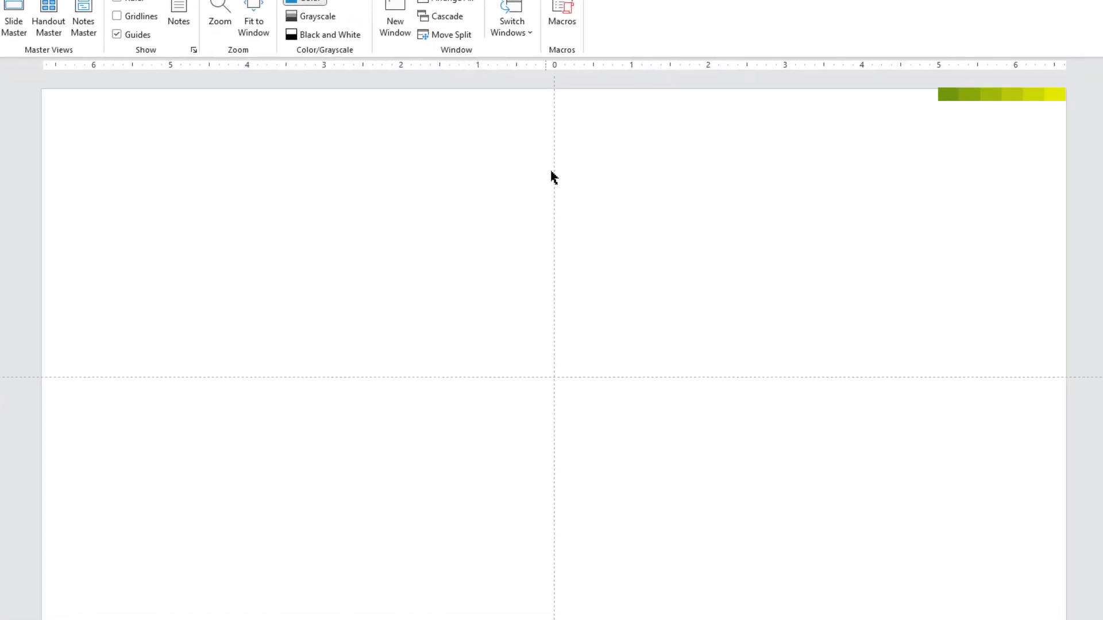
pyautogui.moveTo(548, 172); pyautogui.dragTo(170, 172)
# Step: Add five more vertical guides spaced 2 inches apart, at 3 and 1 inches left and 1, 3 and 5 inches right of centre
pyautogui.rightClick(170, 173)
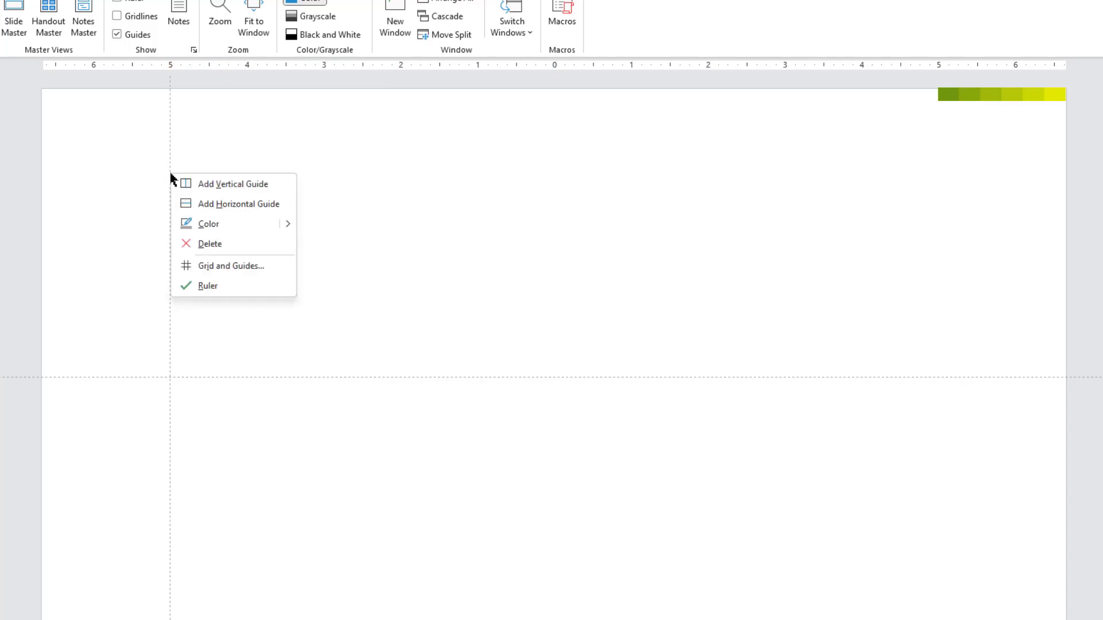
pyautogui.click(205, 185)
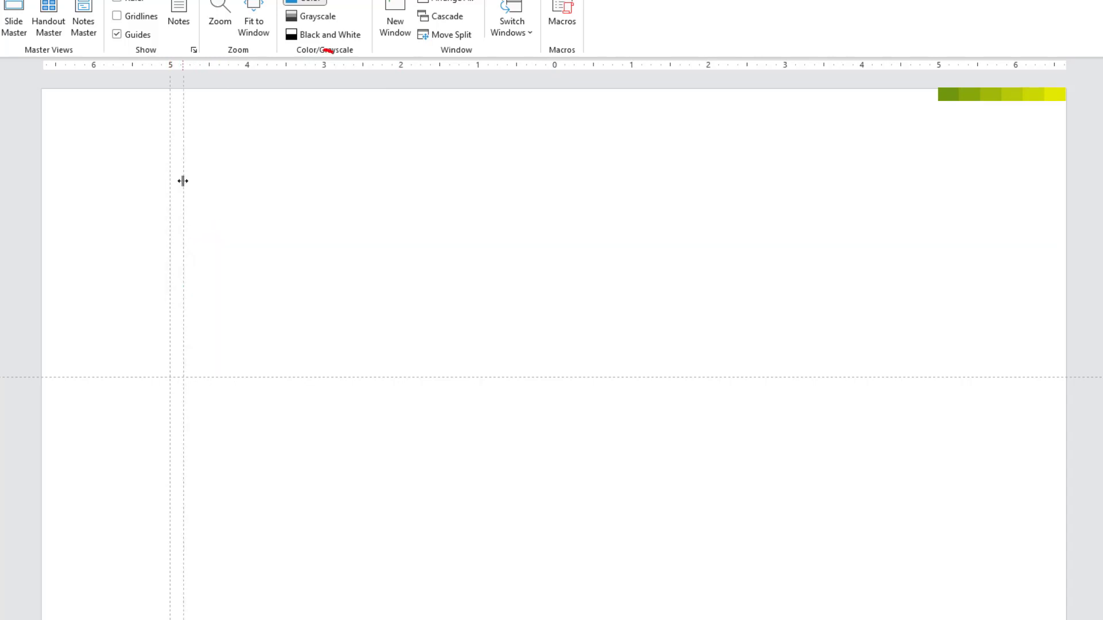
pyautogui.moveTo(182, 181); pyautogui.dragTo(785, 221)
pyautogui.rightClick(323, 182)
pyautogui.click(339, 191)
pyautogui.rightClick(477, 189)
pyautogui.click(494, 200)
pyautogui.rightClick(631, 201)
pyautogui.click(660, 208)
pyautogui.rightClick(784, 222)
pyautogui.click(815, 226)
pyautogui.moveTo(813, 227); pyautogui.dragTo(925, 227)
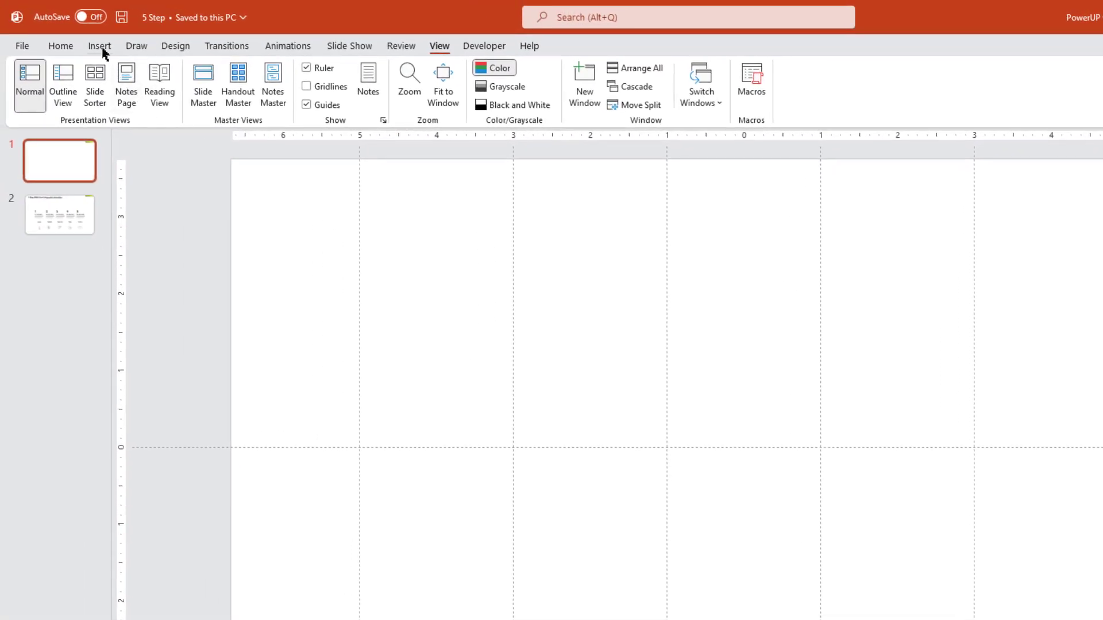
# Step: Draw a rectangle about 10 inches wide and 1.96 inches high between the outermost guides, below the horizontal guide
pyautogui.click(102, 53)
pyautogui.click(274, 108)
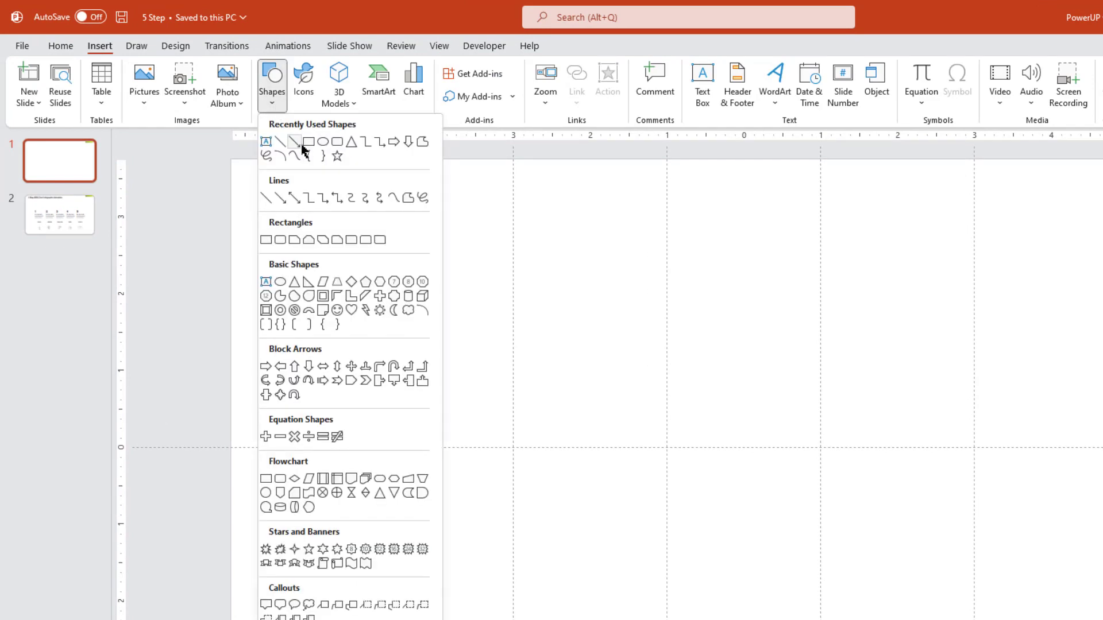
pyautogui.click(311, 148)
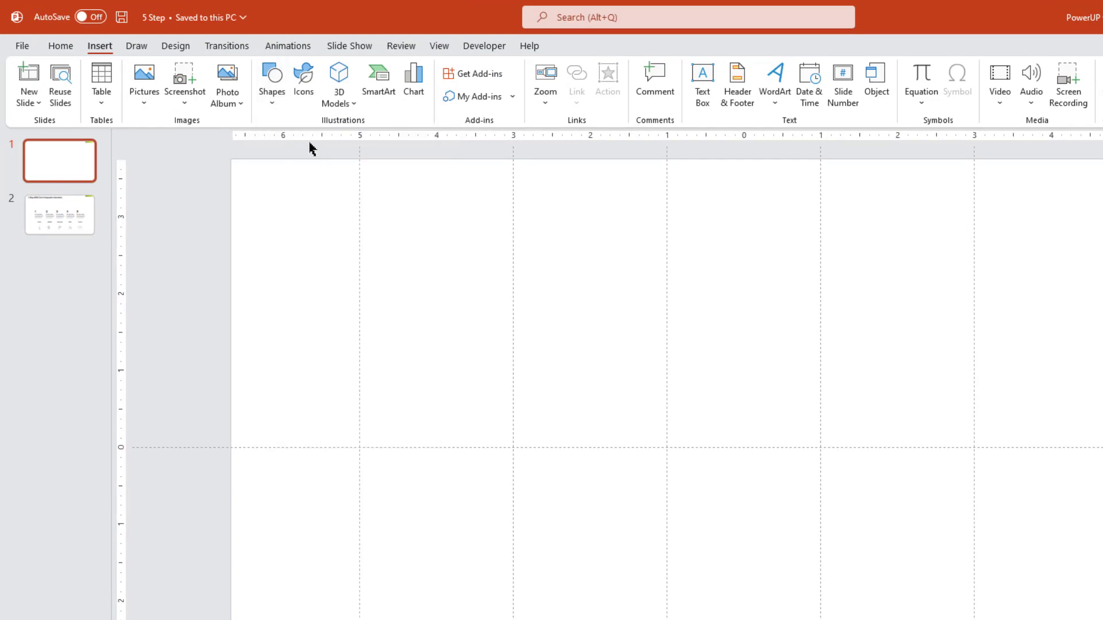
pyautogui.moveTo(359, 488); pyautogui.dragTo(850, 619)
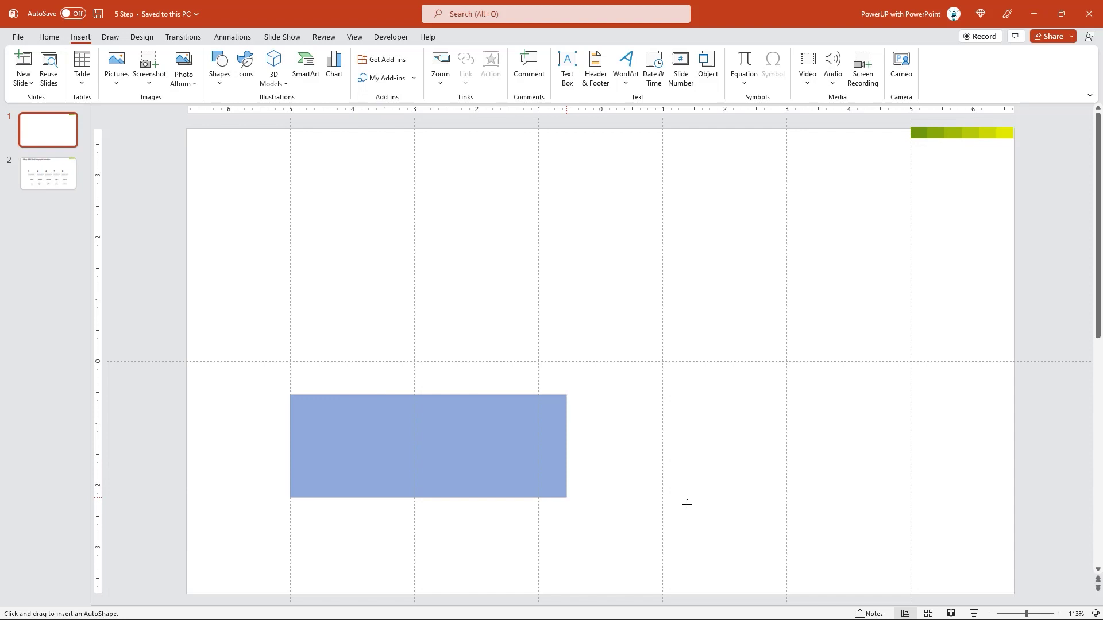
pyautogui.moveTo(686, 504); pyautogui.dragTo(908, 516)
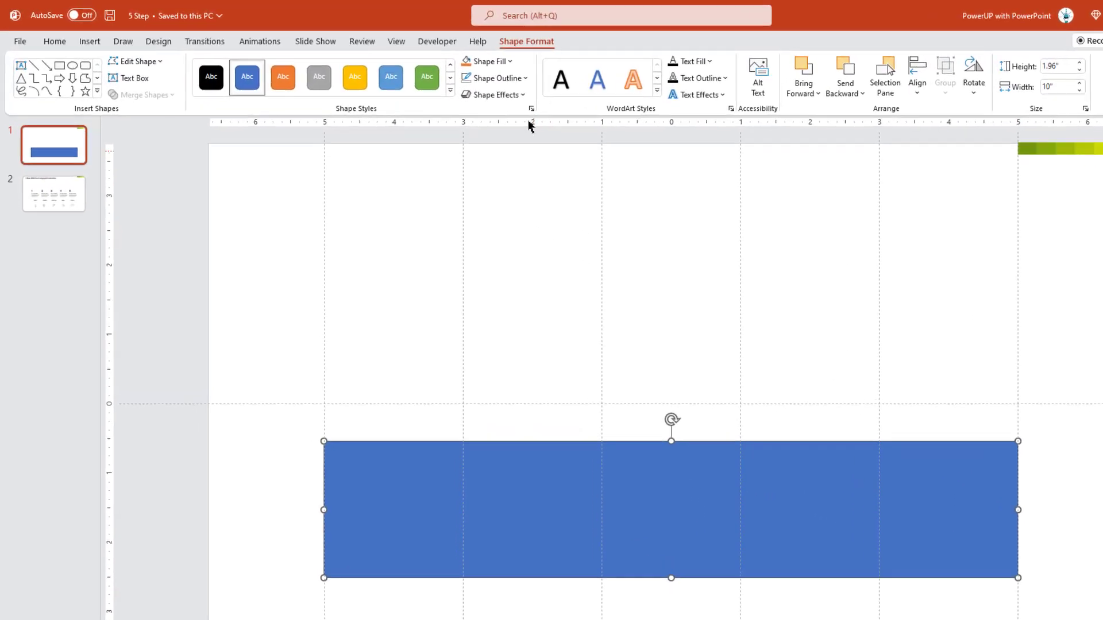
# Step: Remove the rectangle's outline and make its solid blue fill semi-transparent
pyautogui.click(463, 71)
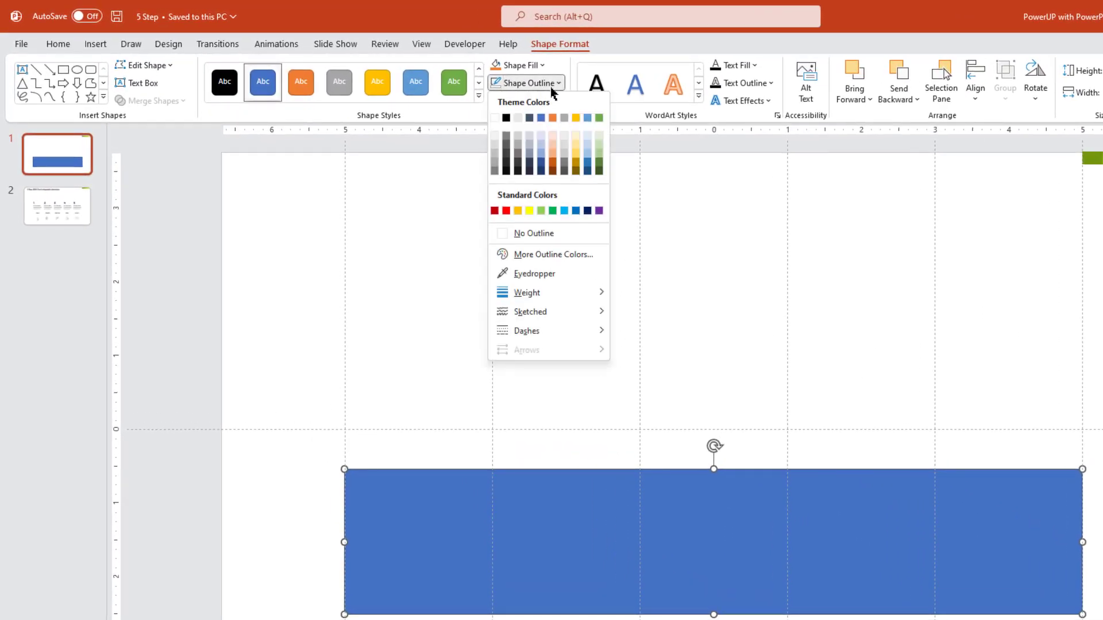
pyautogui.click(534, 234)
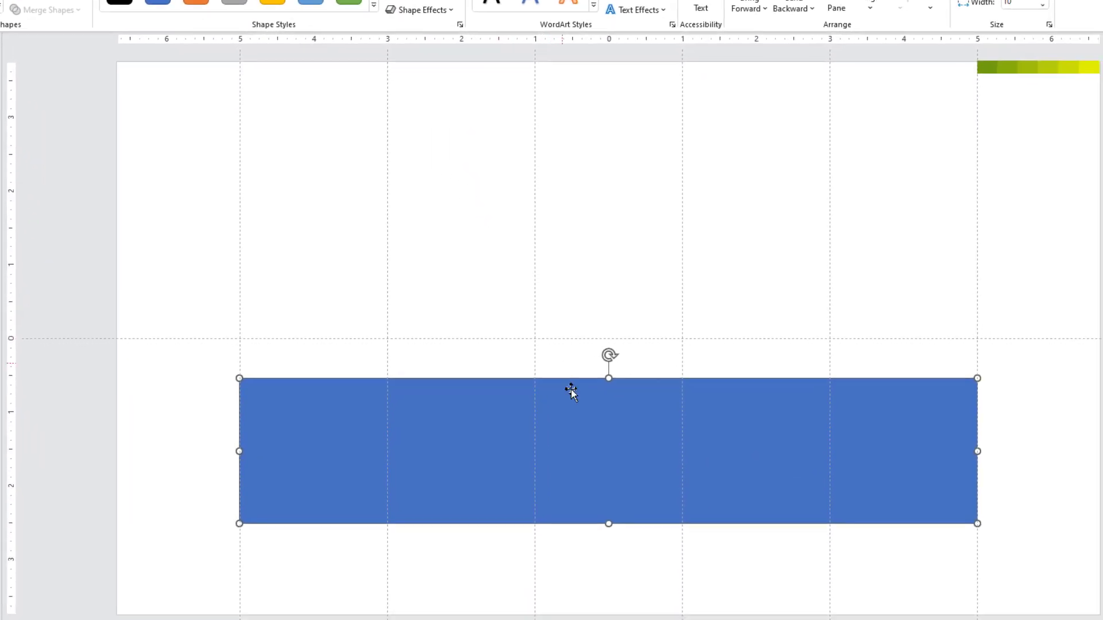
pyautogui.rightClick(576, 415)
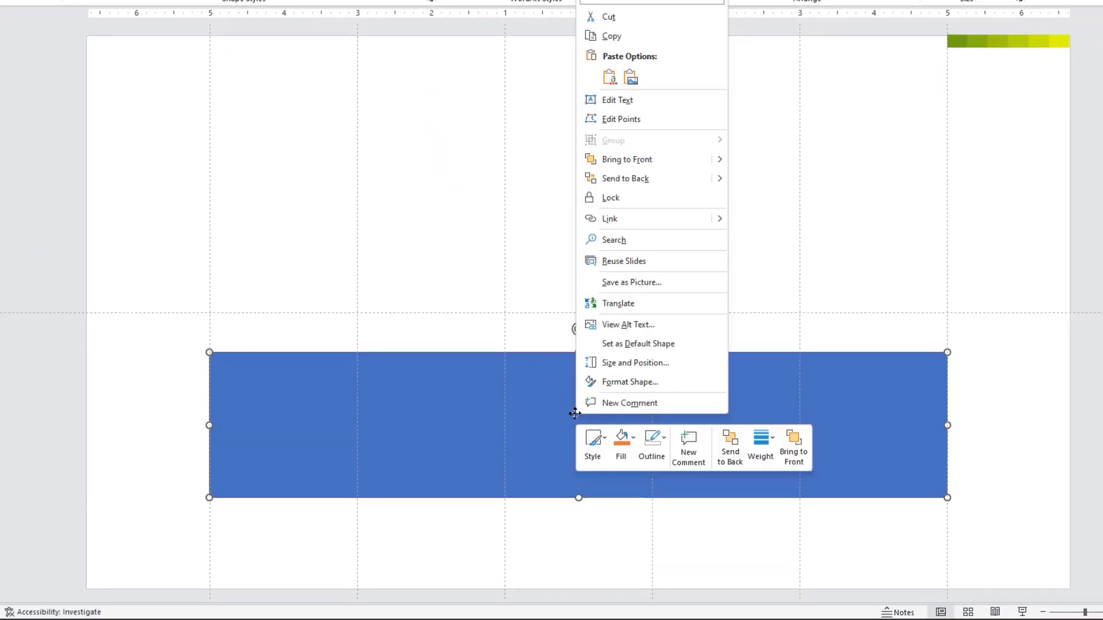
pyautogui.click(644, 383)
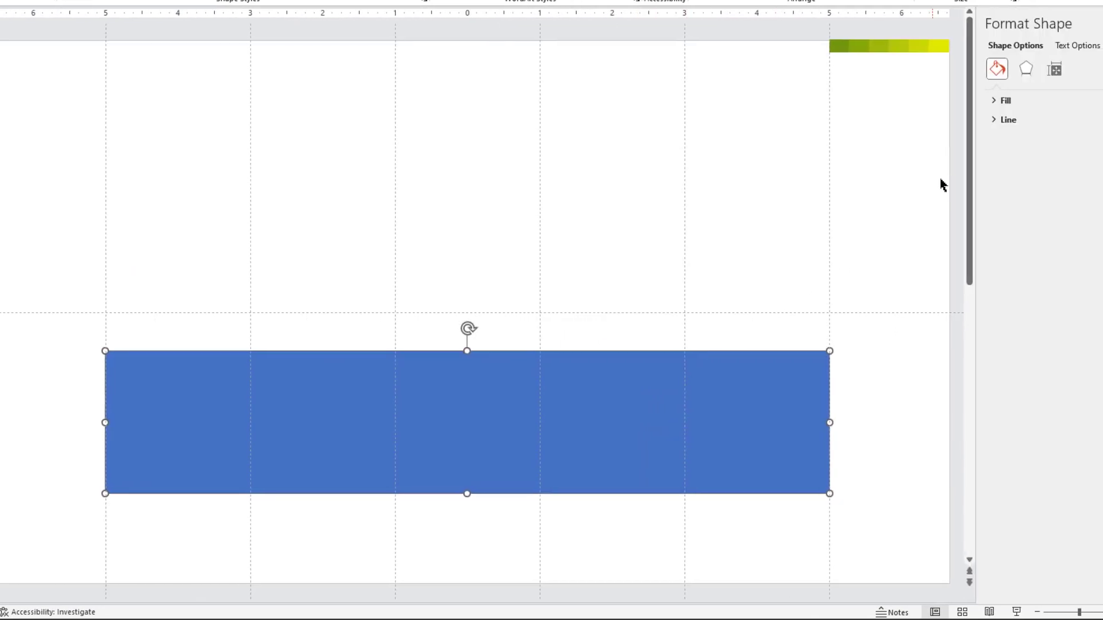
pyautogui.click(1001, 103)
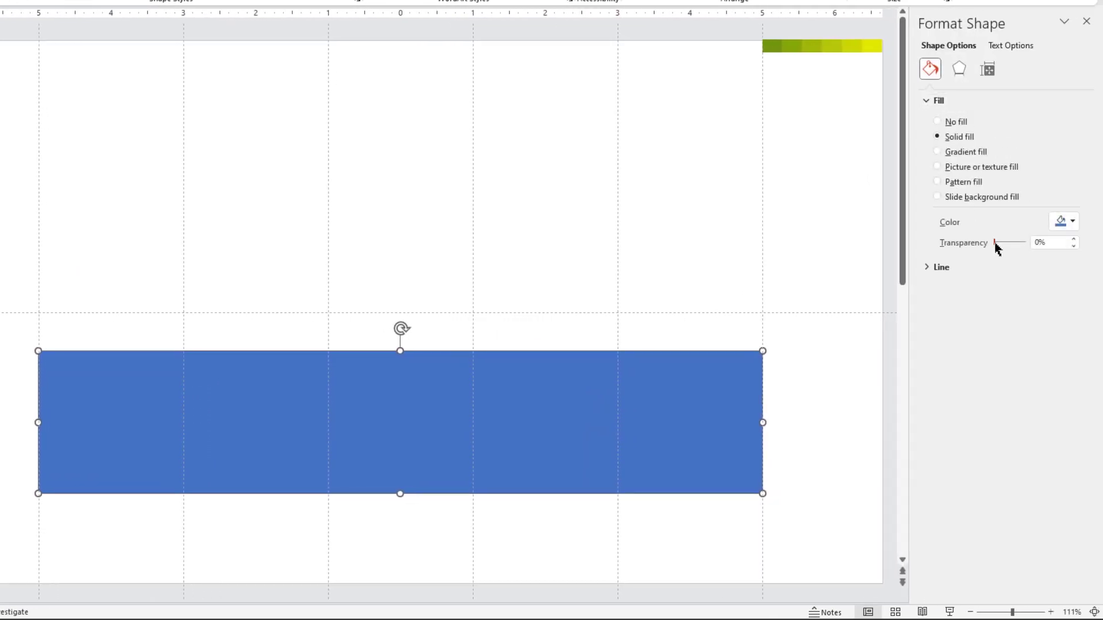
pyautogui.moveTo(995, 244); pyautogui.dragTo(1008, 244)
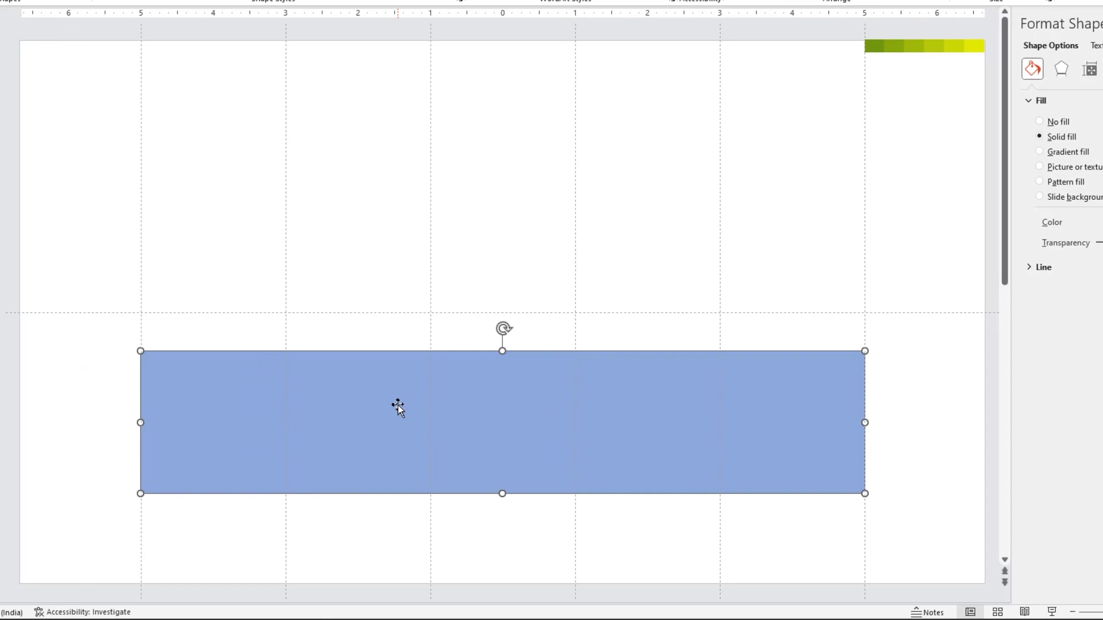
# Step: Edit the rectangle's points and add five points along its upper edge, one about midway between each pair of guides
pyautogui.rightClick(420, 407)
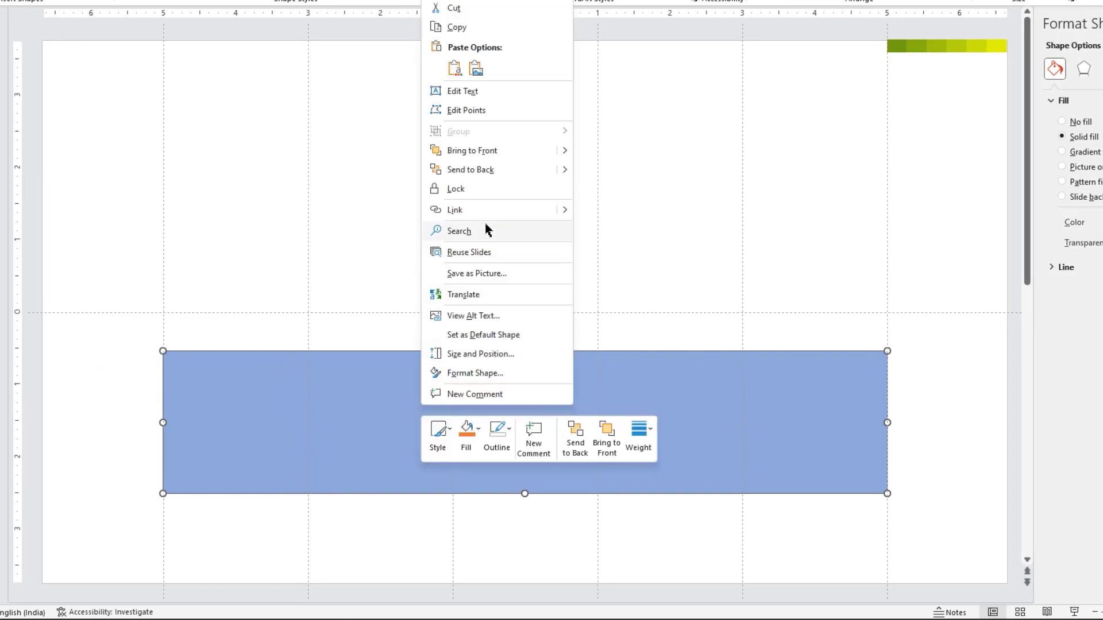
pyautogui.click(499, 115)
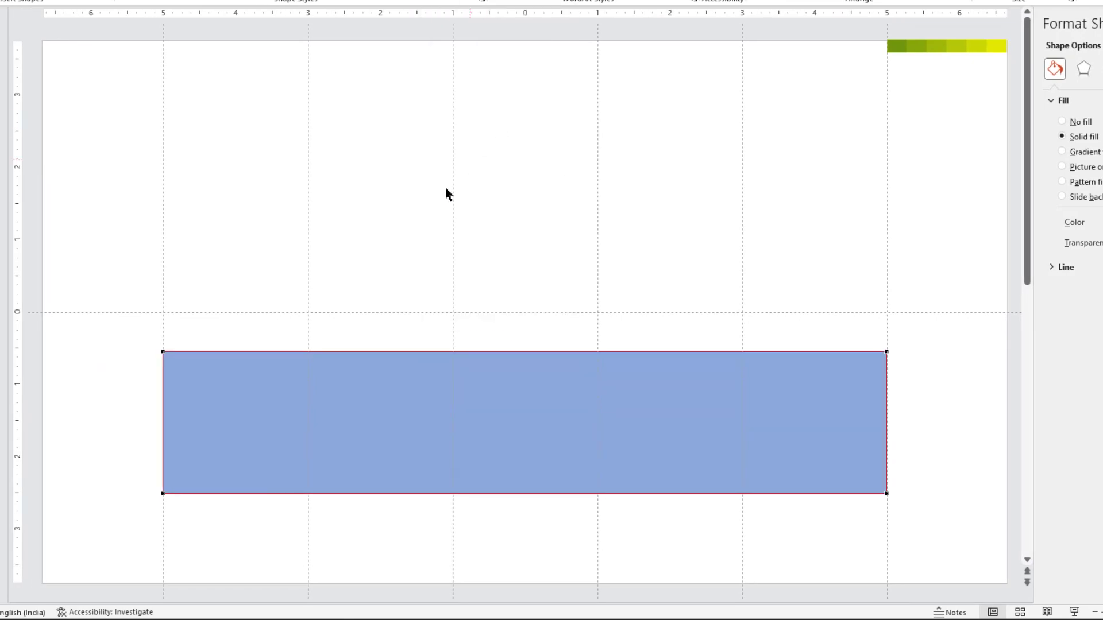
pyautogui.click(227, 351)
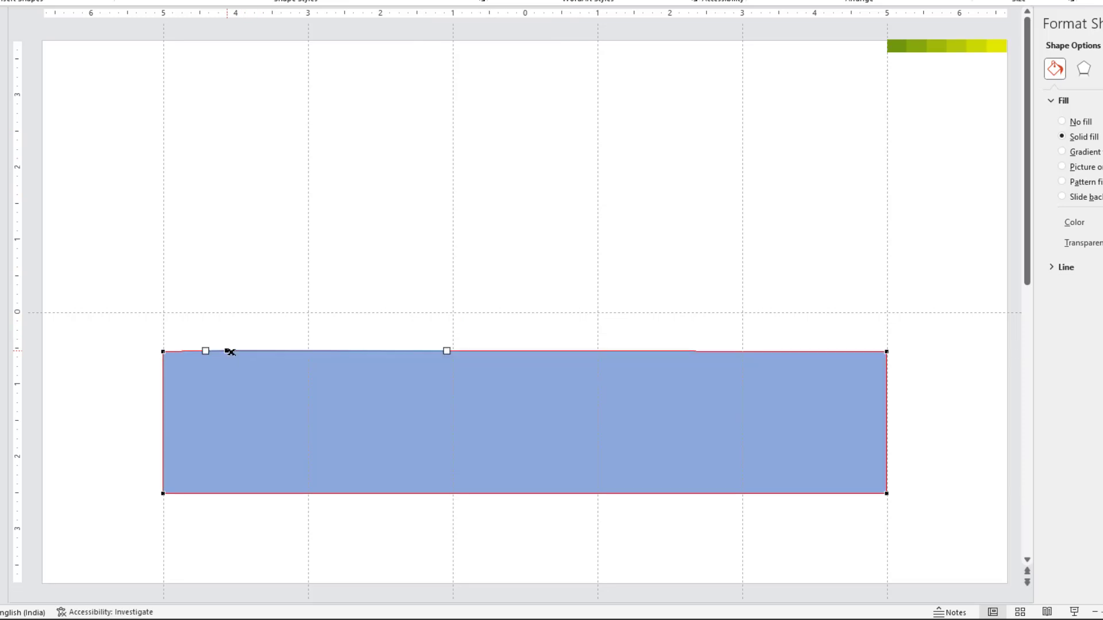
pyautogui.click(374, 351)
pyautogui.click(526, 351)
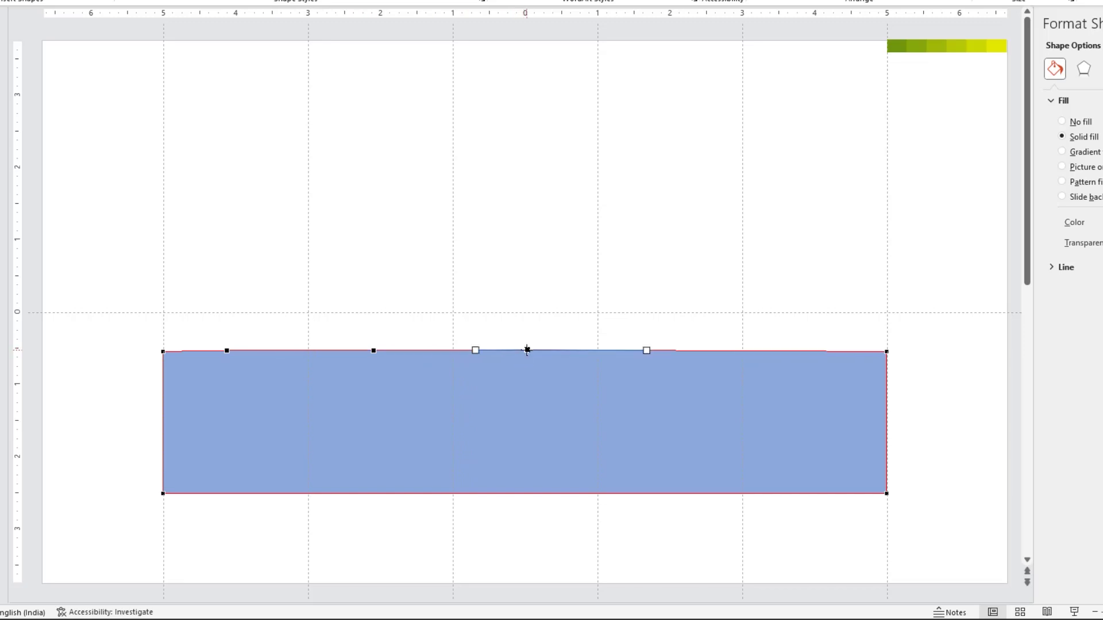
pyautogui.click(676, 350)
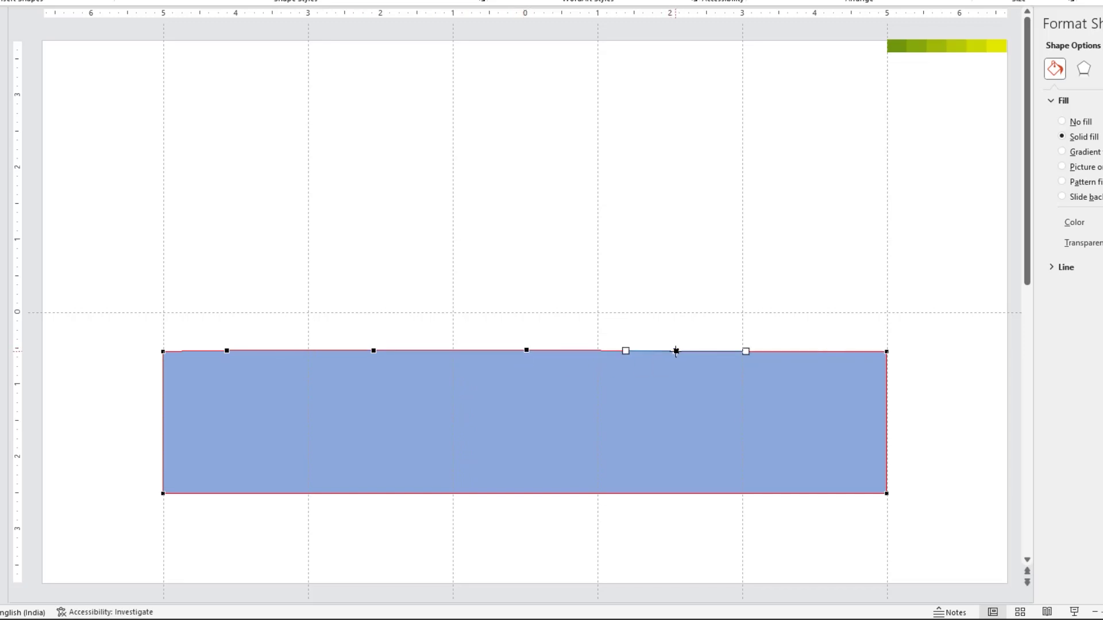
pyautogui.click(808, 351)
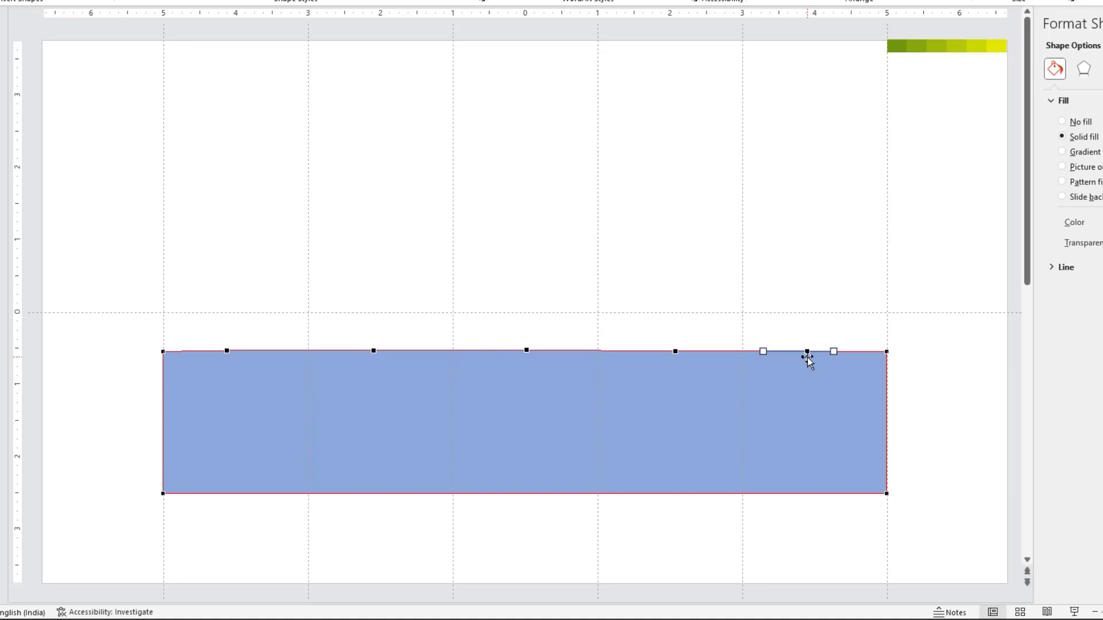
# Step: Convert the five added points on the rectangle's upper edge to smooth points
pyautogui.rightClick(807, 353)
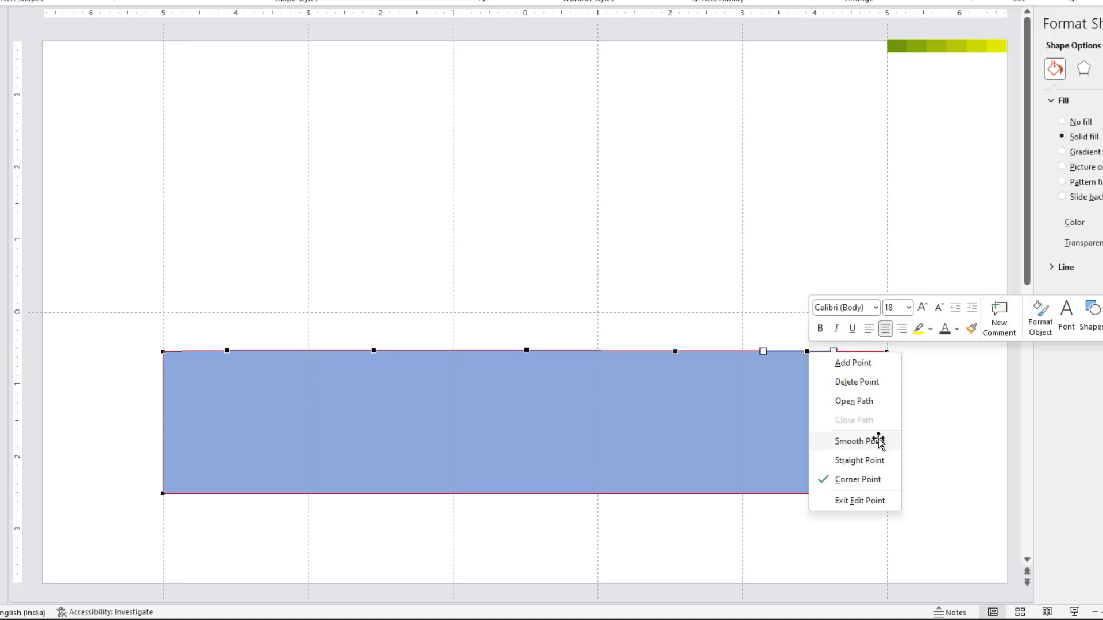
pyautogui.click(859, 441)
pyautogui.rightClick(678, 351)
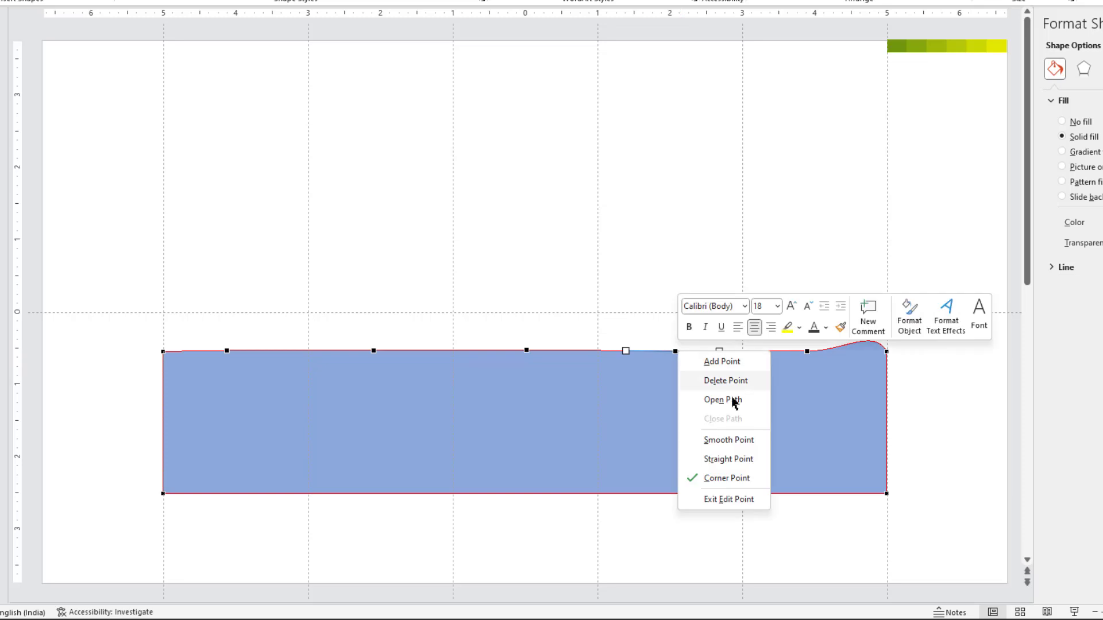
pyautogui.click(749, 442)
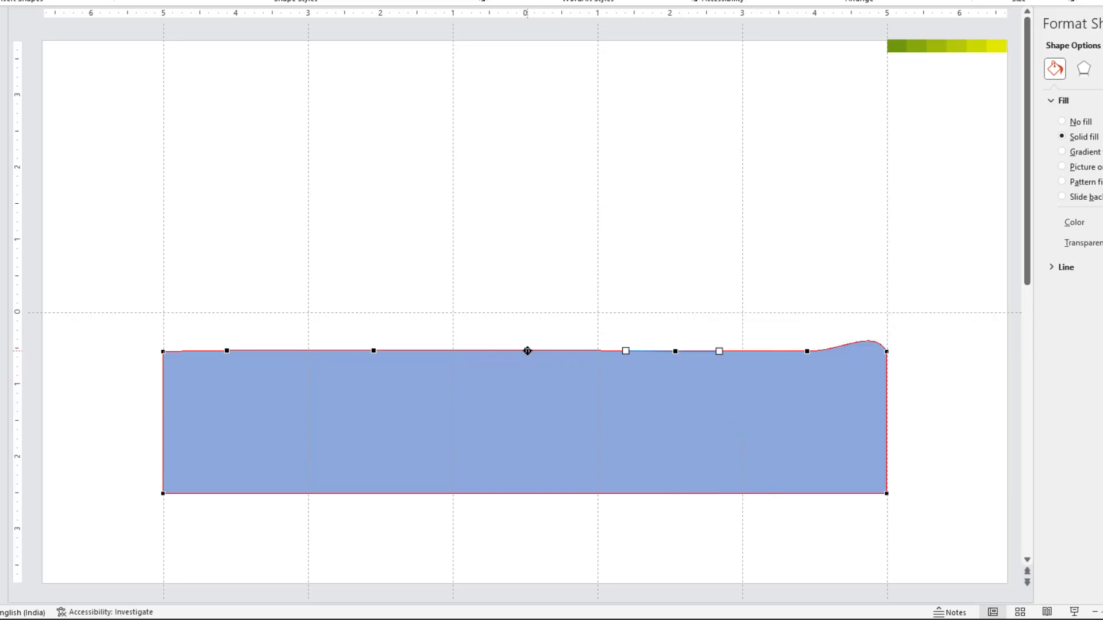
pyautogui.rightClick(527, 351)
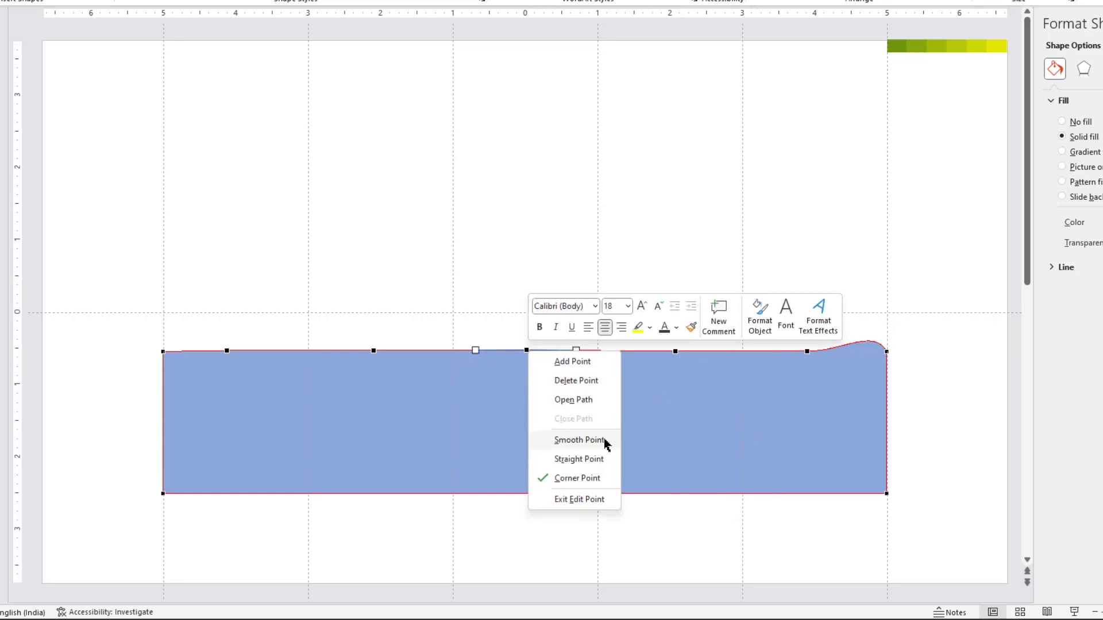
pyautogui.click(579, 440)
pyautogui.rightClick(372, 352)
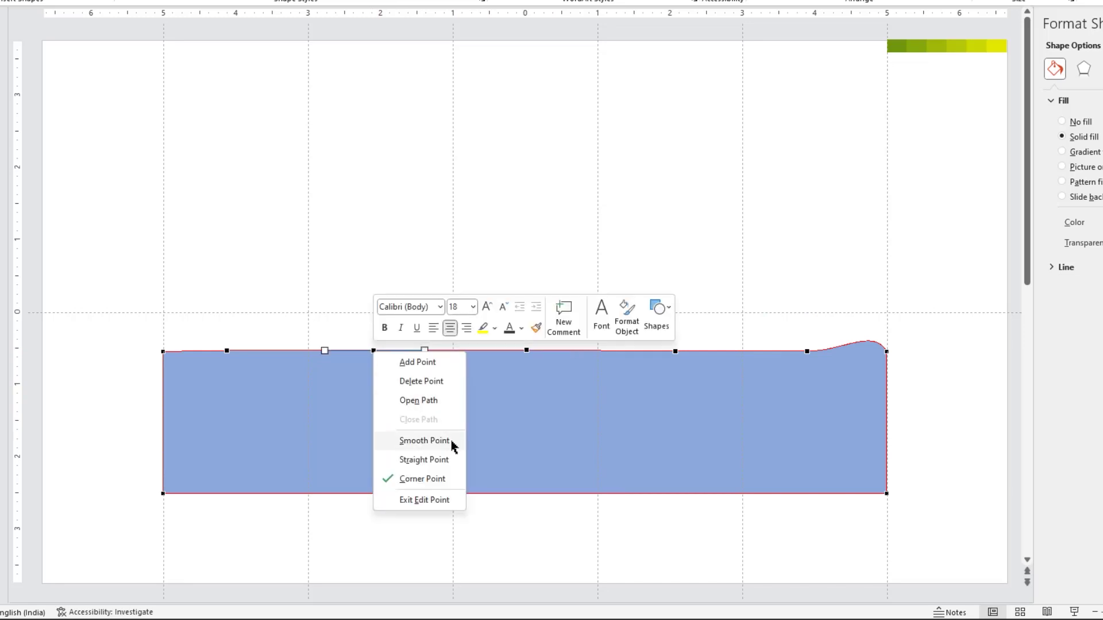
pyautogui.click(450, 440)
pyautogui.rightClick(227, 350)
pyautogui.click(305, 440)
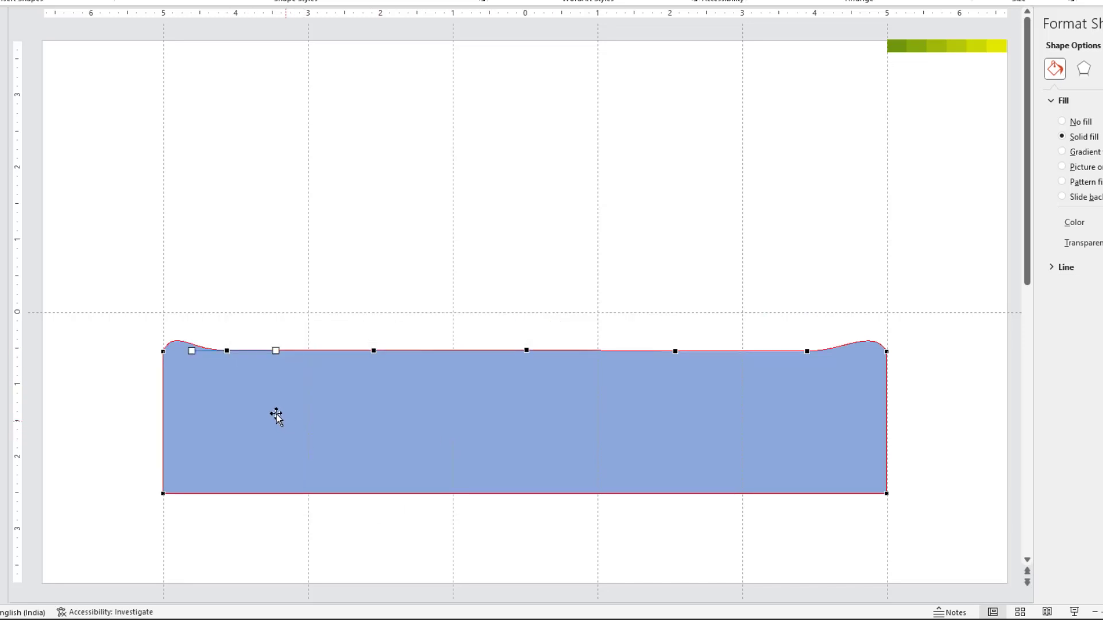
# Step: Lower the shape's upper-left corner point close to the base, raise the upper-right one above the horizontal guide, and soften the curve leading up to it
pyautogui.moveTo(161, 351); pyautogui.dragTo(162, 465)
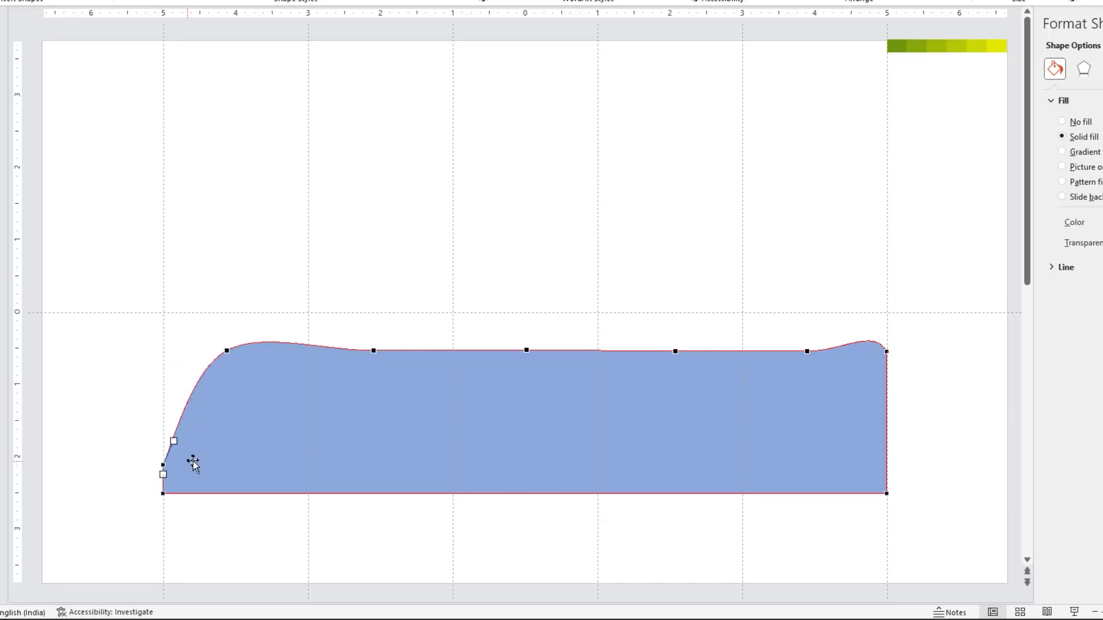
pyautogui.moveTo(884, 351); pyautogui.dragTo(888, 266)
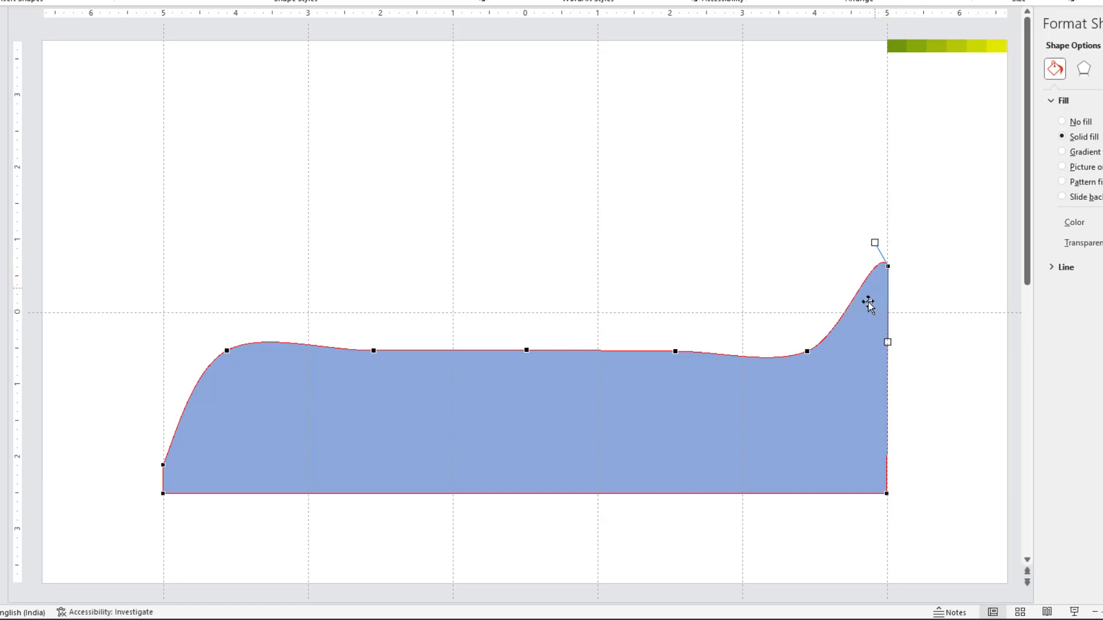
pyautogui.moveTo(807, 352); pyautogui.dragTo(783, 338)
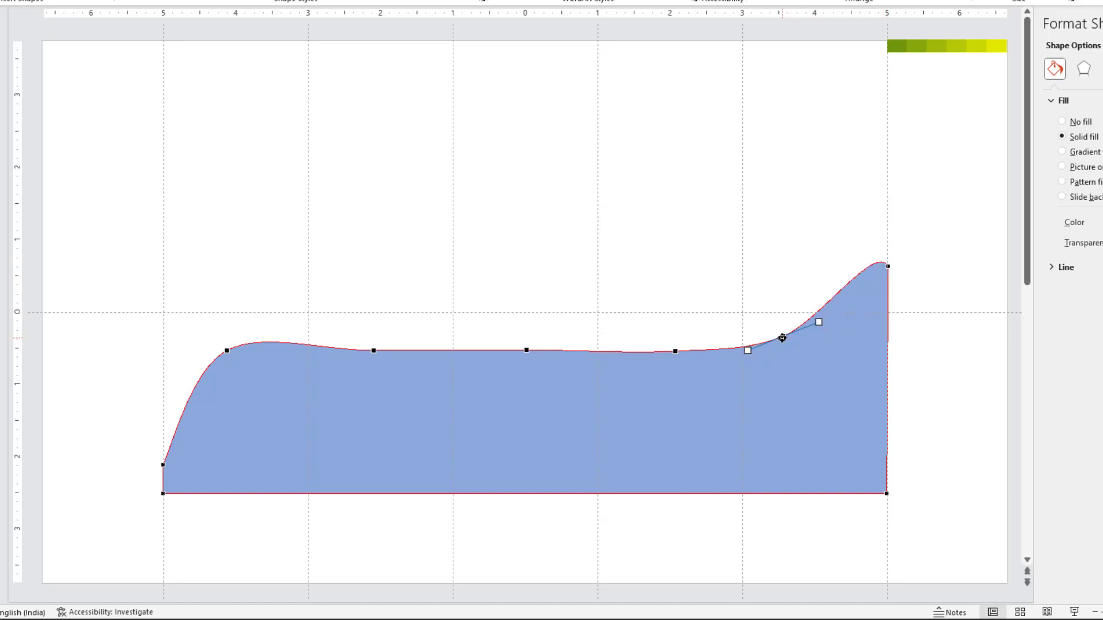
pyautogui.click(887, 266)
pyautogui.moveTo(874, 243); pyautogui.dragTo(863, 260)
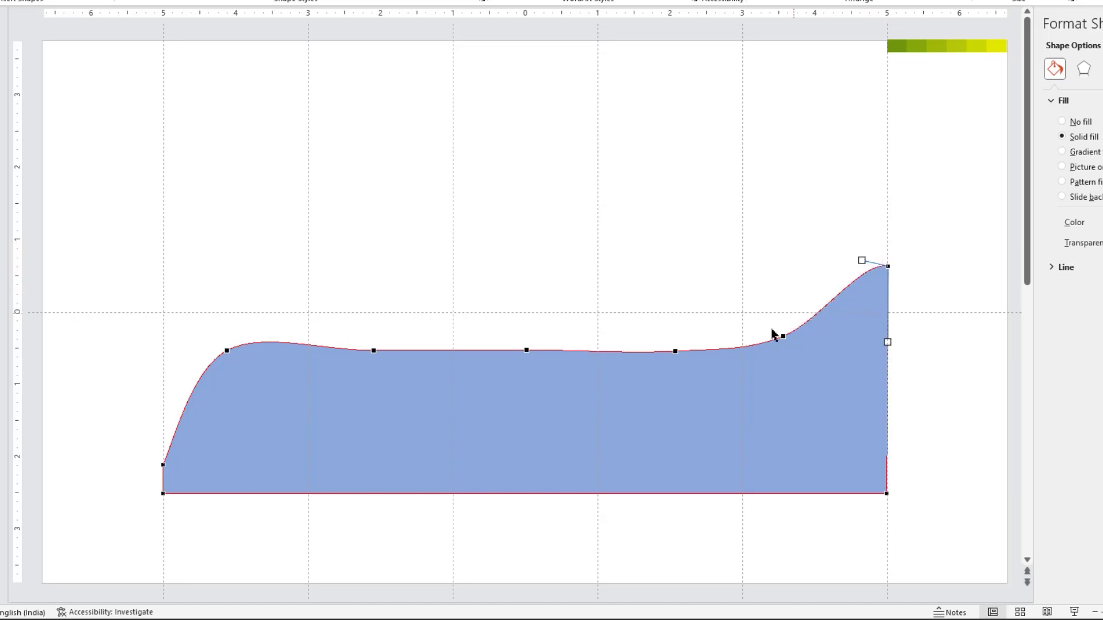
# Step: Reposition the five smooth points on the upper edge to form a wavy curve rising from left to right
pyautogui.moveTo(675, 352); pyautogui.dragTo(623, 331)
pyautogui.moveTo(783, 337); pyautogui.dragTo(762, 337)
pyautogui.moveTo(530, 349); pyautogui.dragTo(504, 374)
pyautogui.click(373, 352)
pyautogui.moveTo(370, 351)
pyautogui.mouseDown()
pyautogui.moveTo(365, 389)
pyautogui.moveTo(362, 356)
pyautogui.mouseUp()
pyautogui.moveTo(227, 351); pyautogui.dragTo(237, 430)
# Step: Flatten the curve's start at the left corner, lower the first three smooth points for gentler waves, and finish editing points
pyautogui.click(164, 465)
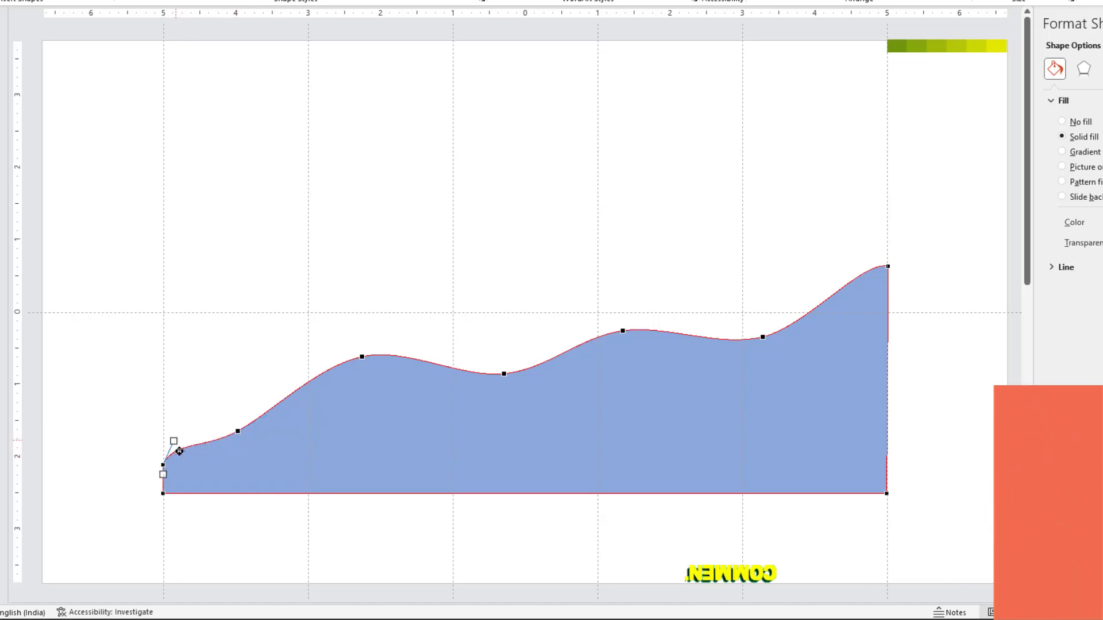
pyautogui.moveTo(175, 442); pyautogui.dragTo(183, 465)
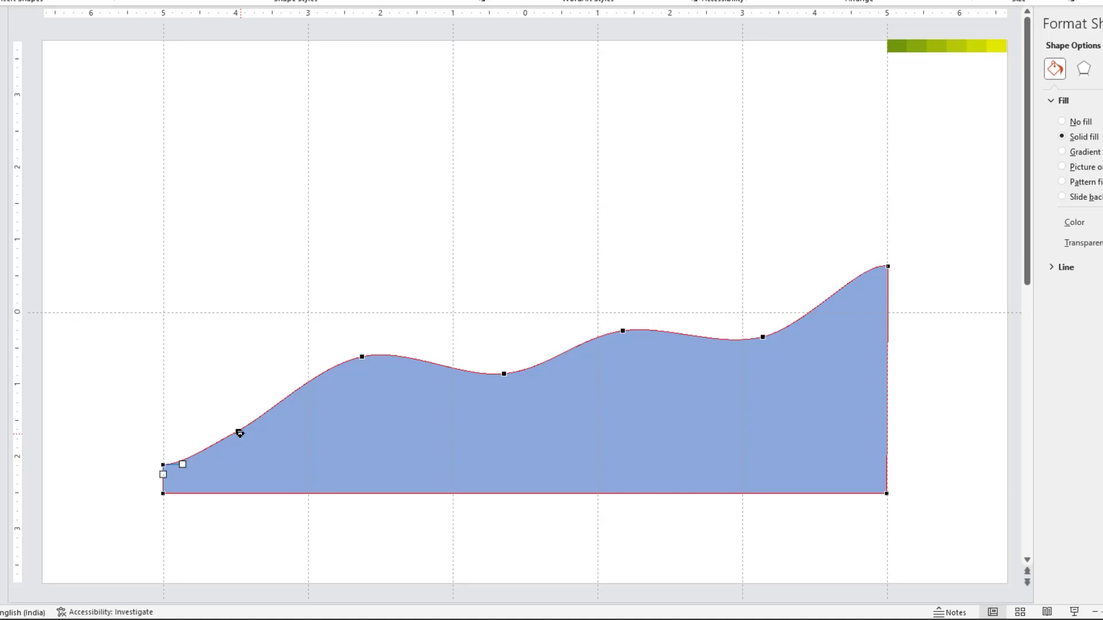
pyautogui.moveTo(238, 431); pyautogui.dragTo(218, 449)
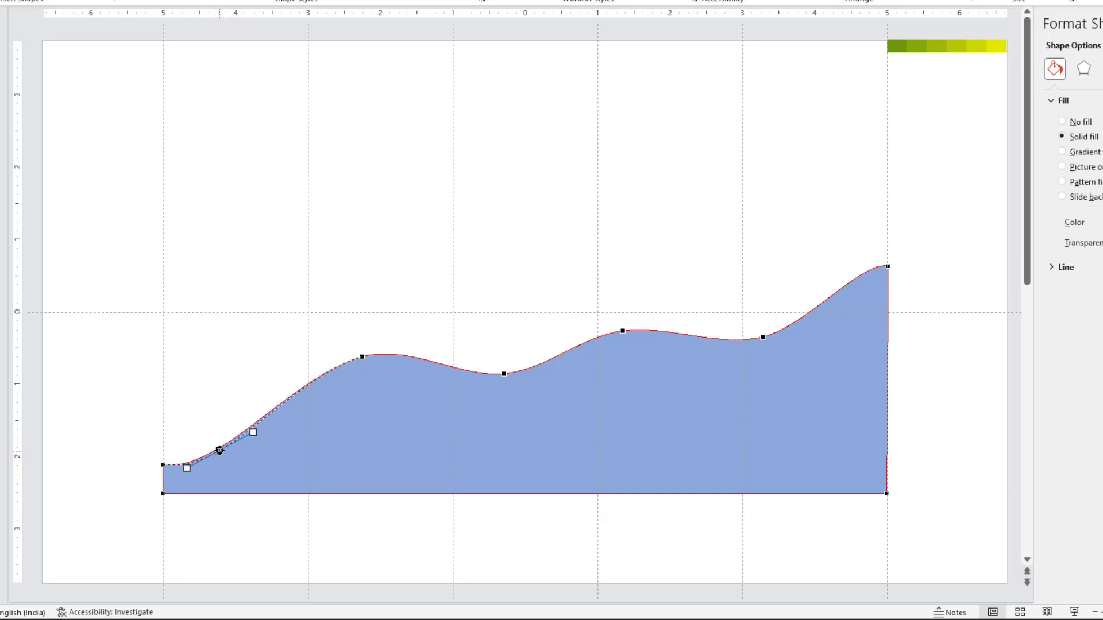
pyautogui.moveTo(361, 359); pyautogui.dragTo(337, 387)
pyautogui.moveTo(503, 374); pyautogui.dragTo(502, 385)
pyautogui.click(391, 539)
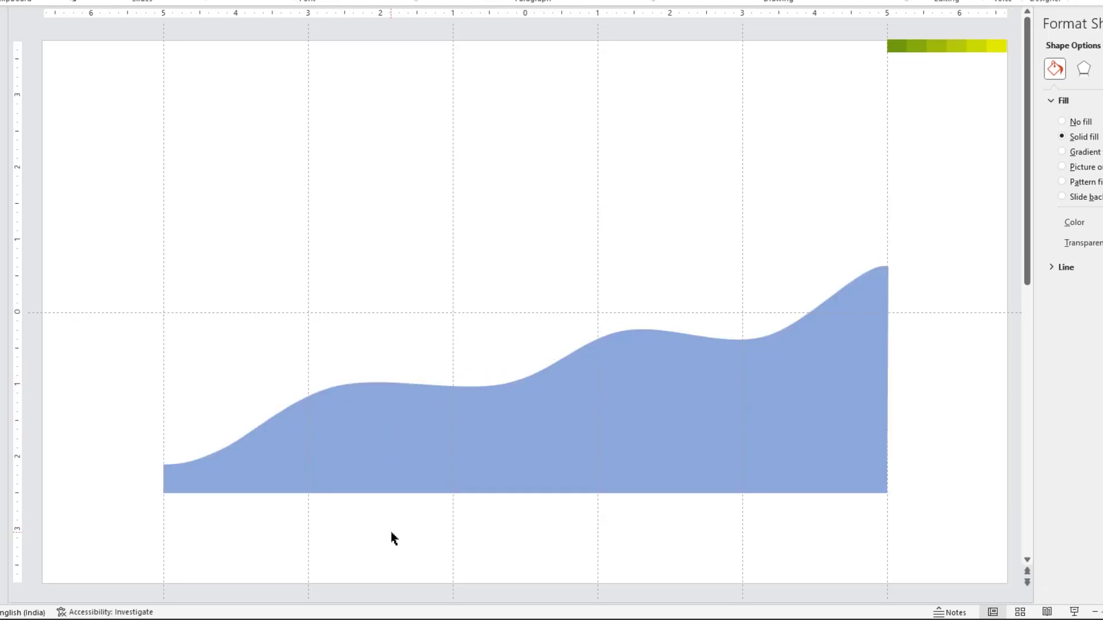
# Step: Duplicate the wave shape until five identical copies are stacked exactly on top of each other
pyautogui.click(470, 450)
pyautogui.hotkey('ctrl', 'd')
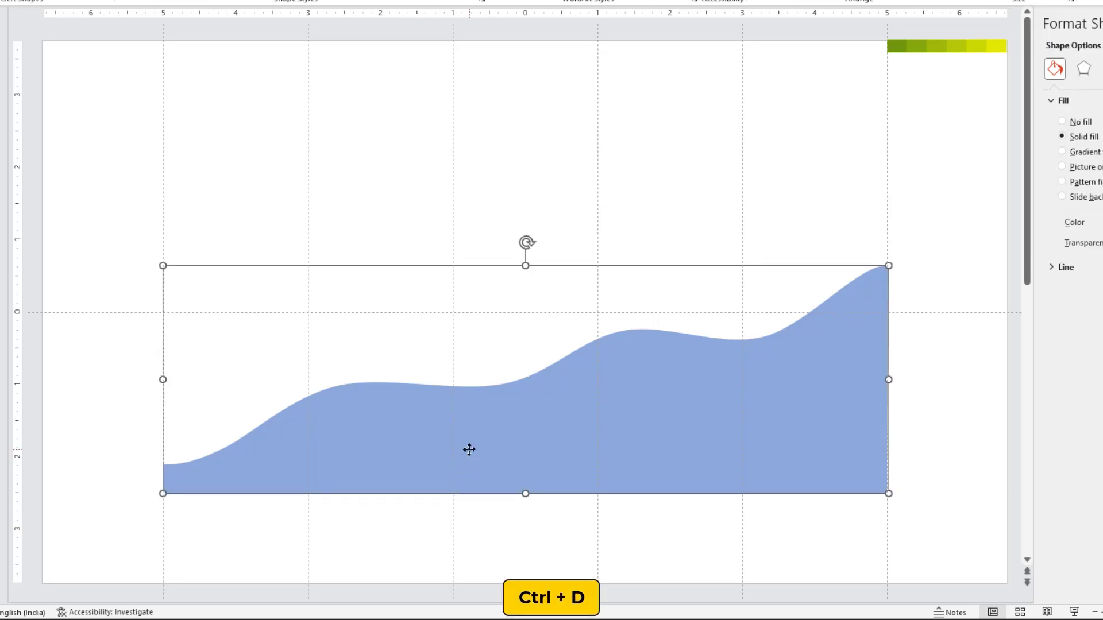
pyautogui.moveTo(569, 452); pyautogui.dragTo(558, 441)
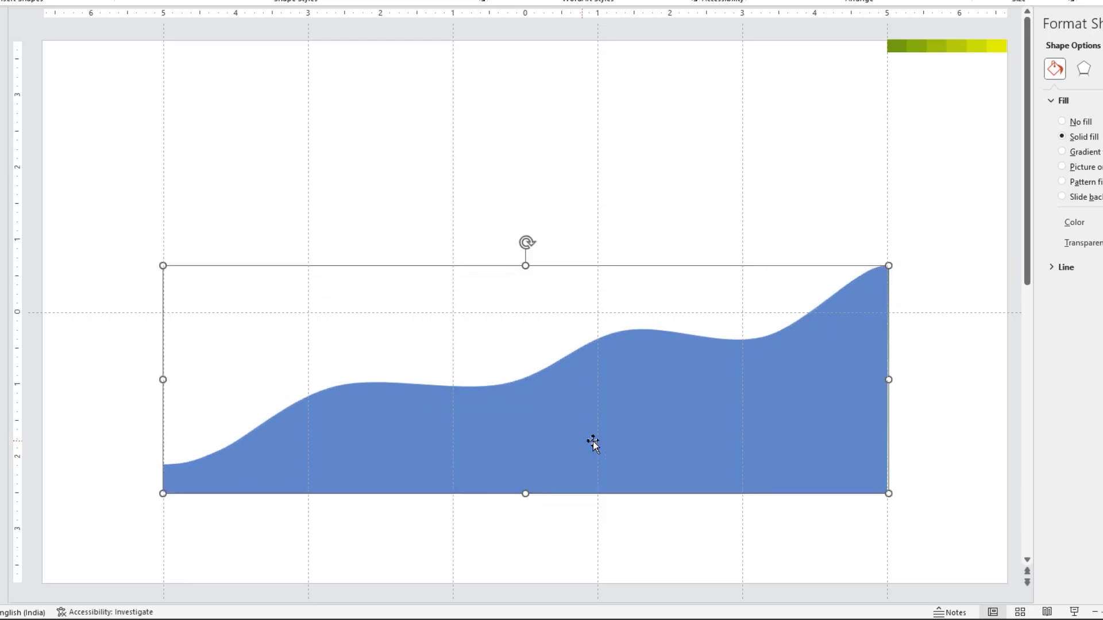
pyautogui.hotkey('ctrl', 'd')
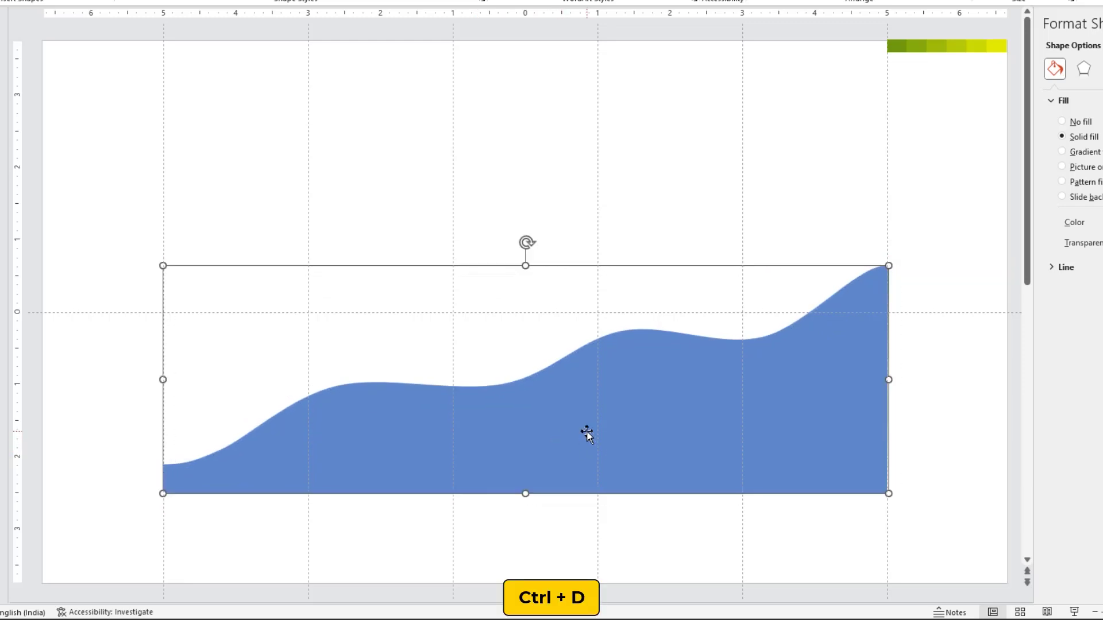
pyautogui.hotkey('ctrl', 'd')
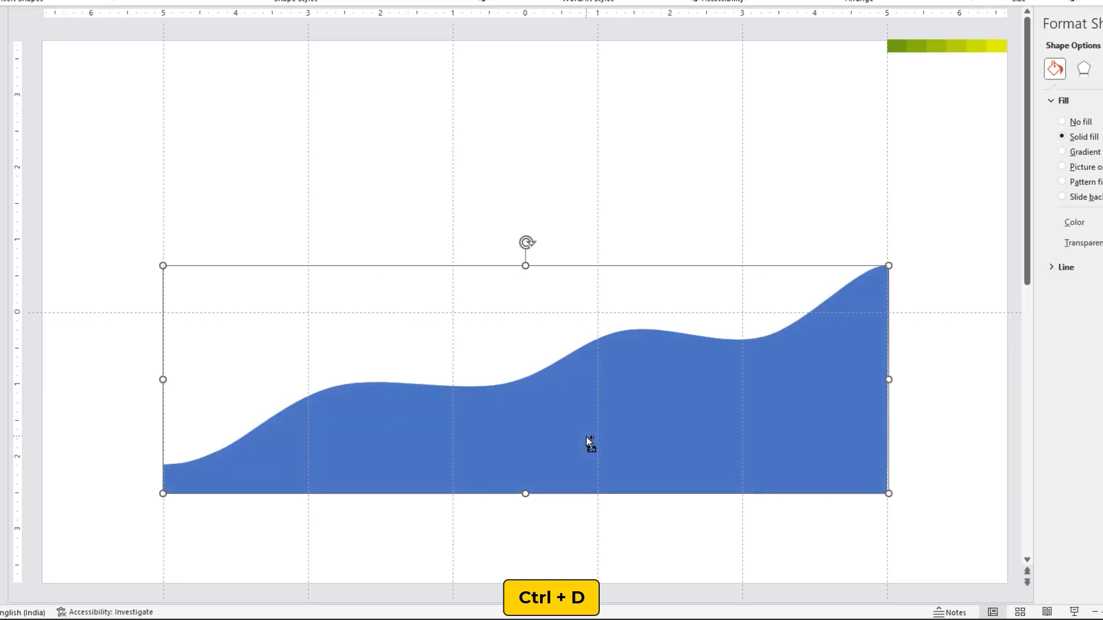
pyautogui.click(558, 217)
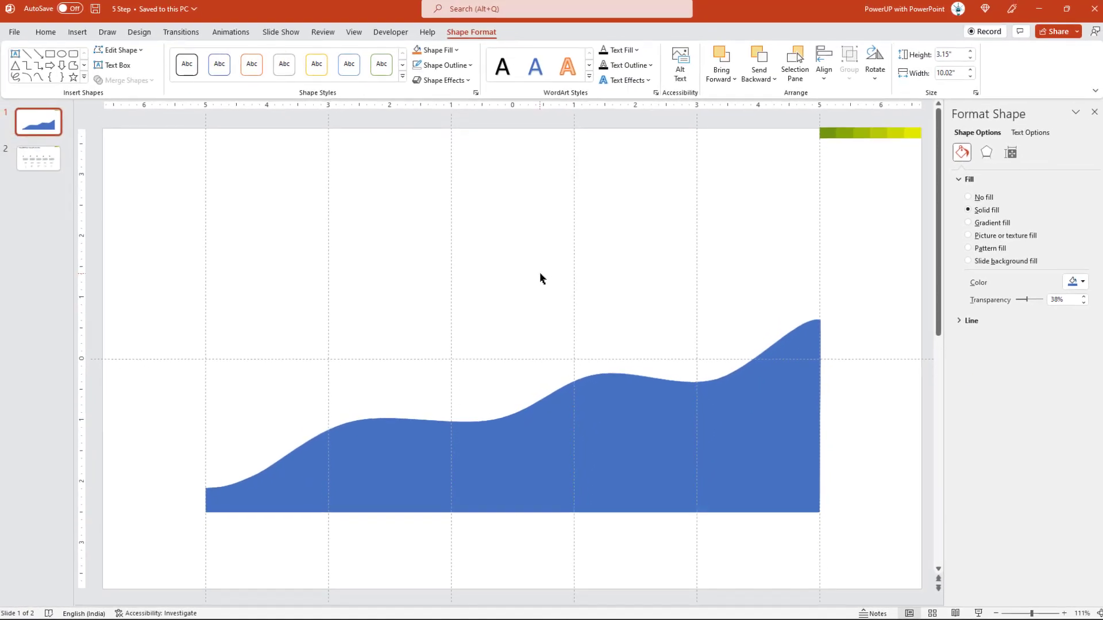
# Step: Select all the stacked wave copies and align them with one another
pyautogui.click(540, 279)
pyautogui.moveTo(865, 556); pyautogui.dragTo(147, 281)
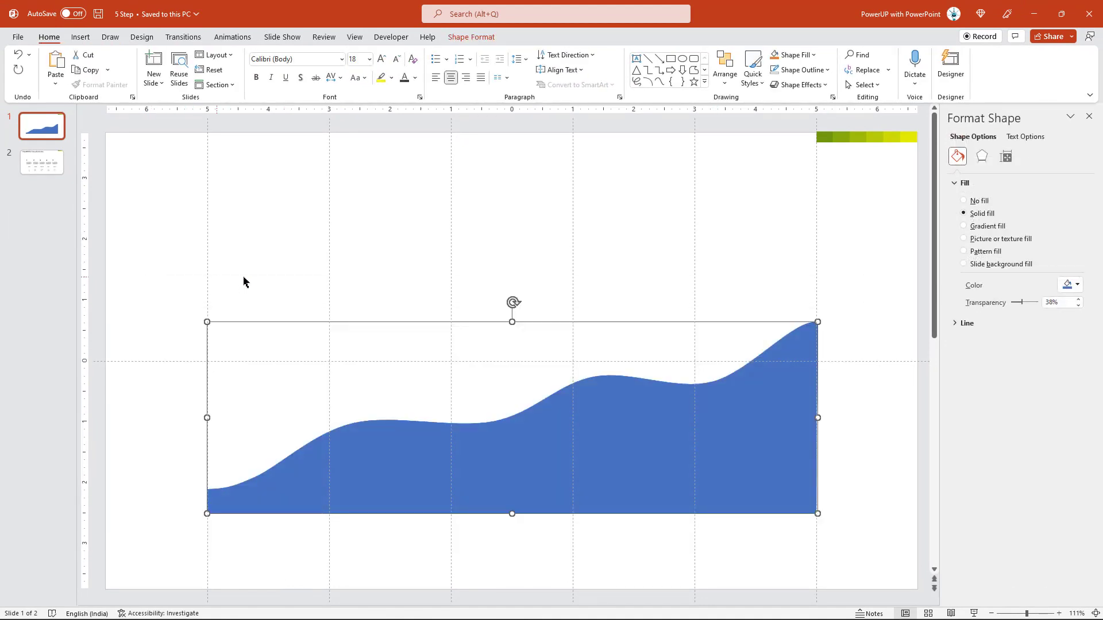
pyautogui.click(471, 36)
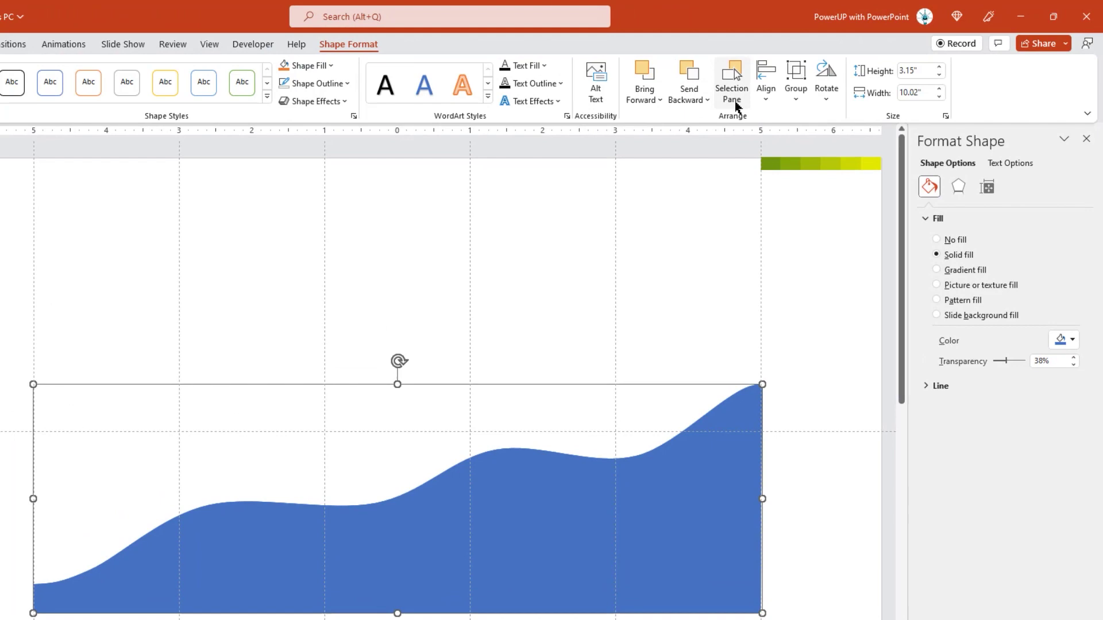
pyautogui.click(766, 99)
pyautogui.click(777, 108)
pyautogui.click(775, 109)
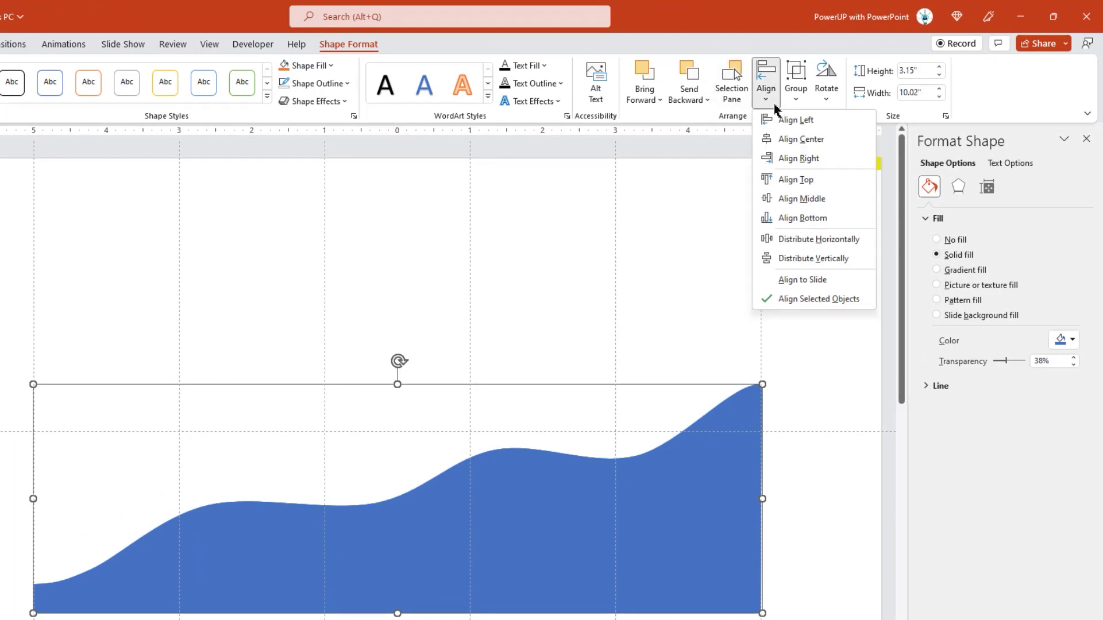
pyautogui.press('Escape')
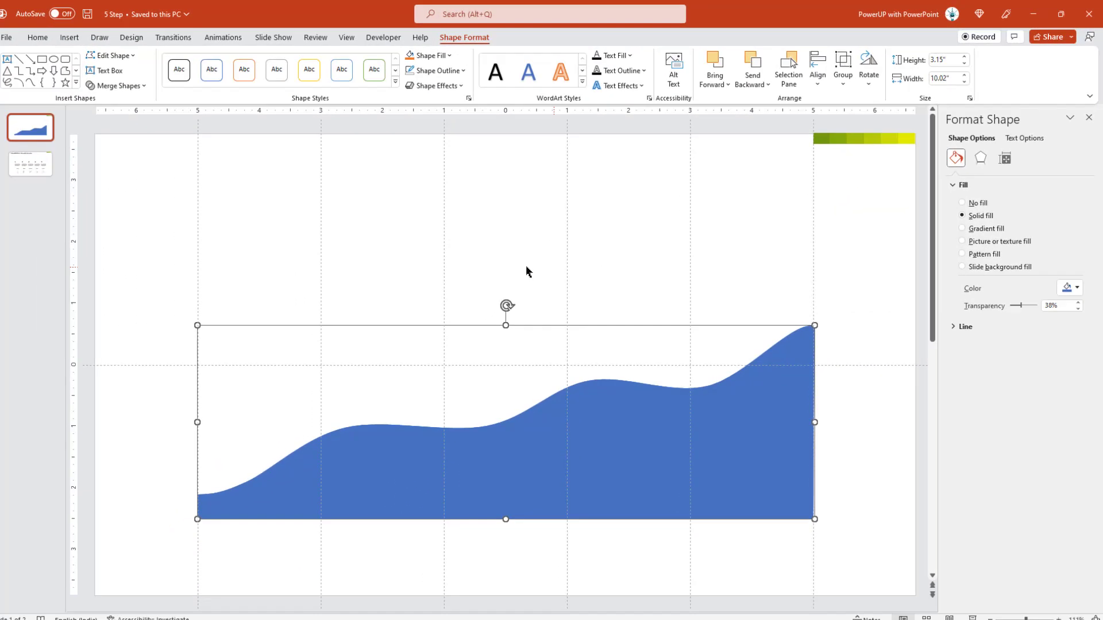
pyautogui.click(527, 271)
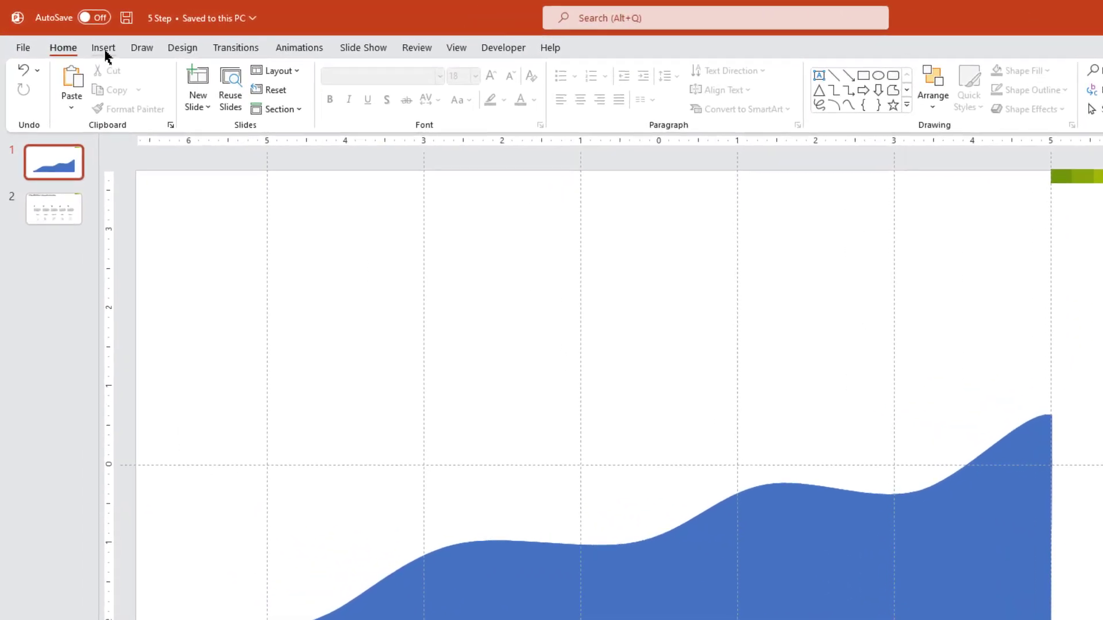
# Step: Draw a rectangle 5.1" high and 2" wide between the first two vertical guides, reaching the slide's lower edge, and fill it orange
pyautogui.click(80, 36)
pyautogui.click(288, 112)
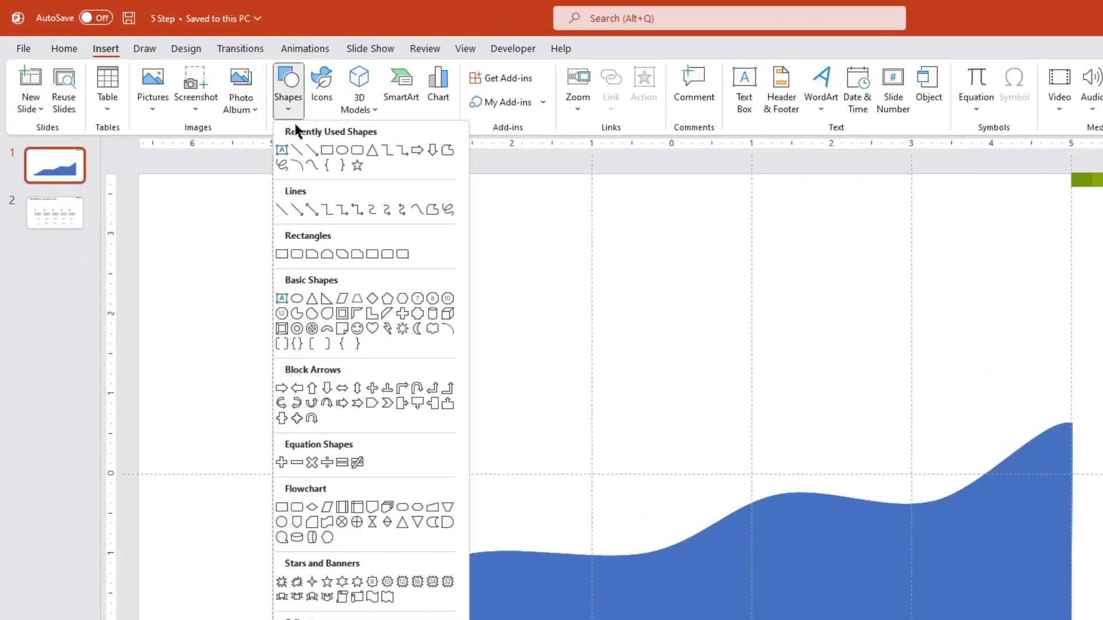
pyautogui.click(327, 151)
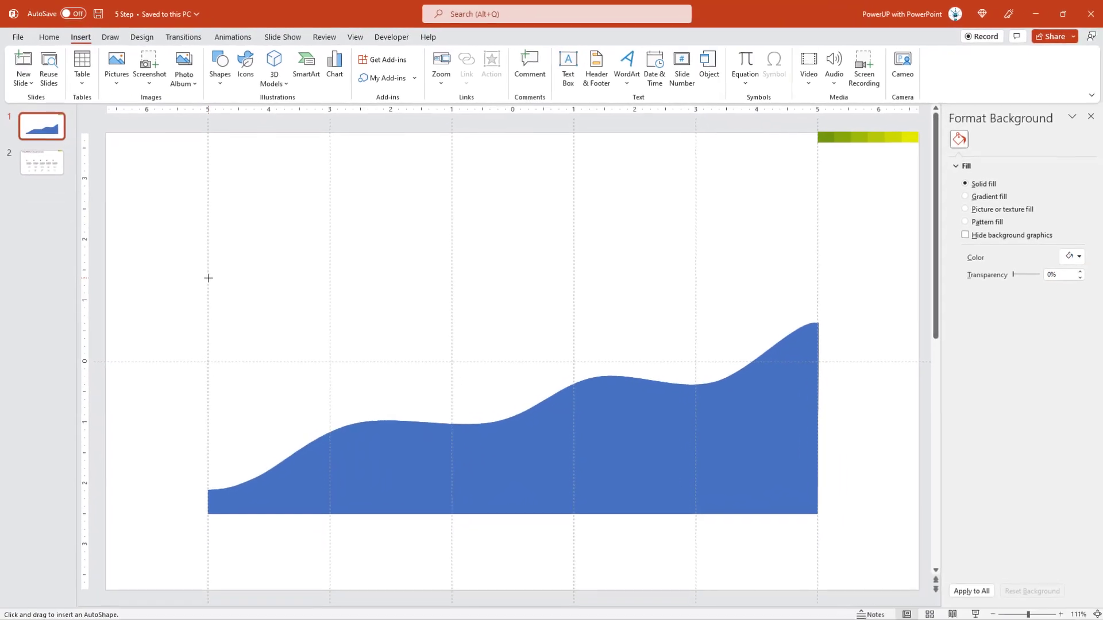
pyautogui.moveTo(208, 278); pyautogui.dragTo(329, 589)
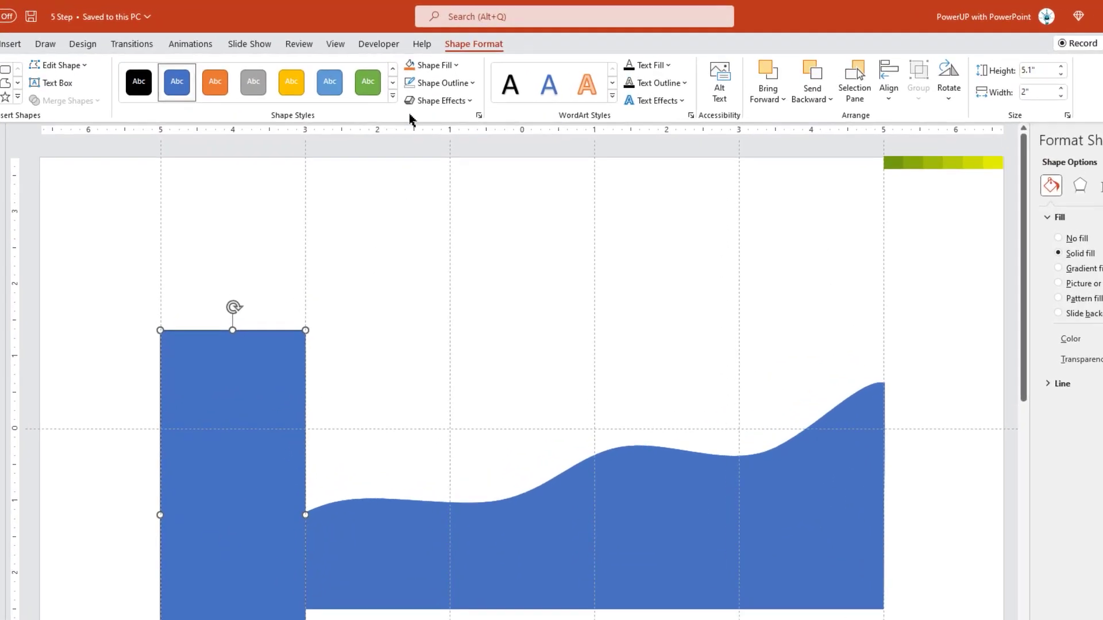
pyautogui.click(410, 66)
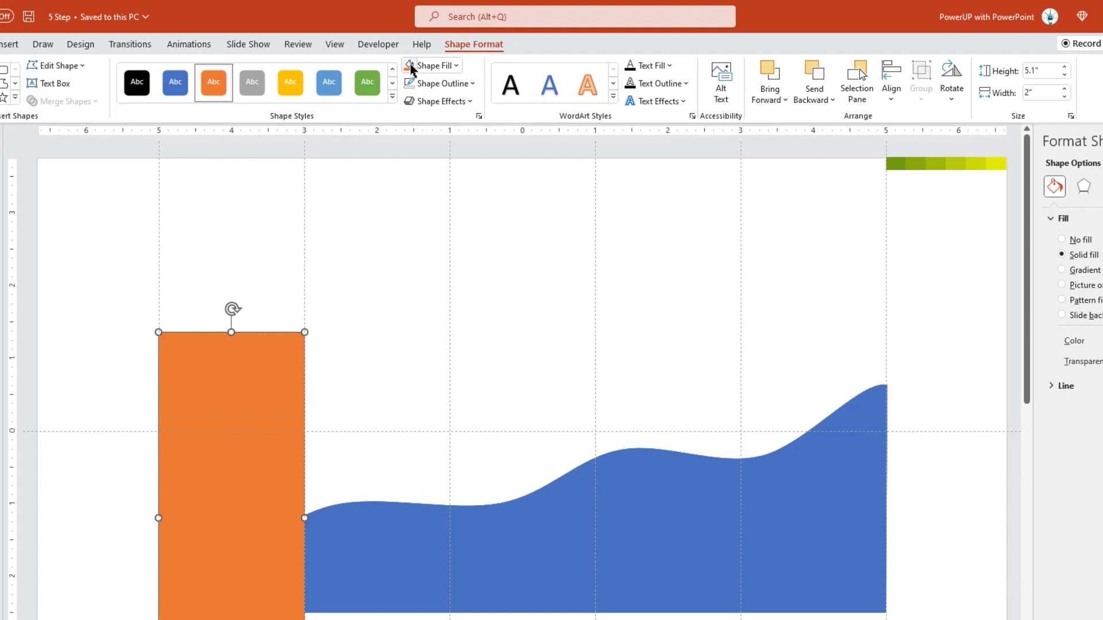
# Step: Copy the orange rectangle into the other four guide columns and widen the last copy to 2.02" to cover the wave's right edge
pyautogui.moveTo(280, 374); pyautogui.dragTo(740, 368)
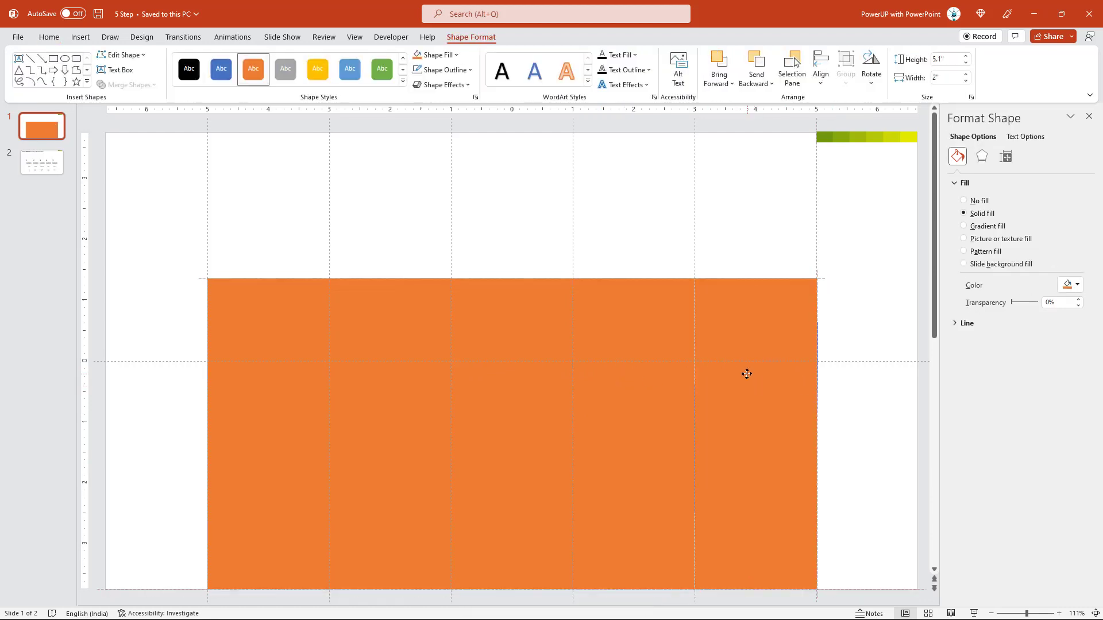
pyautogui.click(844, 397)
pyautogui.click(630, 365)
pyautogui.click(818, 336)
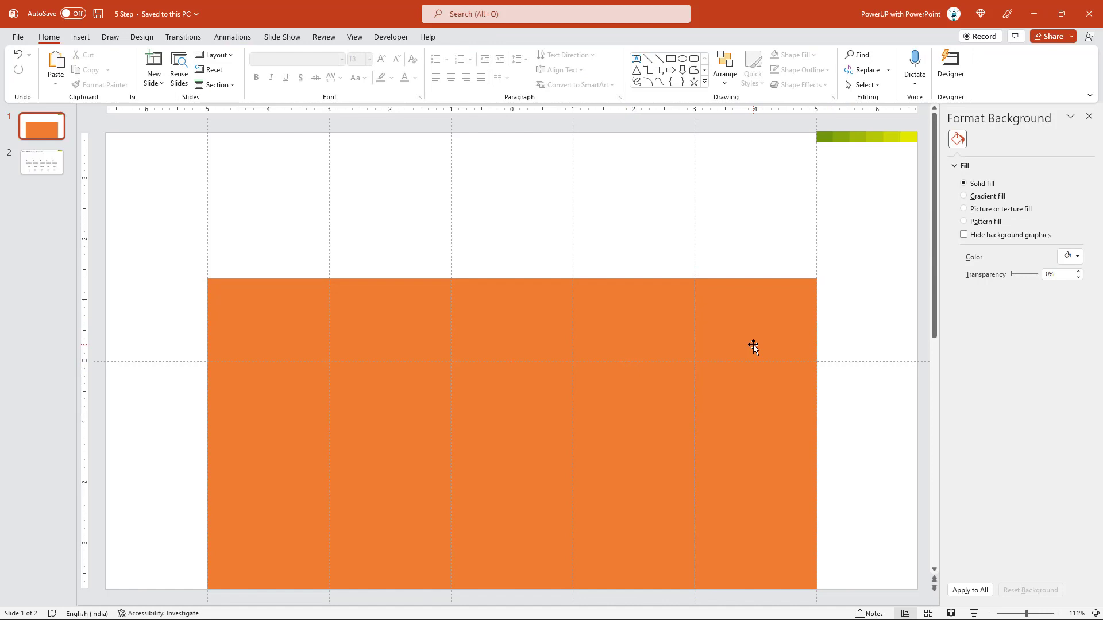
pyautogui.click(751, 344)
pyautogui.moveTo(813, 434); pyautogui.dragTo(816, 434)
pyautogui.click(844, 440)
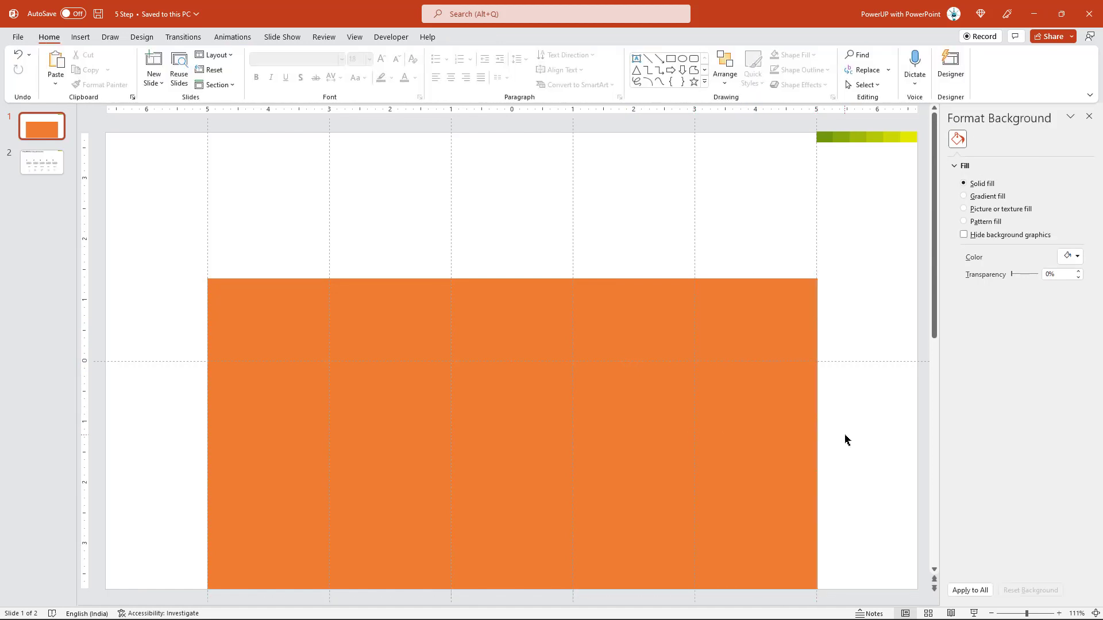
# Step: Select the five orange rectangles and send them to the back, behind the wave copies
pyautogui.keyDown('shift'); pyautogui.click(718, 467); pyautogui.keyUp('shift')
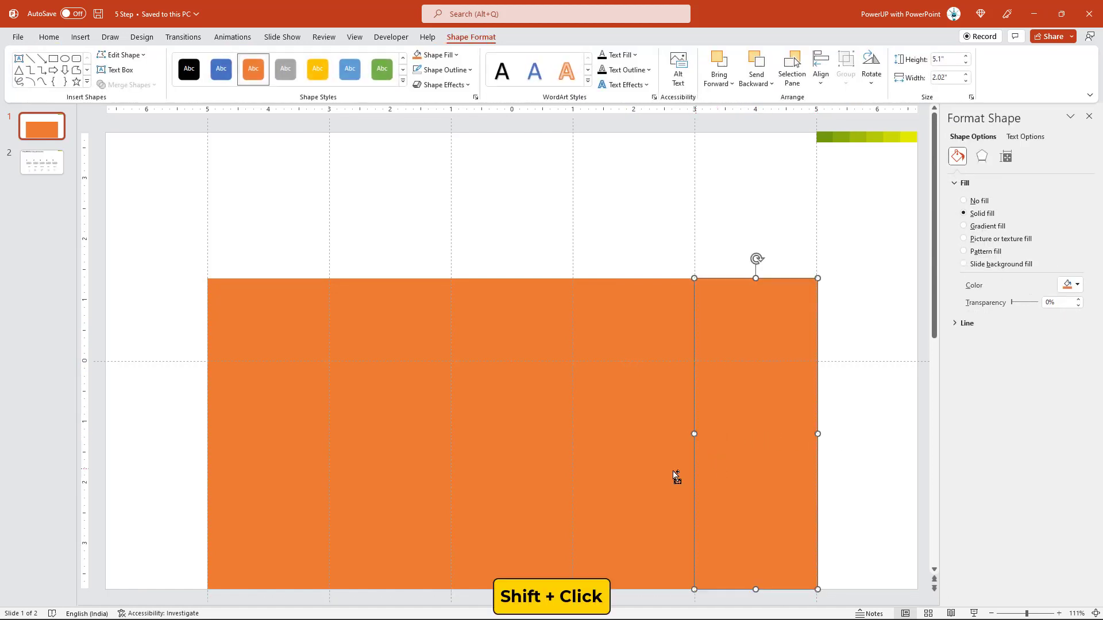
pyautogui.keyDown('shift'); pyautogui.click(626, 472); pyautogui.keyUp('shift')
pyautogui.keyDown('shift'); pyautogui.click(521, 473); pyautogui.keyUp('shift')
pyautogui.keyDown('shift'); pyautogui.click(395, 470); pyautogui.keyUp('shift')
pyautogui.keyDown('shift'); pyautogui.click(287, 477); pyautogui.keyUp('shift')
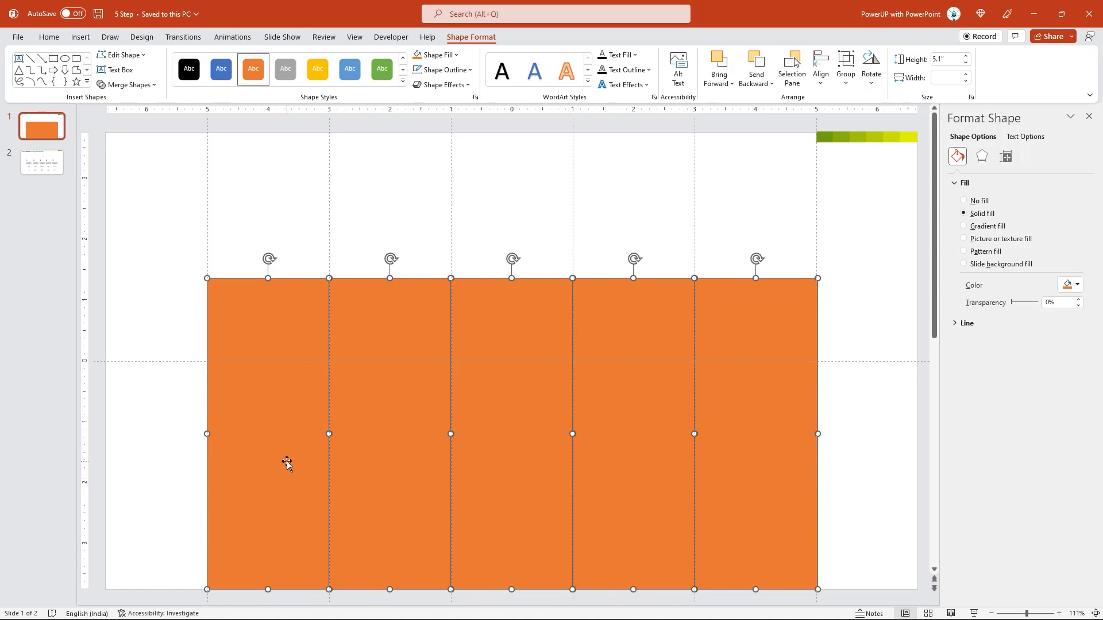
pyautogui.rightClick(288, 460)
pyautogui.click(328, 336)
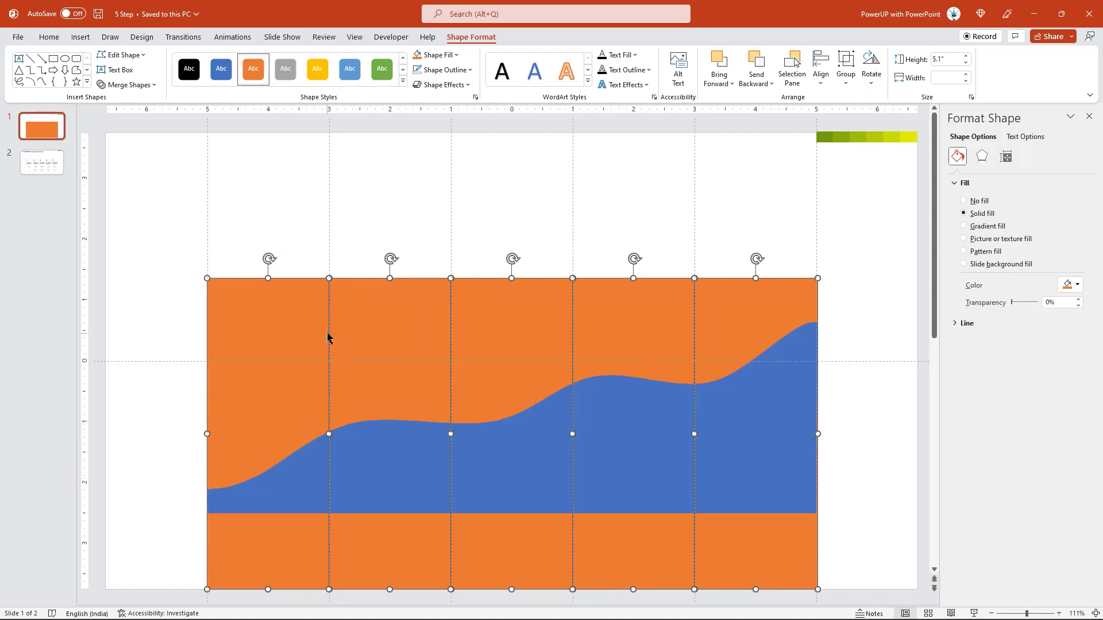
pyautogui.click(312, 240)
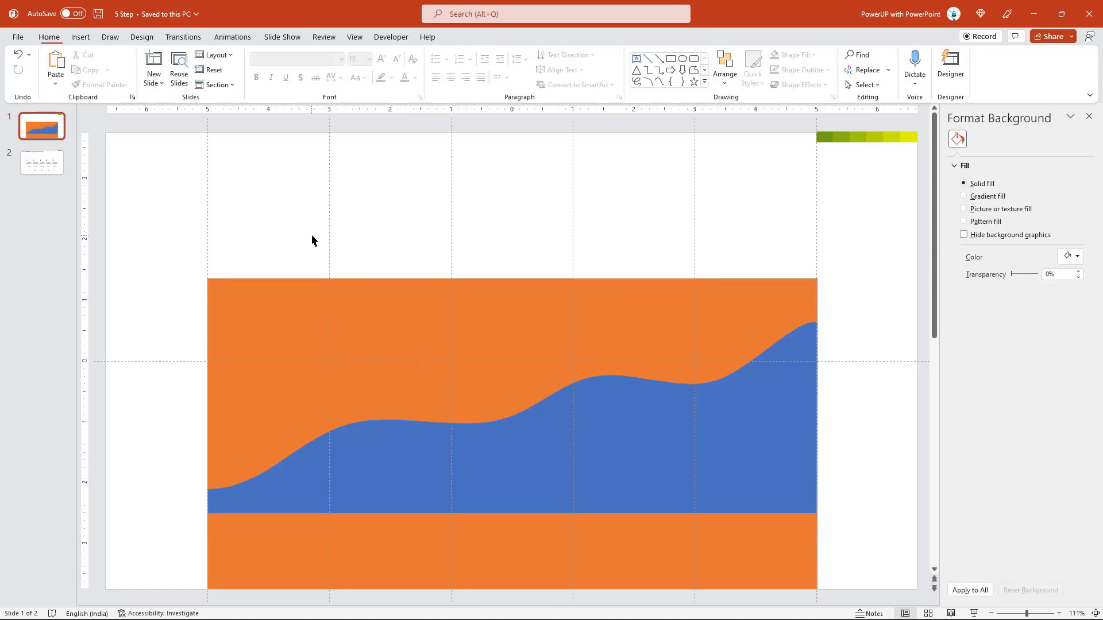
# Step: Intersect the first orange rectangle with one wave copy, keeping only the wave segment in the first column
pyautogui.click(270, 333)
pyautogui.keyDown('shift'); pyautogui.click(284, 486); pyautogui.keyUp('shift')
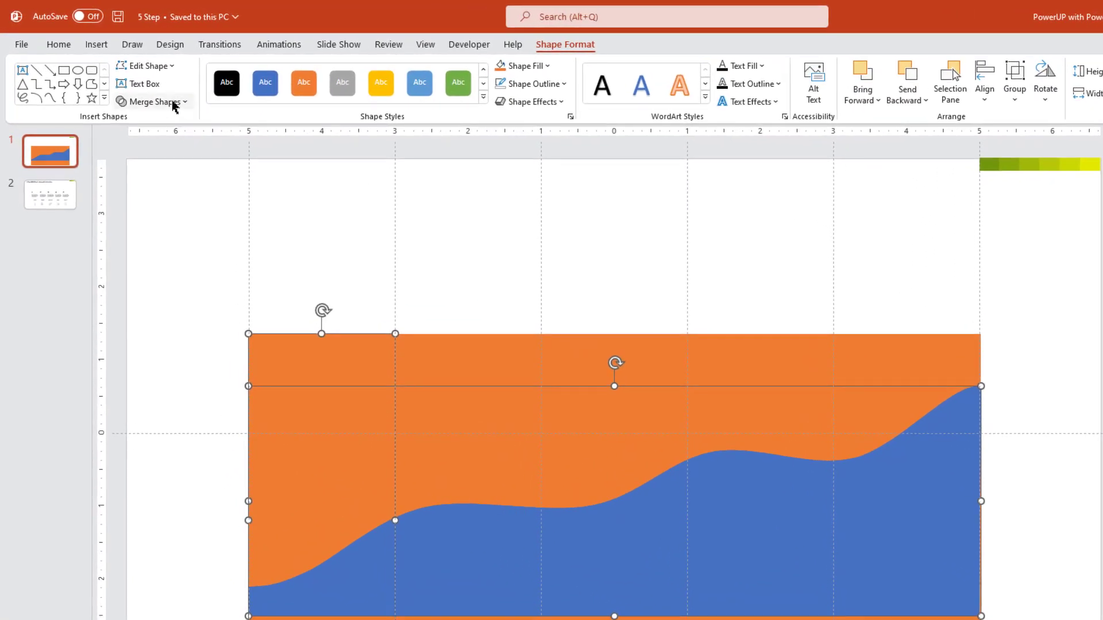
pyautogui.click(144, 85)
pyautogui.click(159, 181)
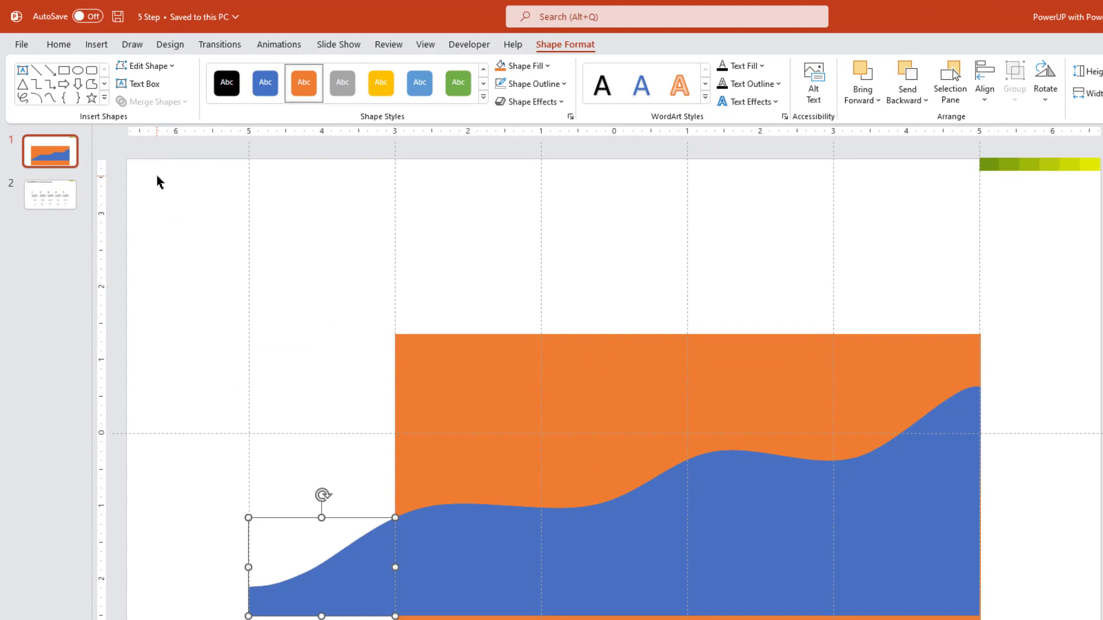
pyautogui.click(301, 360)
# Step: Intersect the second orange rectangle with a wave copy to cut out the second column's segment
pyautogui.click(445, 382)
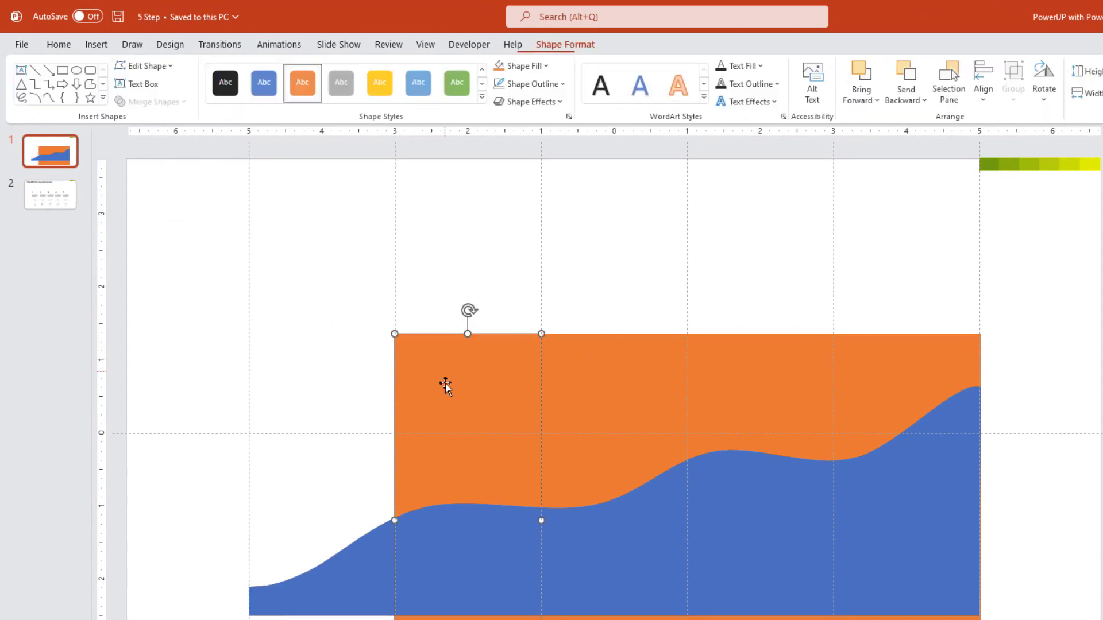
pyautogui.keyDown('shift'); pyautogui.click(450, 554); pyautogui.keyUp('shift')
pyautogui.click(170, 103)
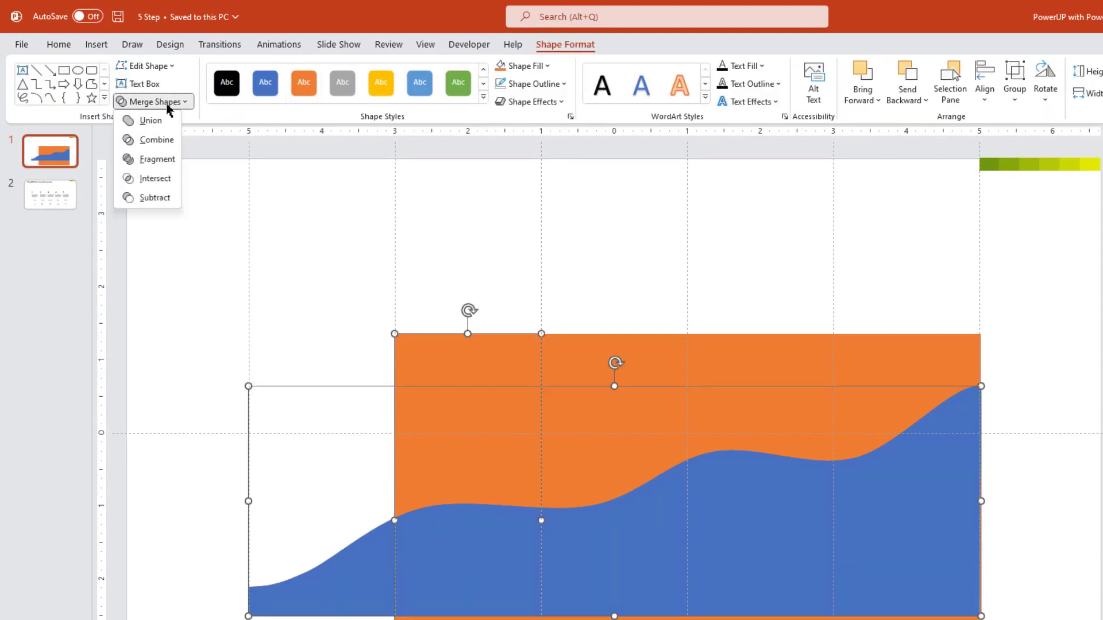
pyautogui.click(156, 178)
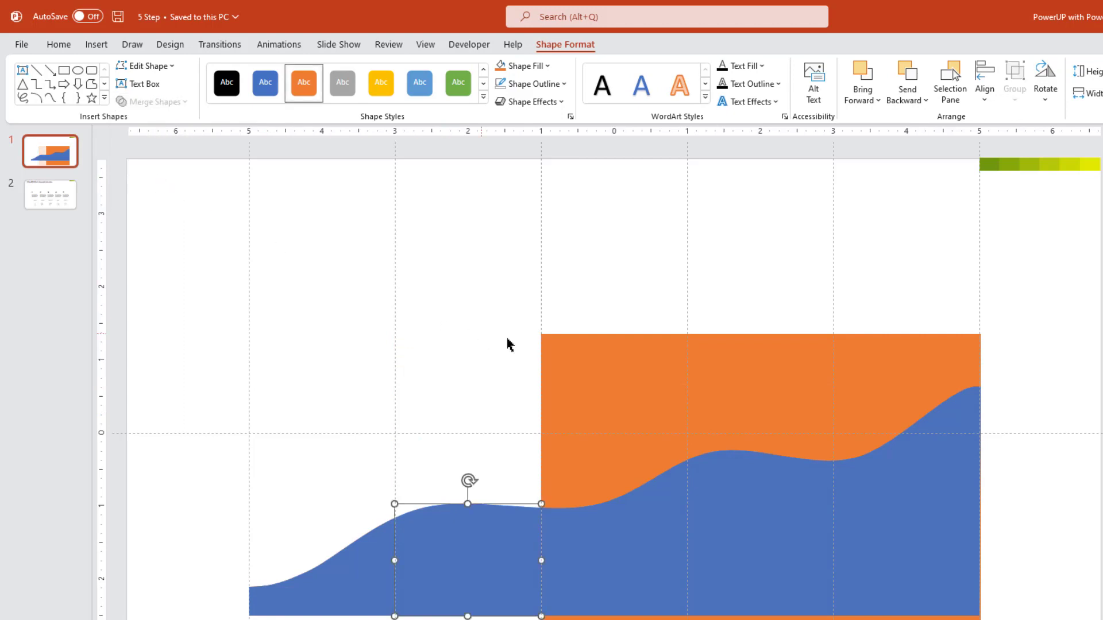
# Step: Intersect the third orange rectangle with a wave copy to cut out the middle column's segment
pyautogui.click(589, 349)
pyautogui.keyDown('shift'); pyautogui.click(603, 550); pyautogui.keyUp('shift')
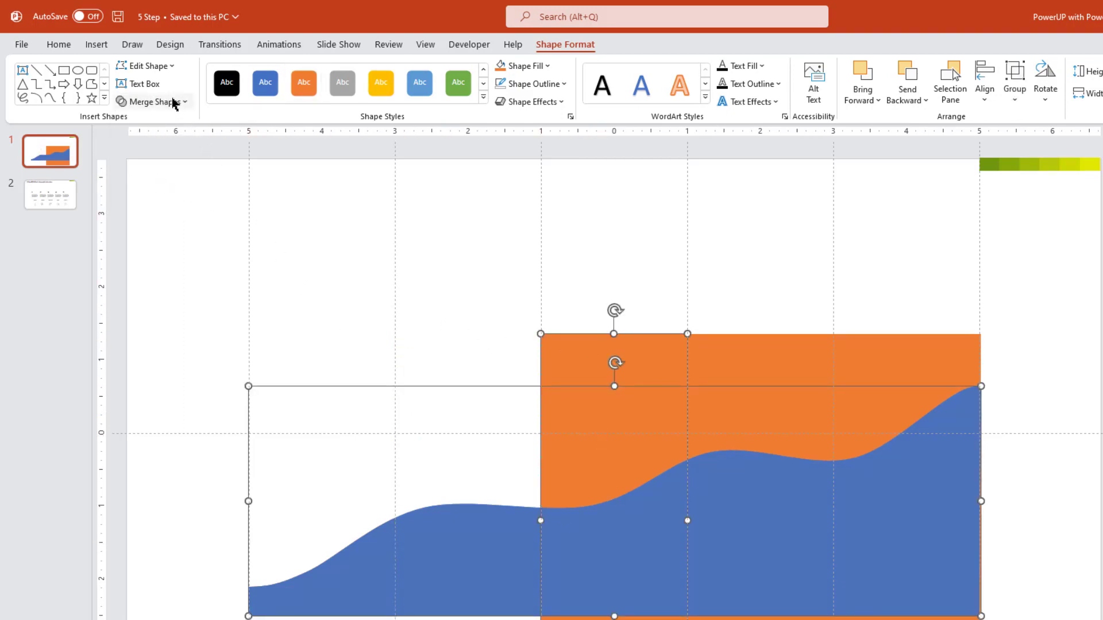
pyautogui.click(173, 103)
pyautogui.click(156, 179)
# Step: Intersect the fourth orange rectangle with a wave copy to cut out the fourth column's segment
pyautogui.click(717, 349)
pyautogui.keyDown('shift'); pyautogui.click(761, 535); pyautogui.keyUp('shift')
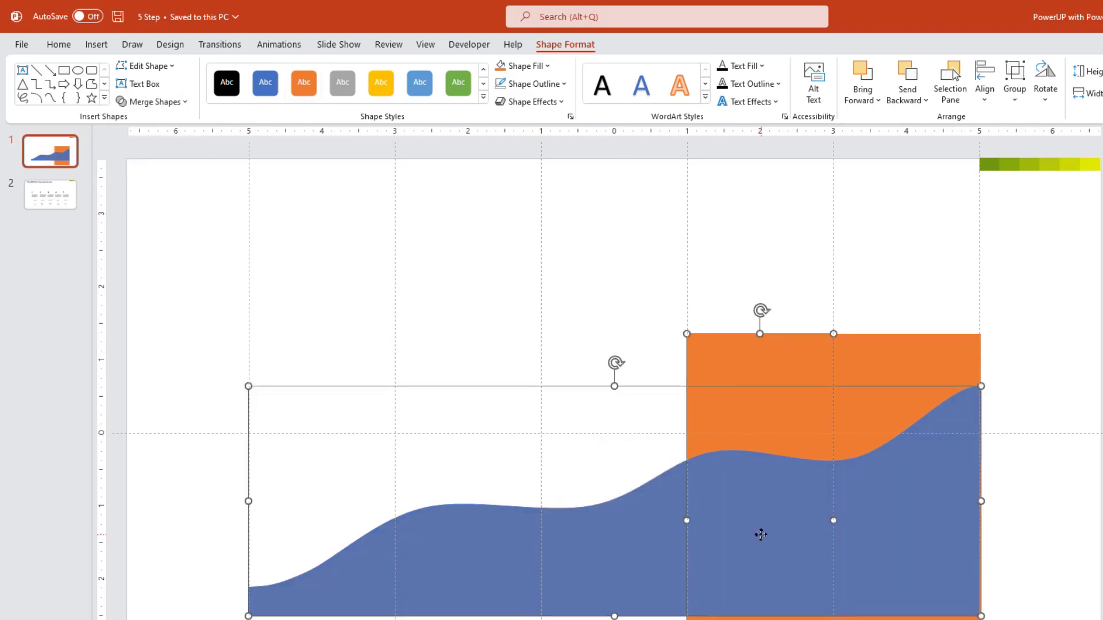
pyautogui.click(183, 102)
pyautogui.click(172, 177)
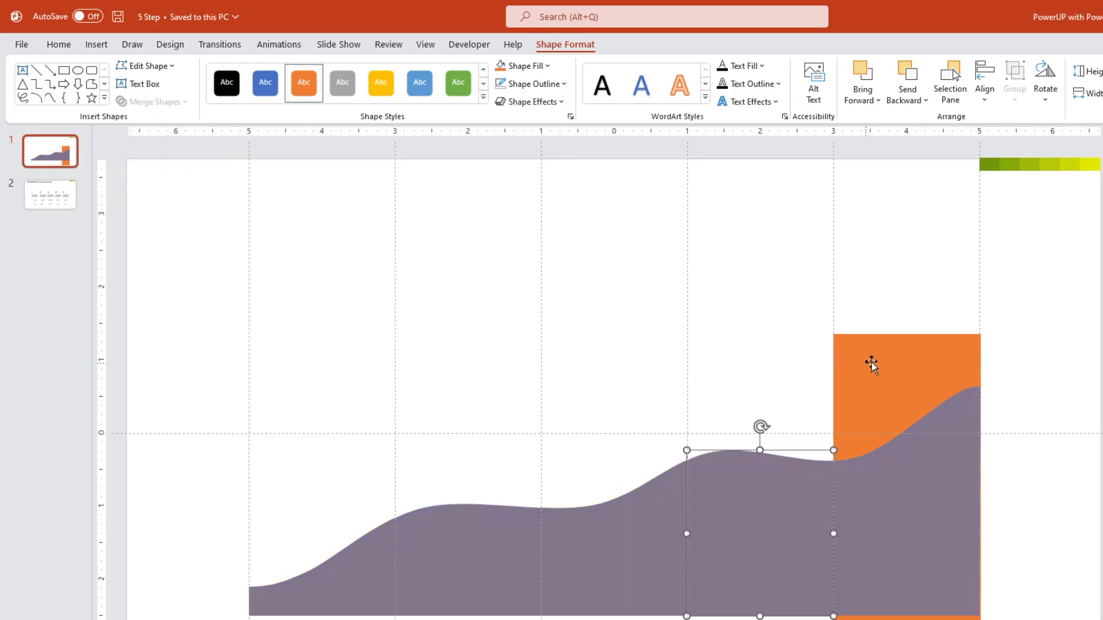
# Step: Intersect the fifth orange rectangle with the last wave copy to cut out the rightmost segment
pyautogui.click(895, 514)
pyautogui.keyDown('shift'); pyautogui.click(895, 513); pyautogui.keyUp('shift')
pyautogui.click(175, 108)
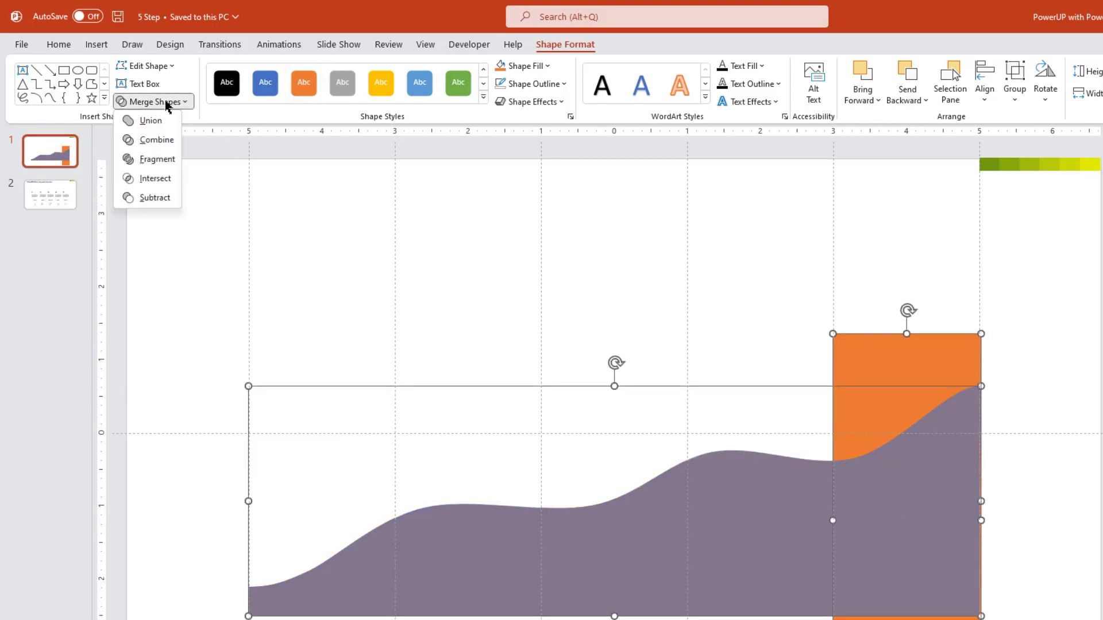
pyautogui.click(157, 178)
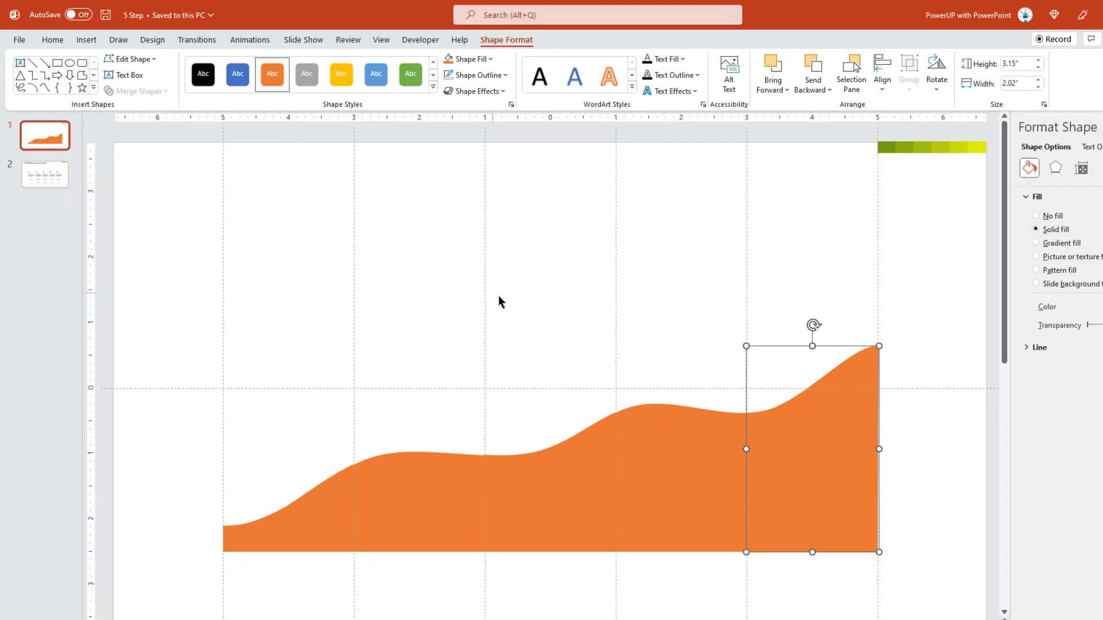
pyautogui.click(563, 340)
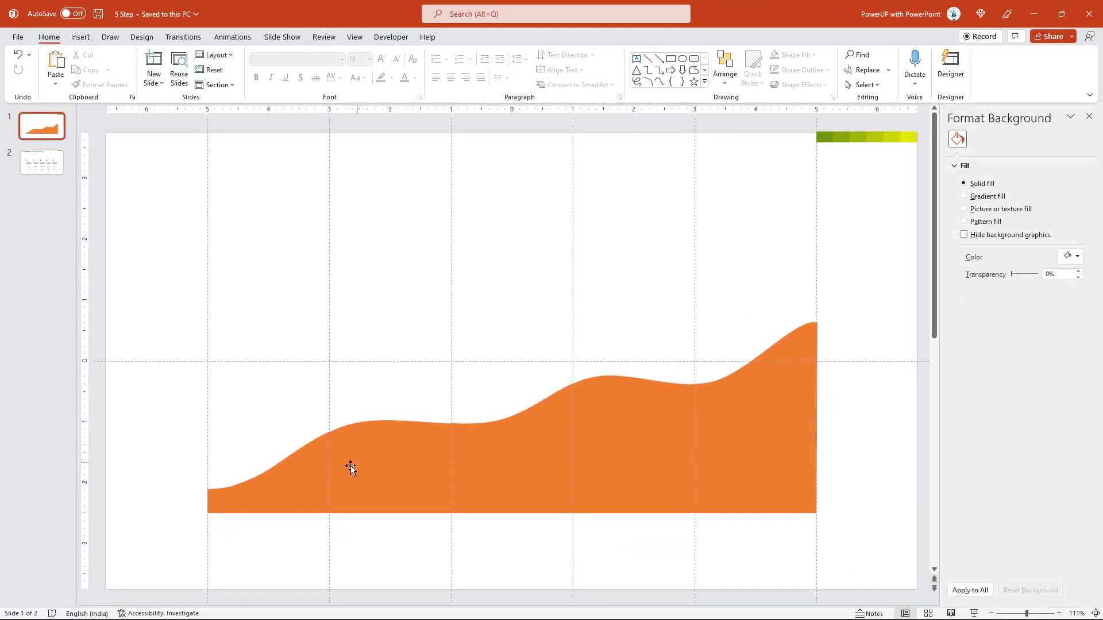
# Step: Give the first wave segment a linear gradient fill, reduce it to two stops, and place the end stop at 98%
pyautogui.click(306, 473)
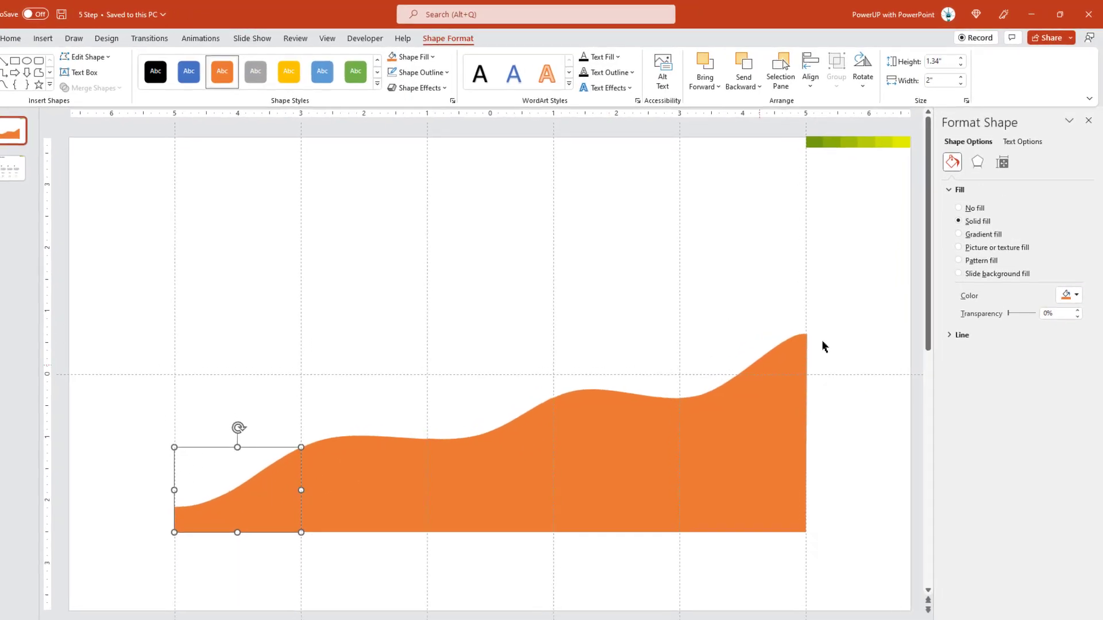
pyautogui.click(936, 273)
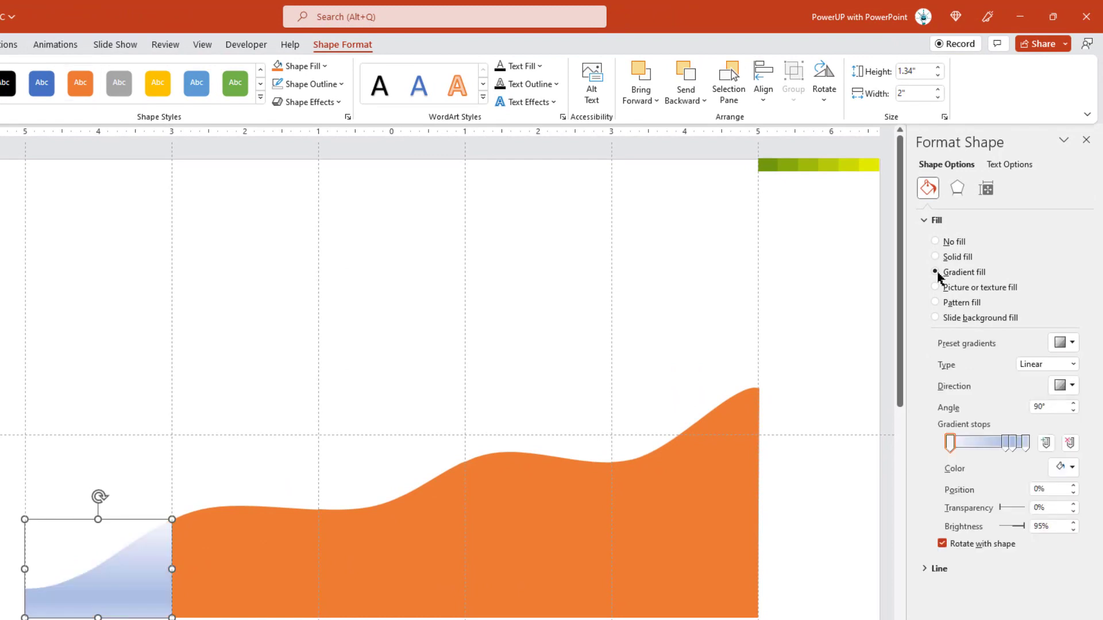
pyautogui.click(1069, 443)
pyautogui.moveTo(1005, 446); pyautogui.dragTo(1017, 447)
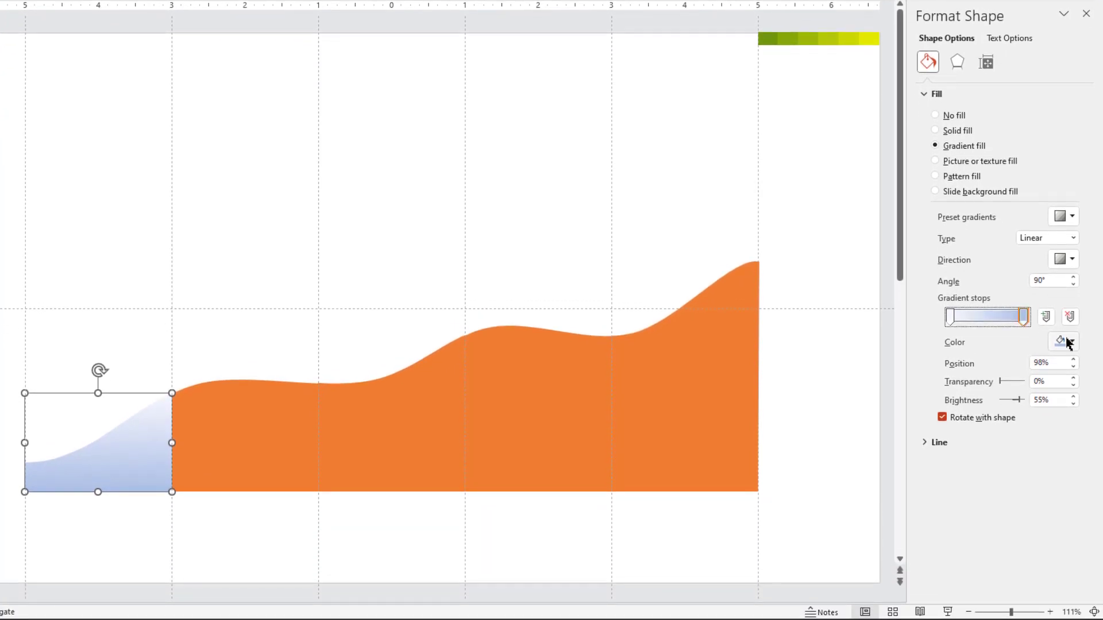
# Step: Color the first wave segment's gradient by sampling the palette strip: darkest green for the end stop, second green for the start stop
pyautogui.click(1064, 467)
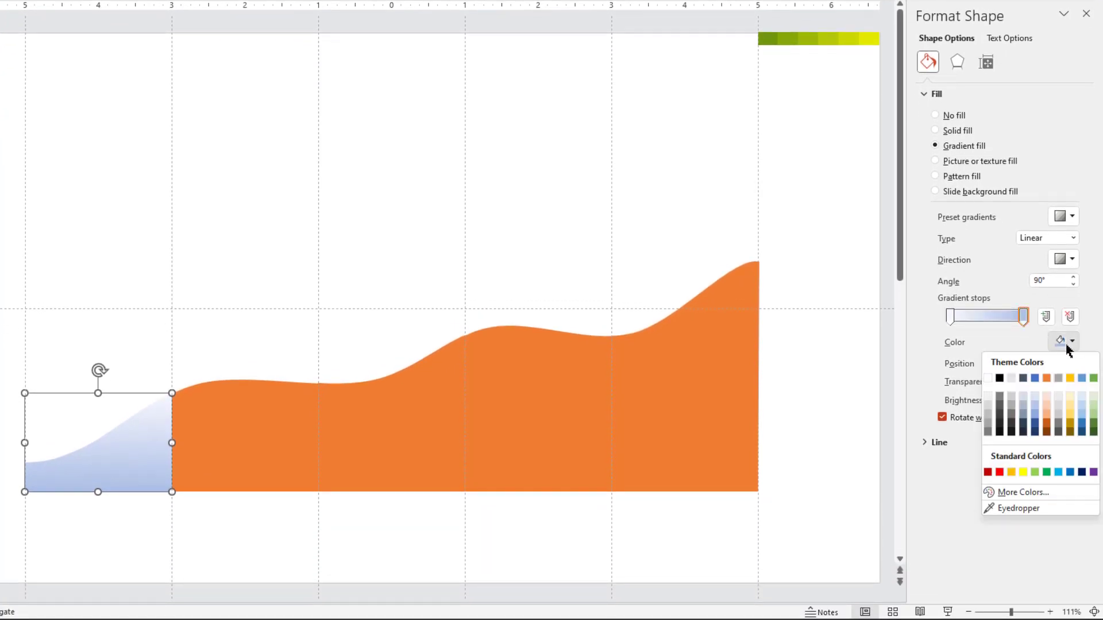
pyautogui.click(1013, 509)
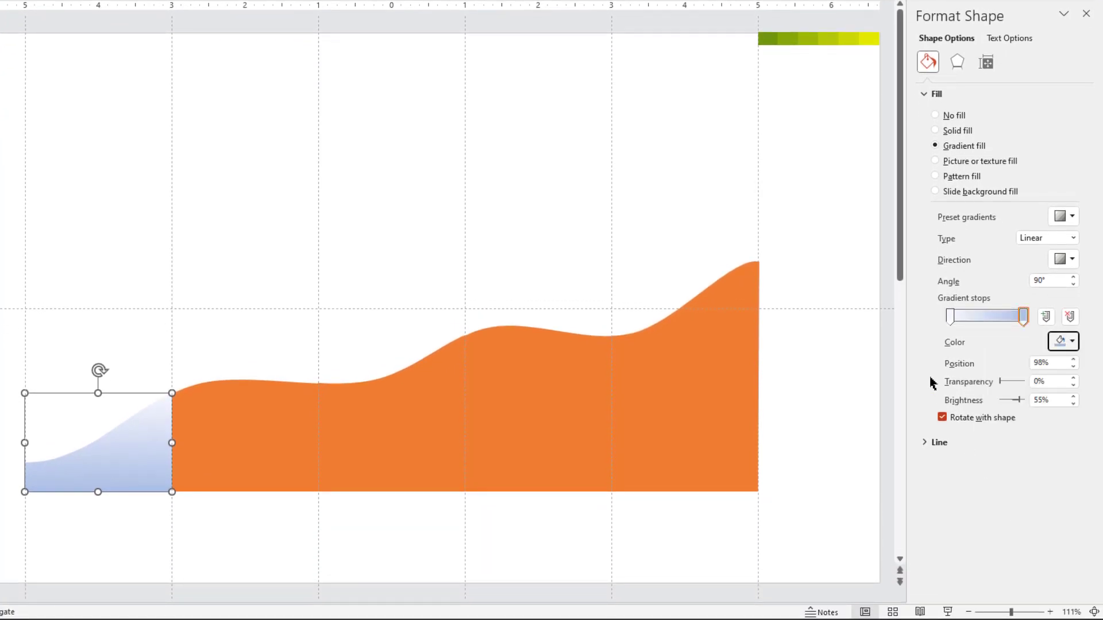
pyautogui.click(773, 38)
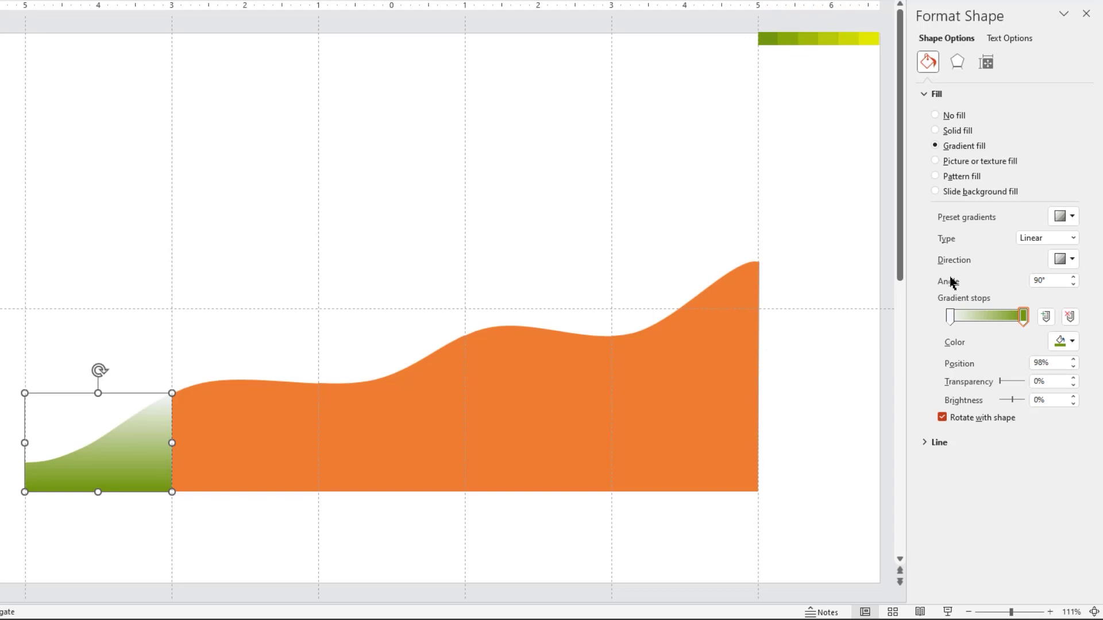
pyautogui.click(1066, 341)
pyautogui.click(1011, 547)
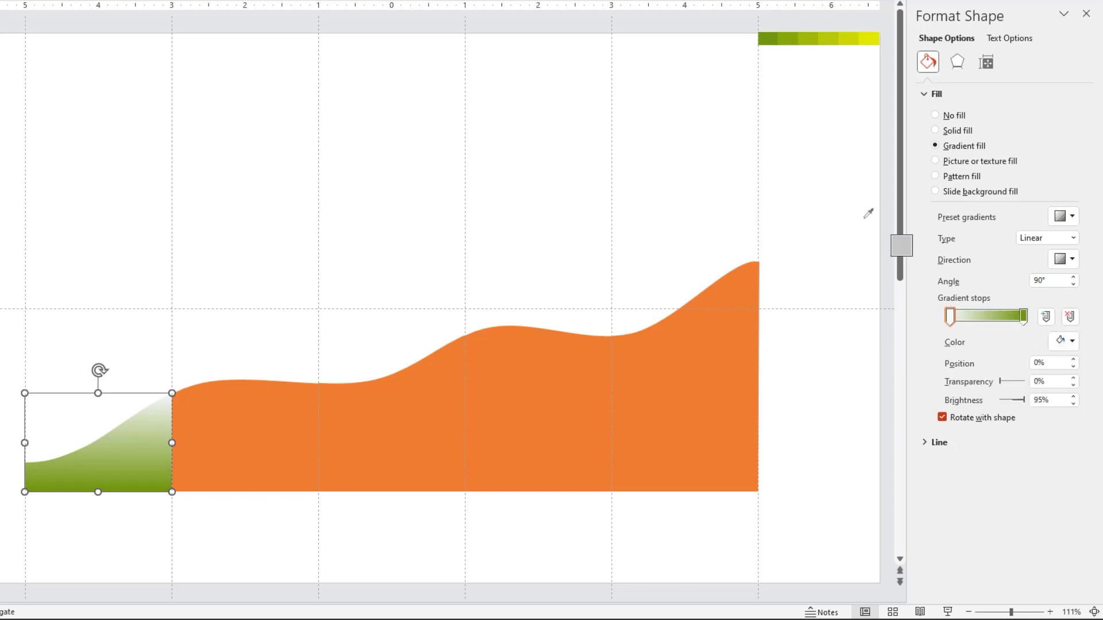
pyautogui.click(792, 38)
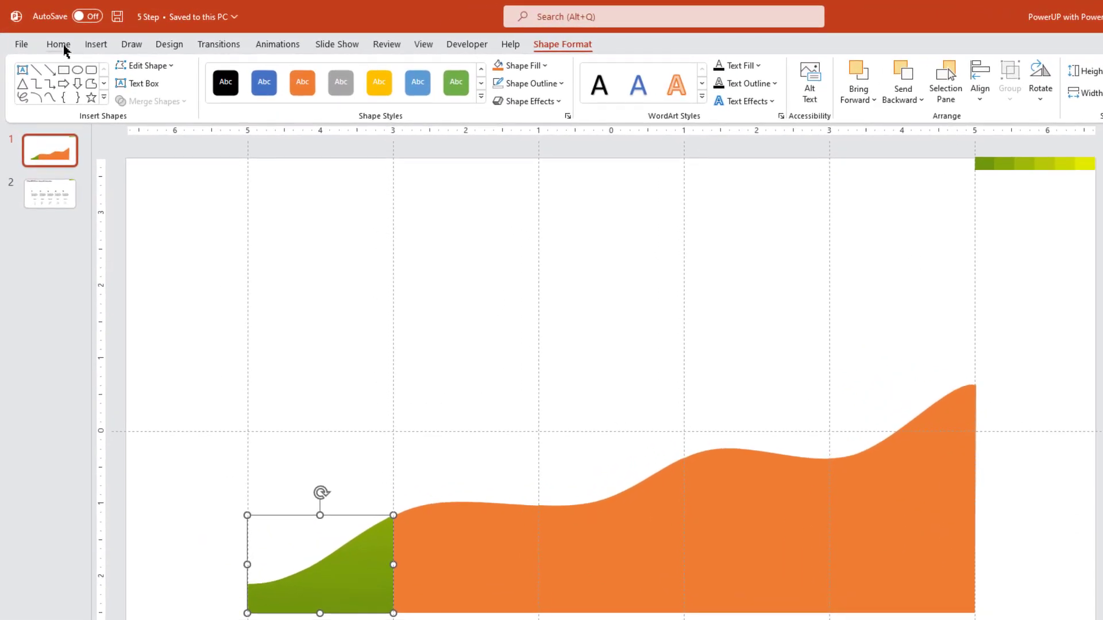
# Step: Copy the first segment's green gradient formatting onto the other four wave segments with Format Painter
pyautogui.click(49, 37)
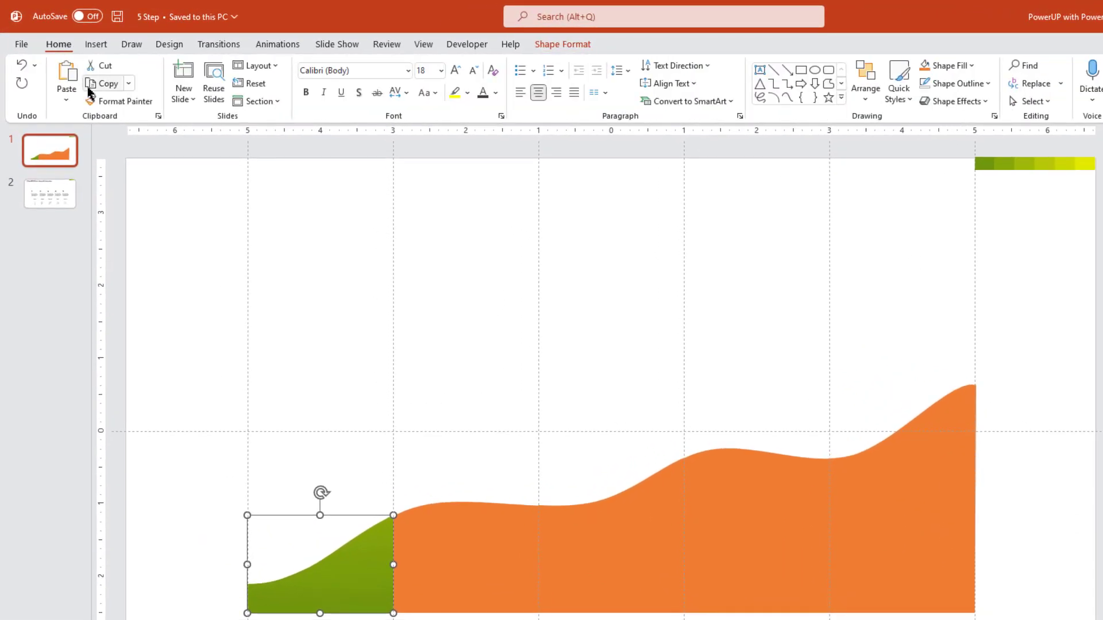
pyautogui.doubleClick(119, 103)
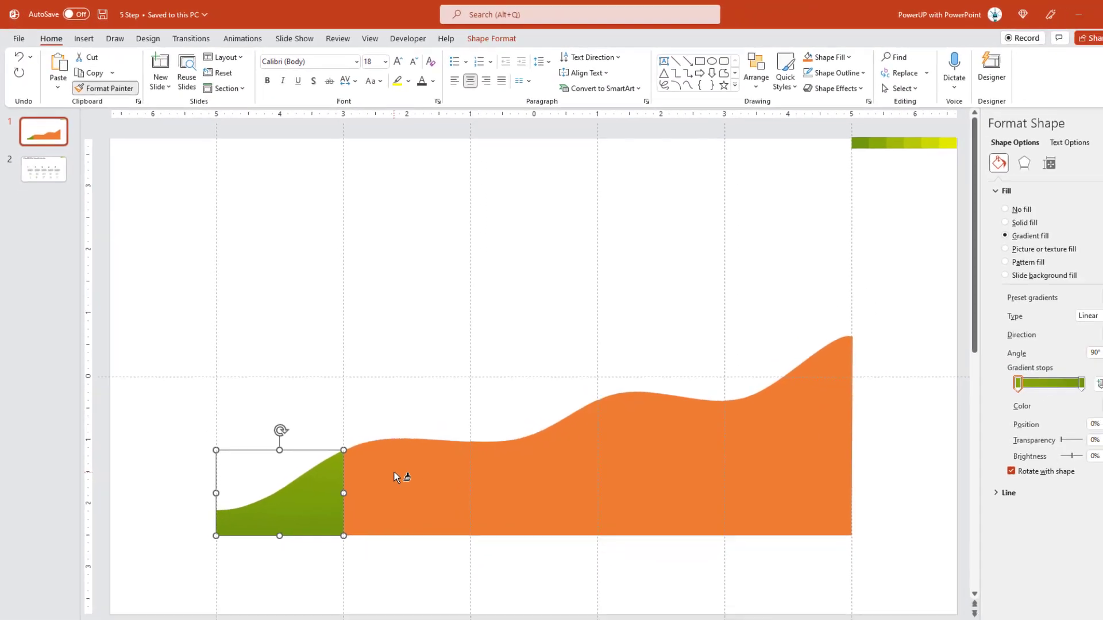
pyautogui.click(476, 568)
pyautogui.click(637, 562)
pyautogui.click(632, 455)
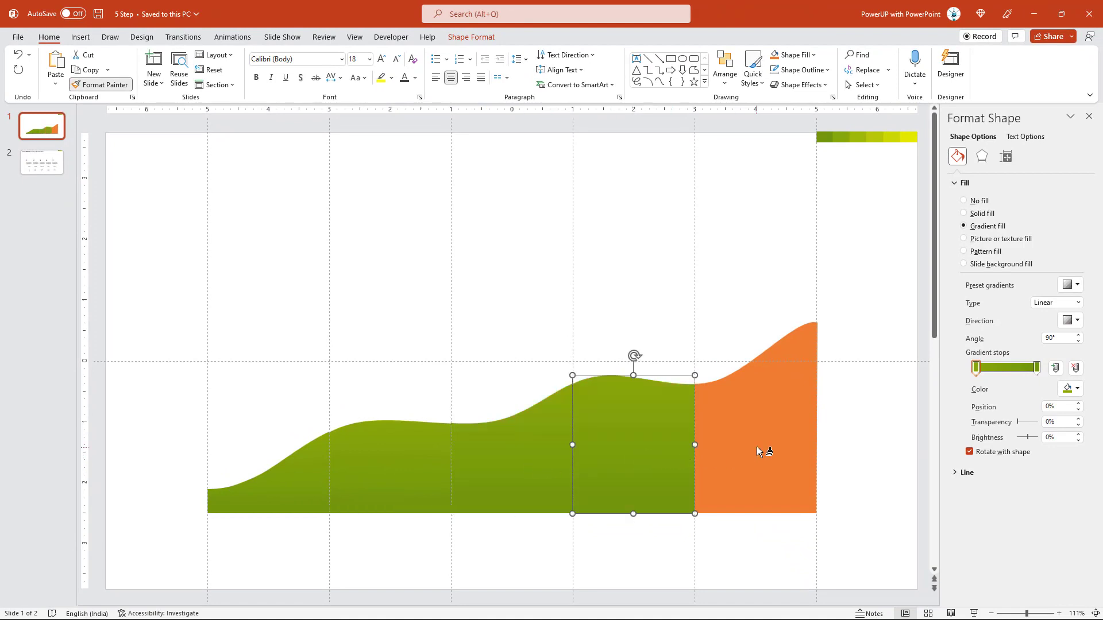
pyautogui.click(757, 446)
pyautogui.press('Escape')
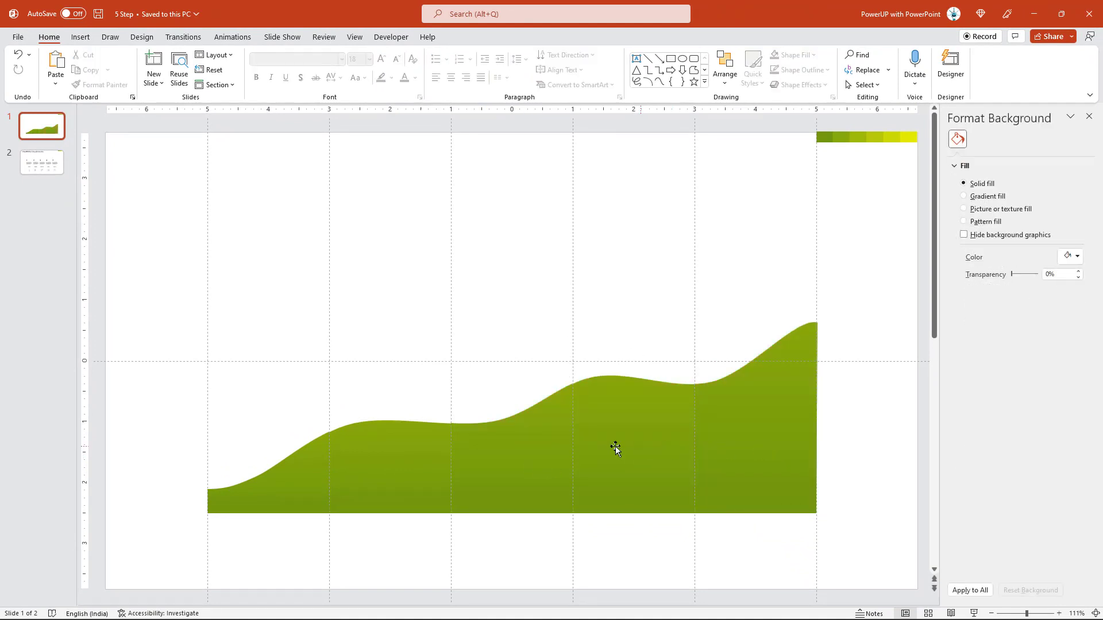
# Step: Recolor the second segment's gradient from the palette strip, with the second swatch for the end stop and the third for the start stop
pyautogui.click(423, 463)
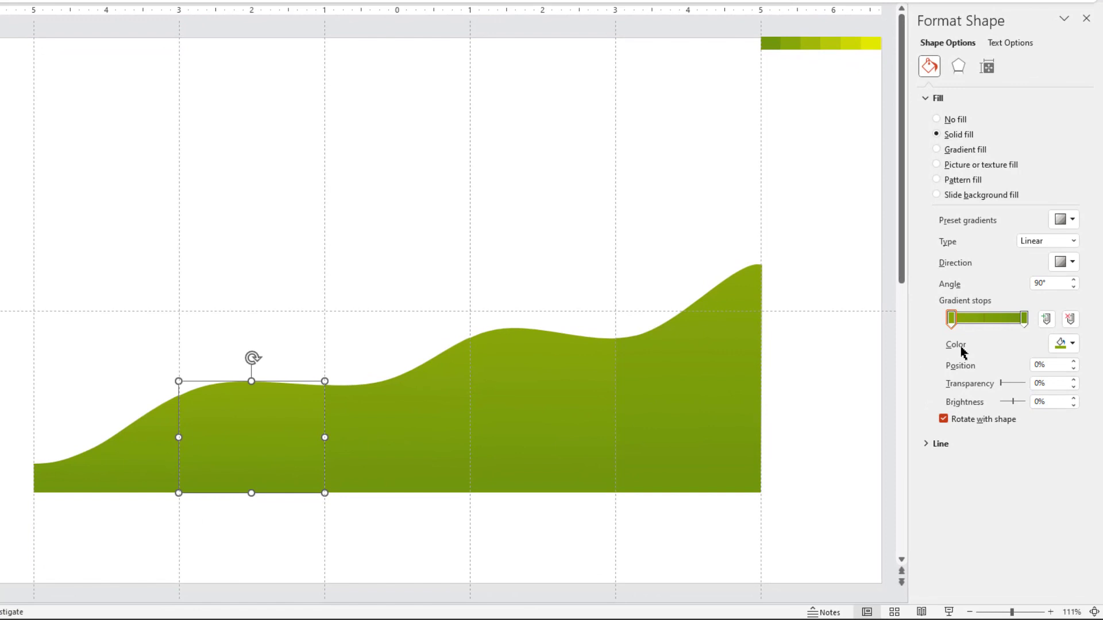
pyautogui.click(1071, 344)
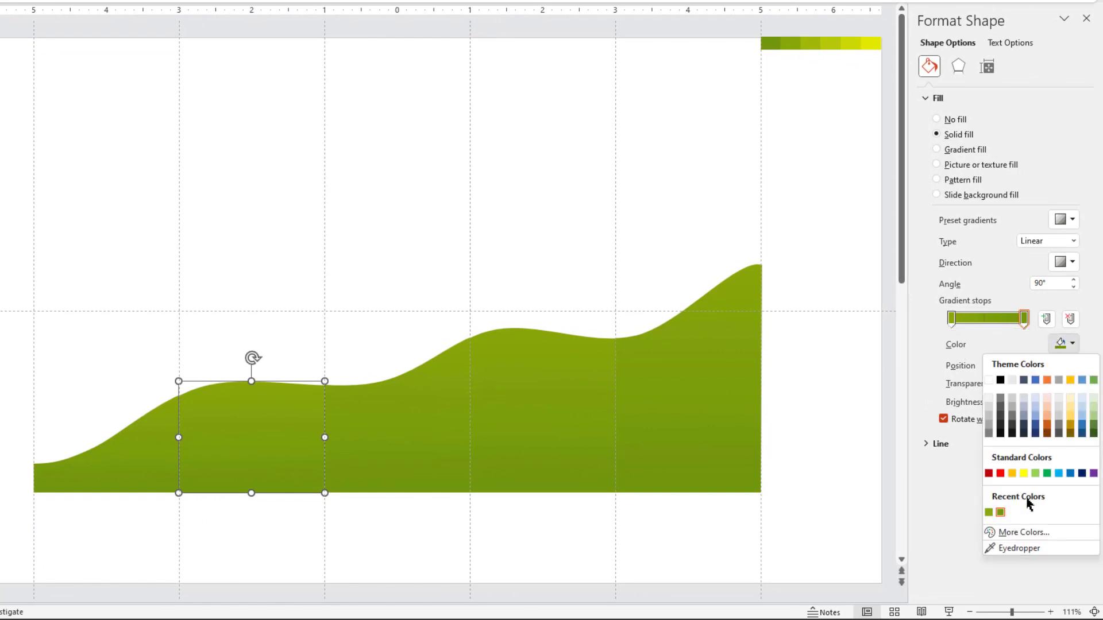
pyautogui.click(1014, 548)
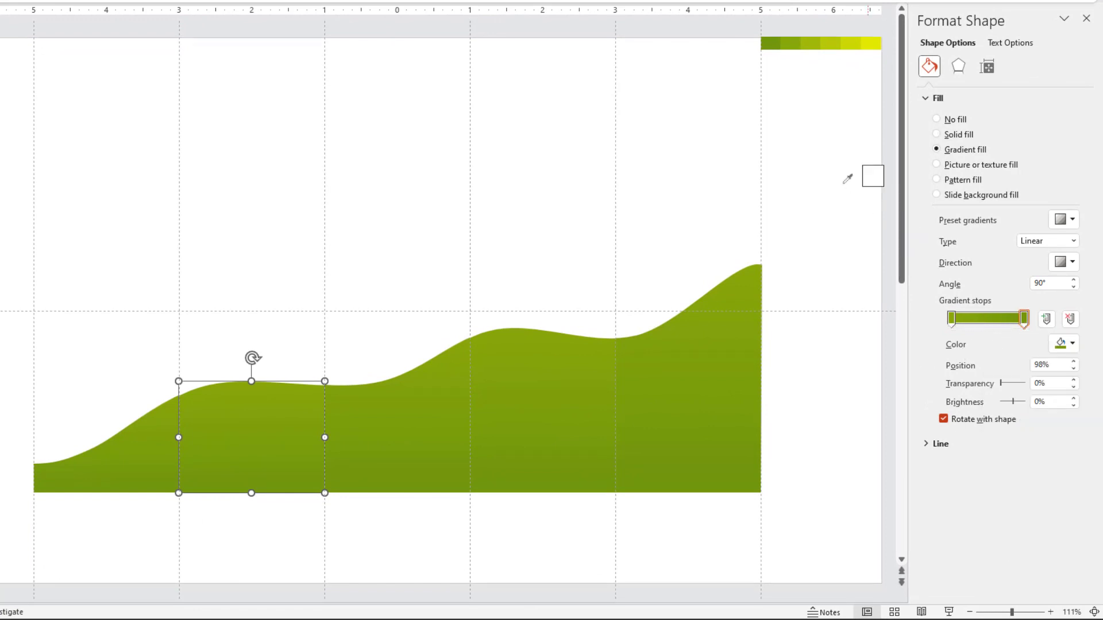
pyautogui.click(792, 41)
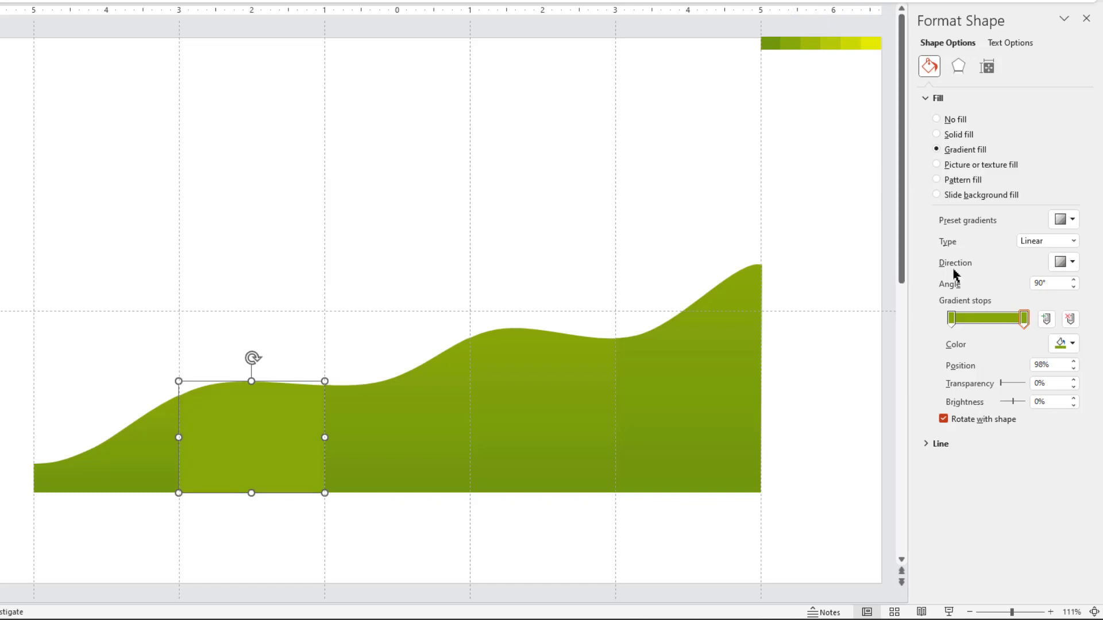
pyautogui.click(1064, 344)
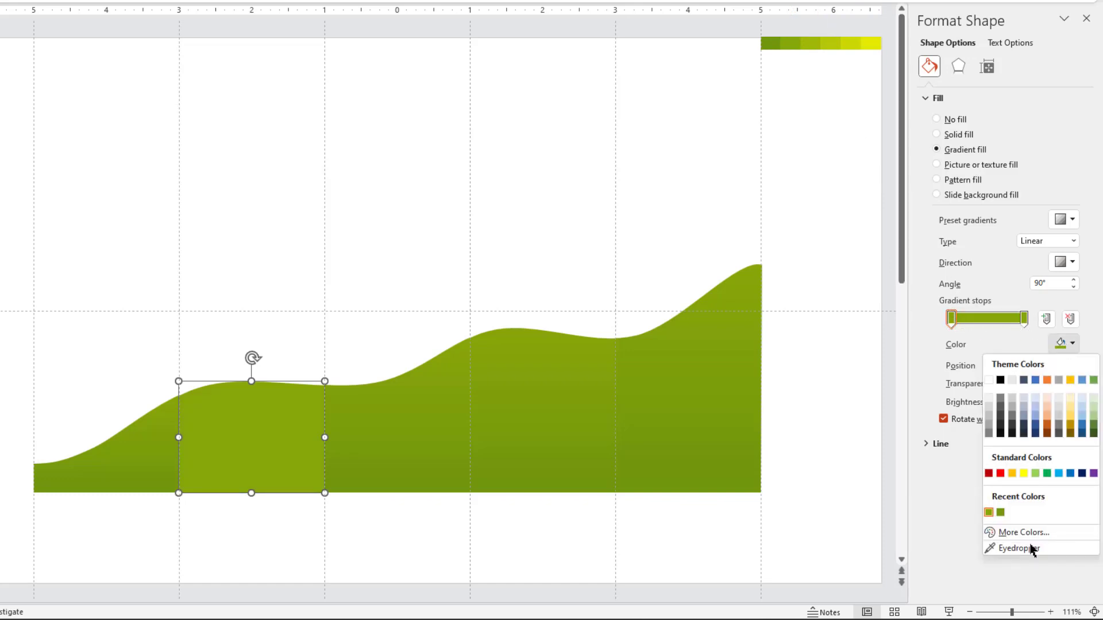
pyautogui.click(1028, 546)
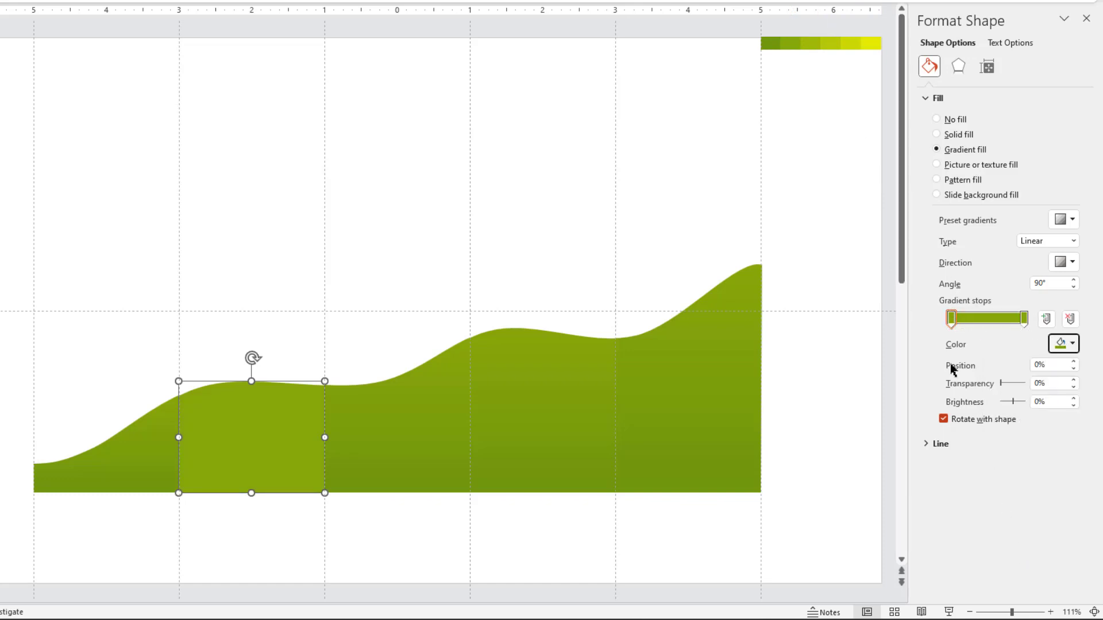
pyautogui.click(810, 41)
# Step: Recolor the middle segment's gradient from the palette strip, with the fourth swatch for the start stop and the third for the end stop
pyautogui.click(451, 408)
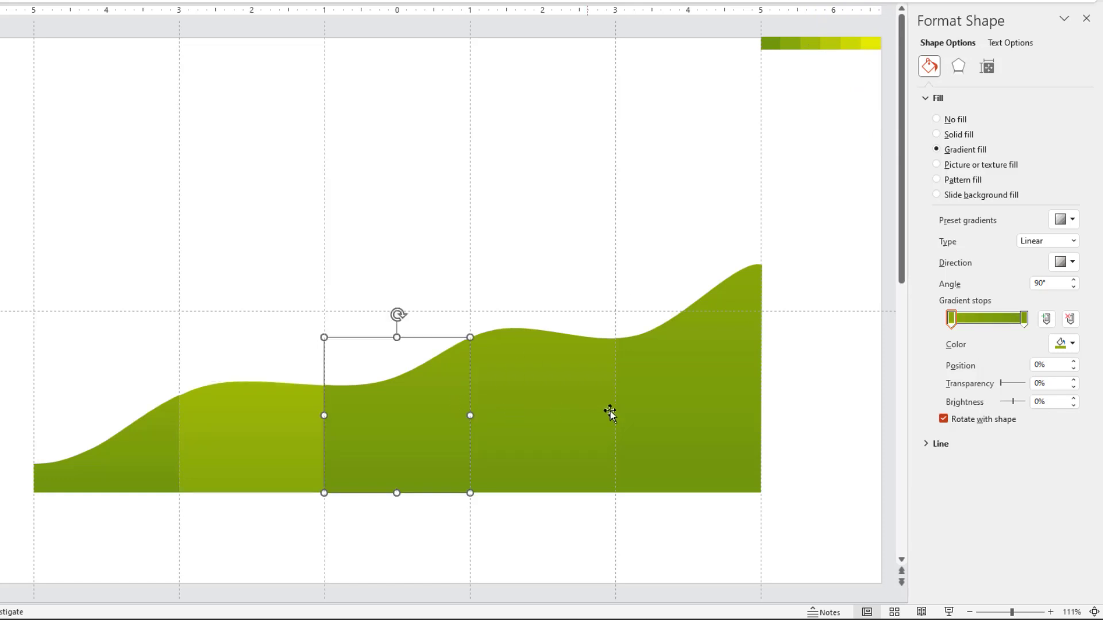
pyautogui.click(1062, 348)
pyautogui.click(1020, 542)
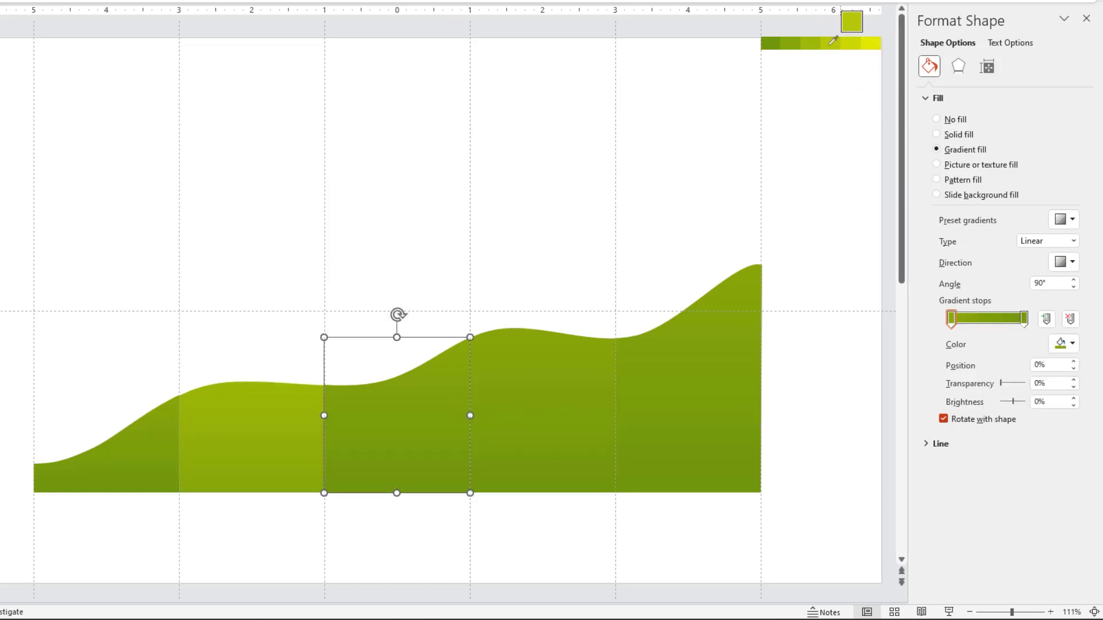
pyautogui.click(833, 41)
pyautogui.click(1069, 347)
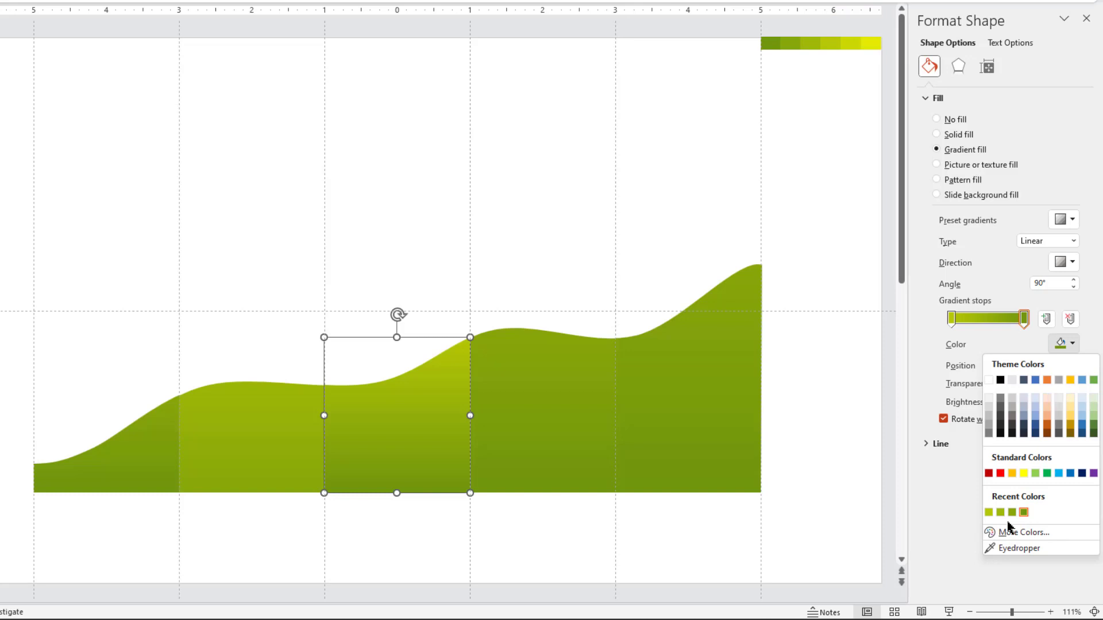
pyautogui.click(1009, 546)
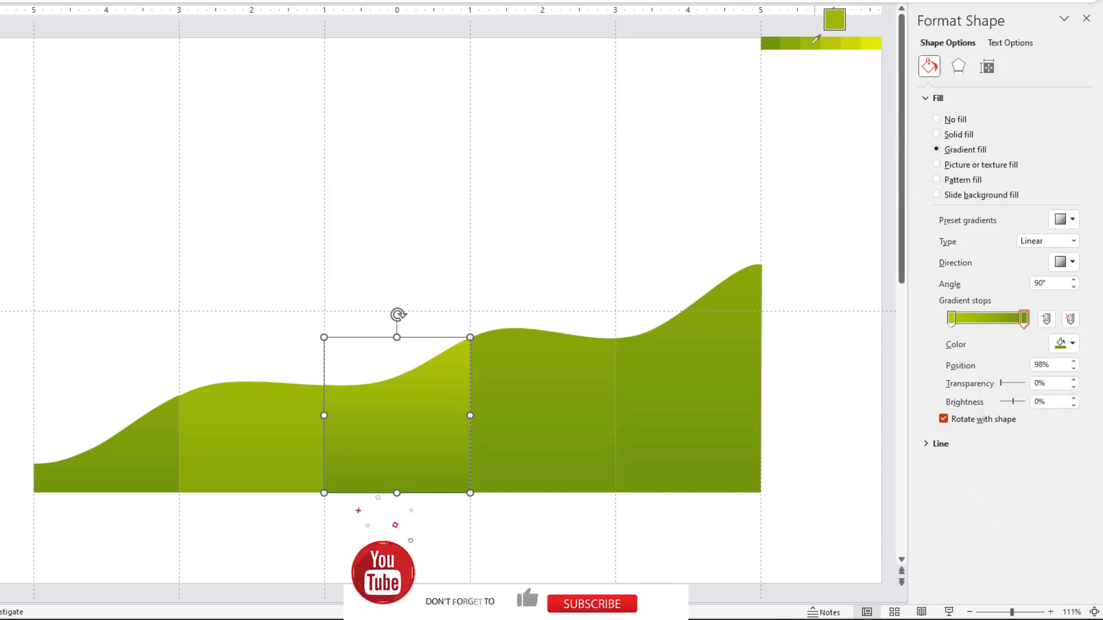
pyautogui.click(828, 44)
# Step: Recolor the fourth segment's gradient from the palette strip, with the fourth swatch for the end stop and the fifth for the start stop
pyautogui.click(586, 376)
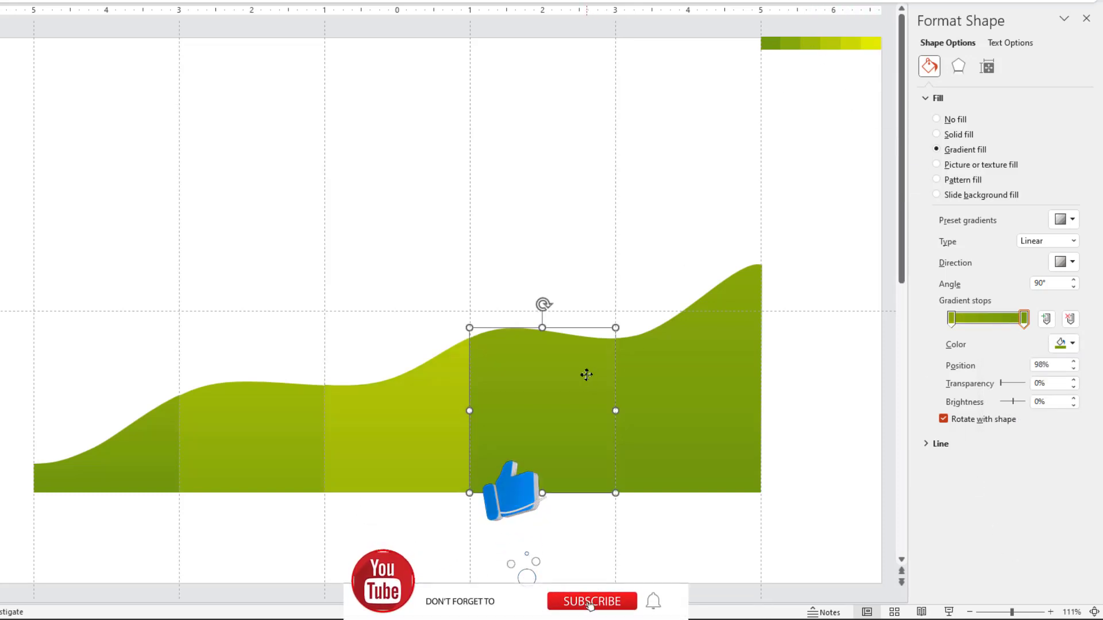
pyautogui.click(1064, 345)
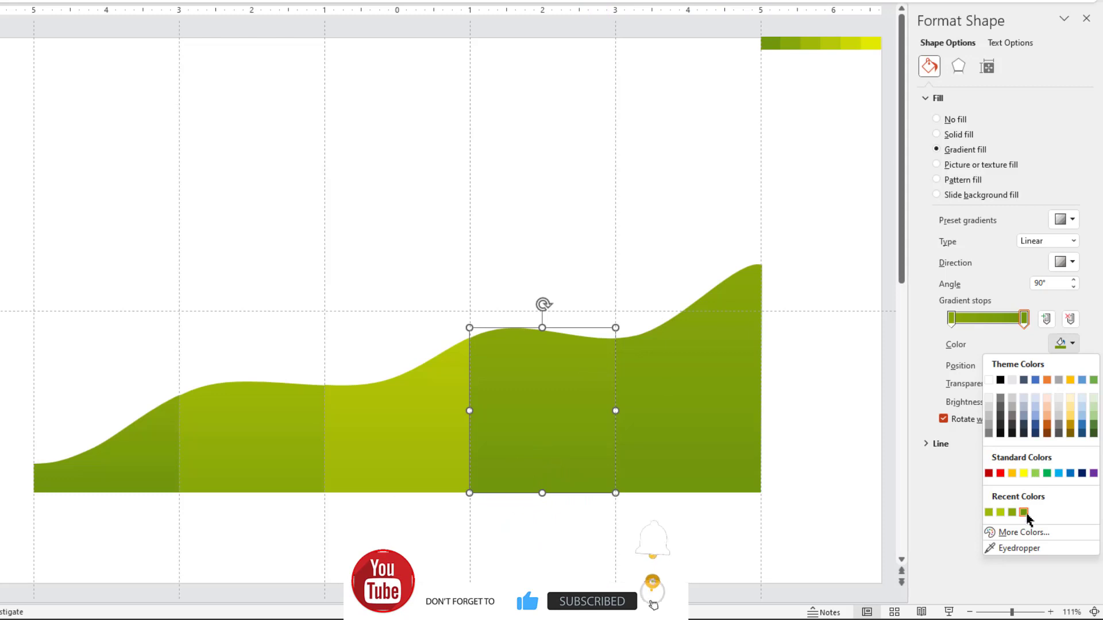
pyautogui.click(1012, 547)
pyautogui.click(835, 44)
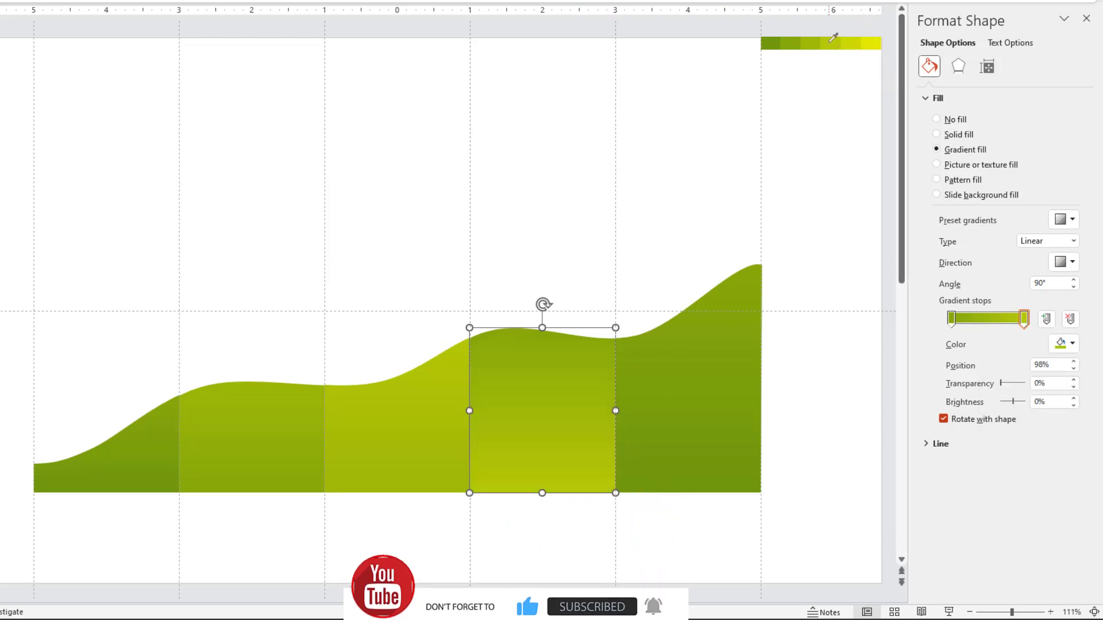
pyautogui.click(1064, 344)
pyautogui.click(1012, 547)
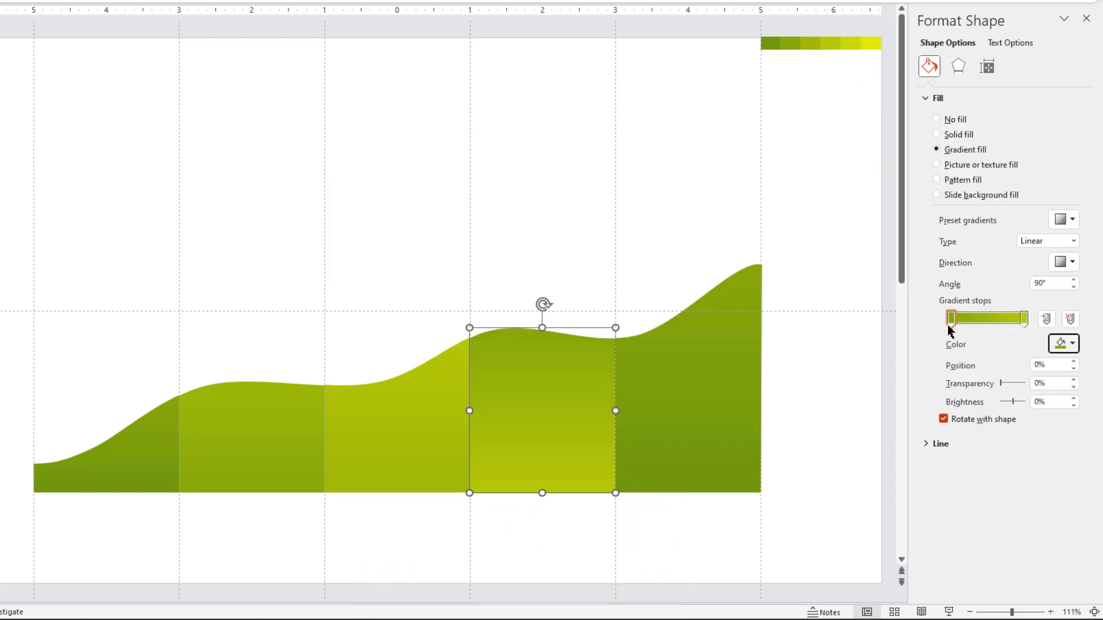
pyautogui.click(857, 43)
# Step: Recolor the rightmost segment's gradient from the palette strip, with the sixth yellow swatch for the start stop and the fifth for the end stop
pyautogui.click(730, 357)
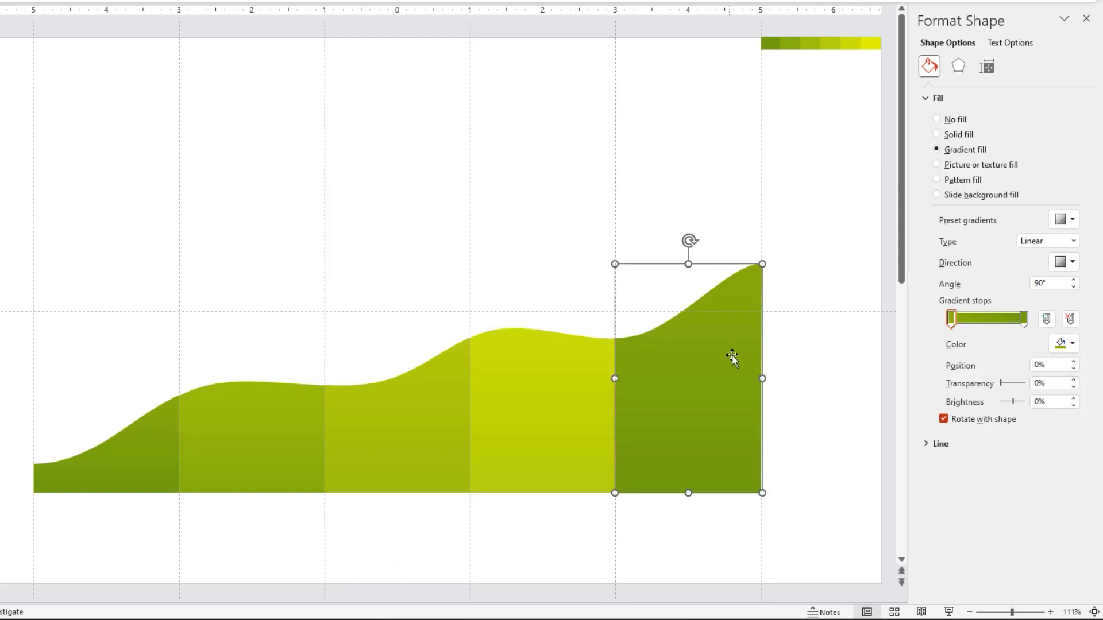
pyautogui.click(1073, 343)
pyautogui.click(1011, 547)
pyautogui.click(875, 42)
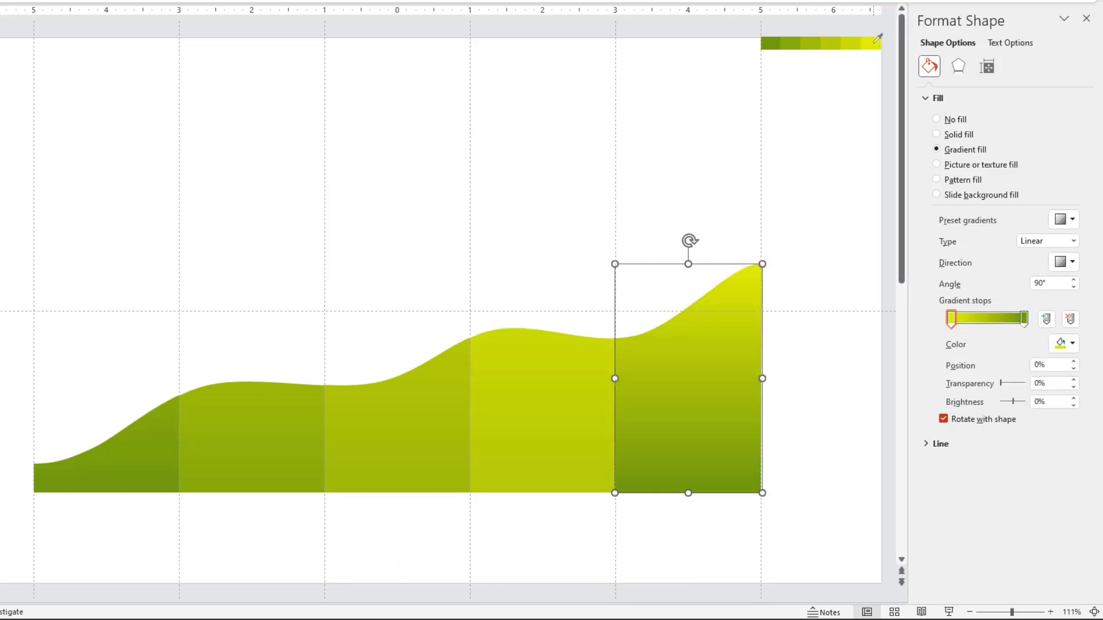
pyautogui.click(1025, 319)
pyautogui.click(1063, 344)
pyautogui.click(1012, 547)
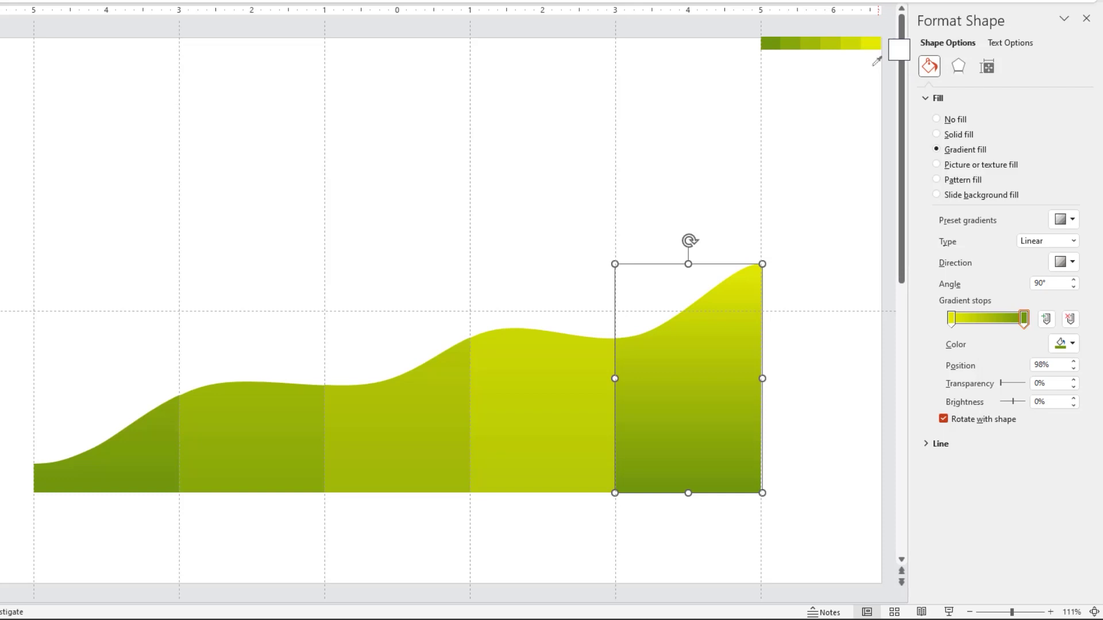
pyautogui.click(856, 41)
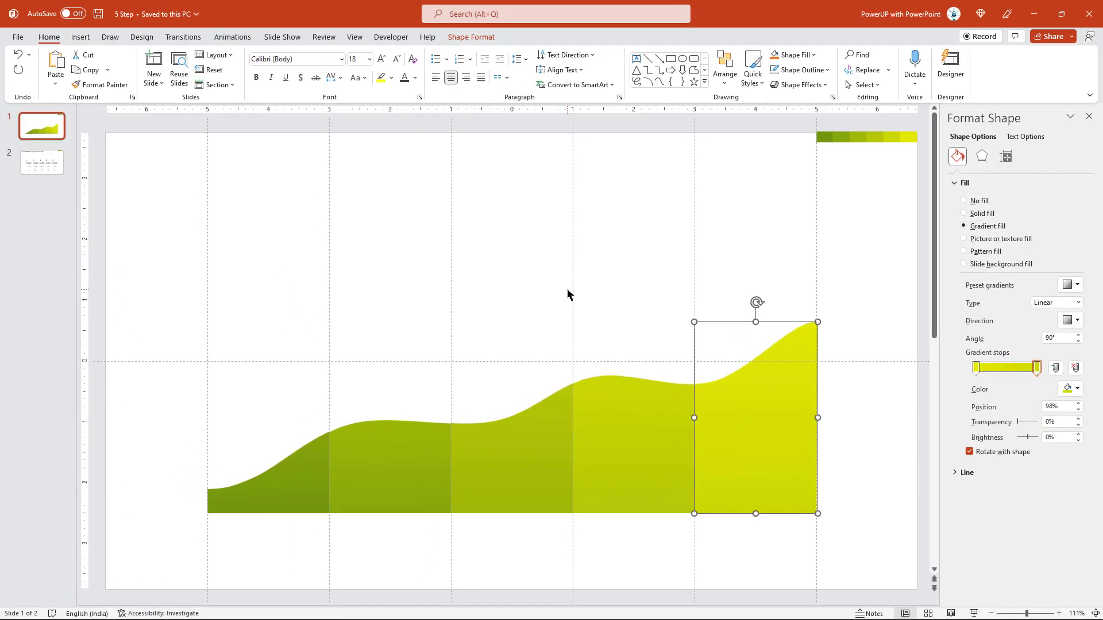
# Step: Draw a right block arrow about 10.9" wide and 0.52" high below the wave, and slightly thicken its shaft
pyautogui.click(462, 231)
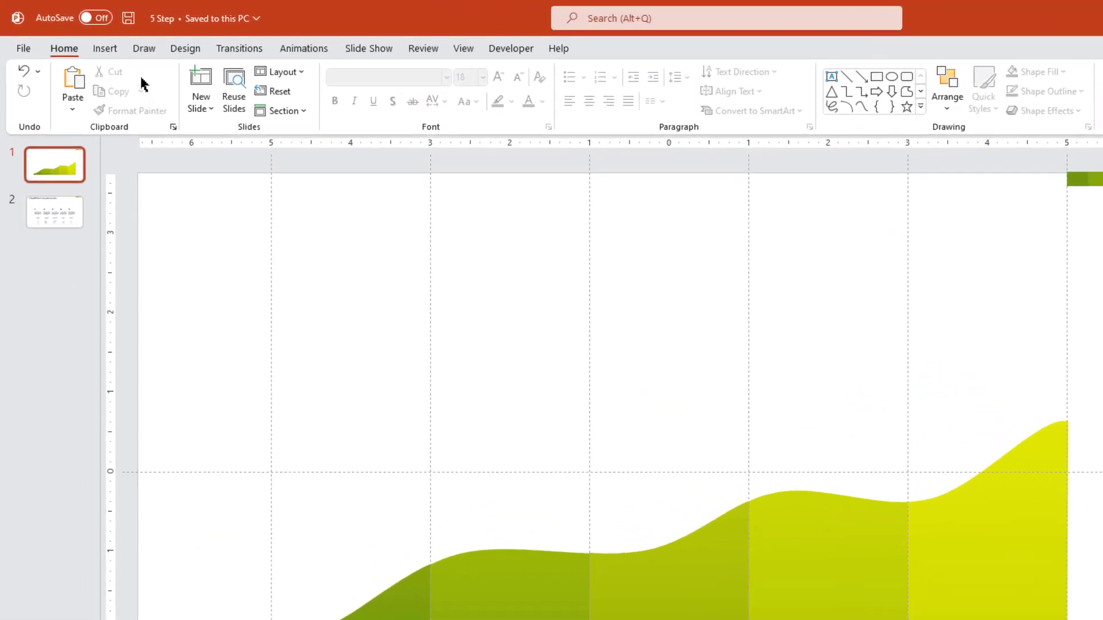
pyautogui.click(81, 37)
pyautogui.click(309, 115)
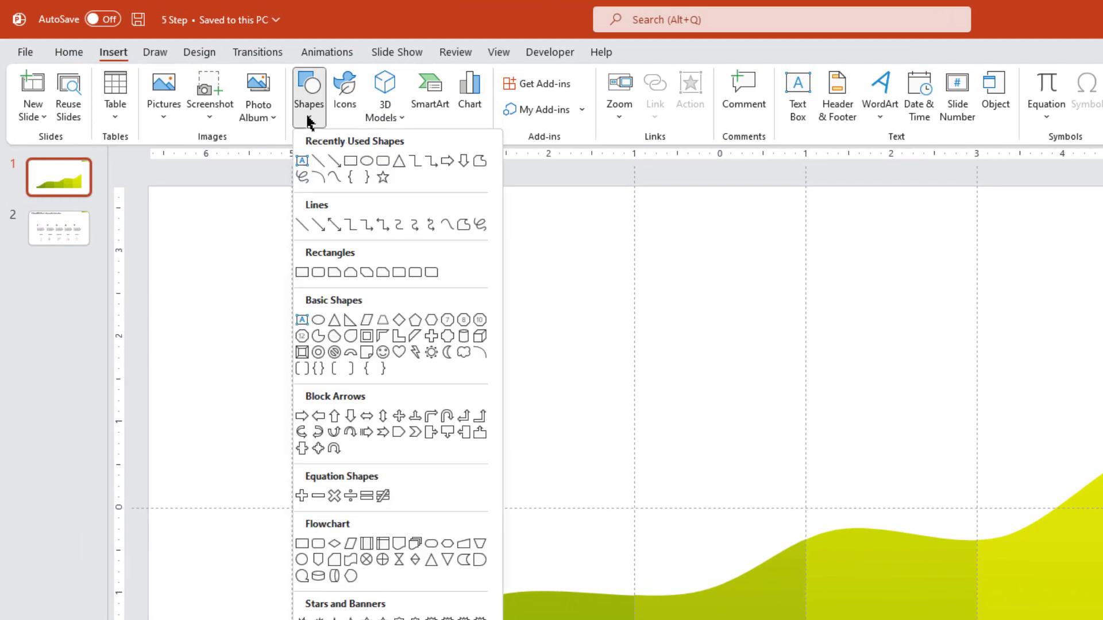
pyautogui.click(301, 415)
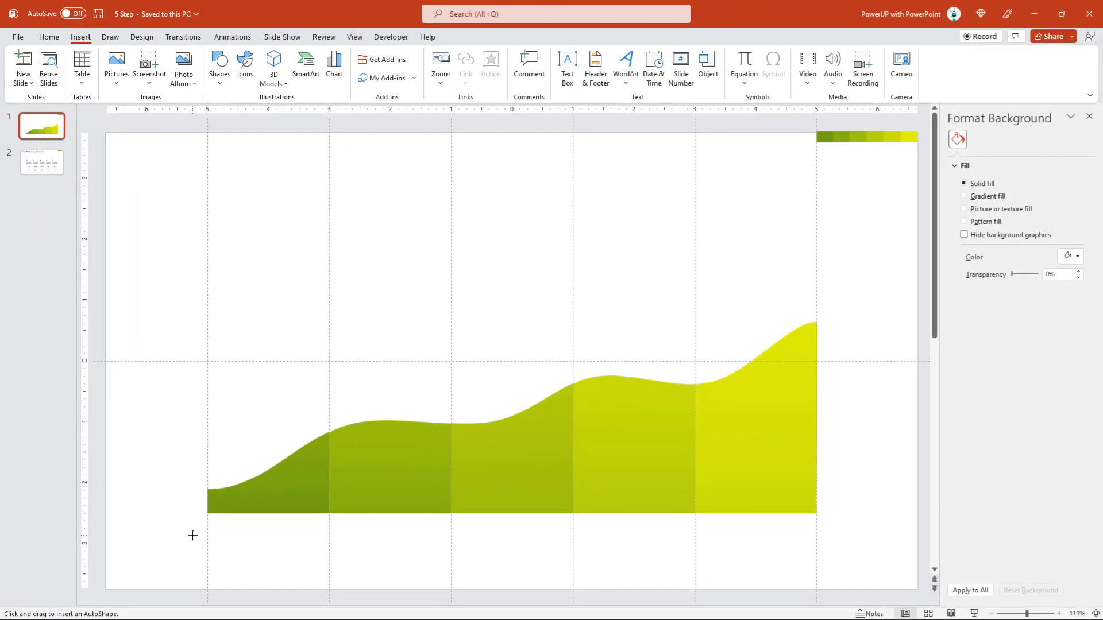
pyautogui.moveTo(193, 535); pyautogui.dragTo(856, 551)
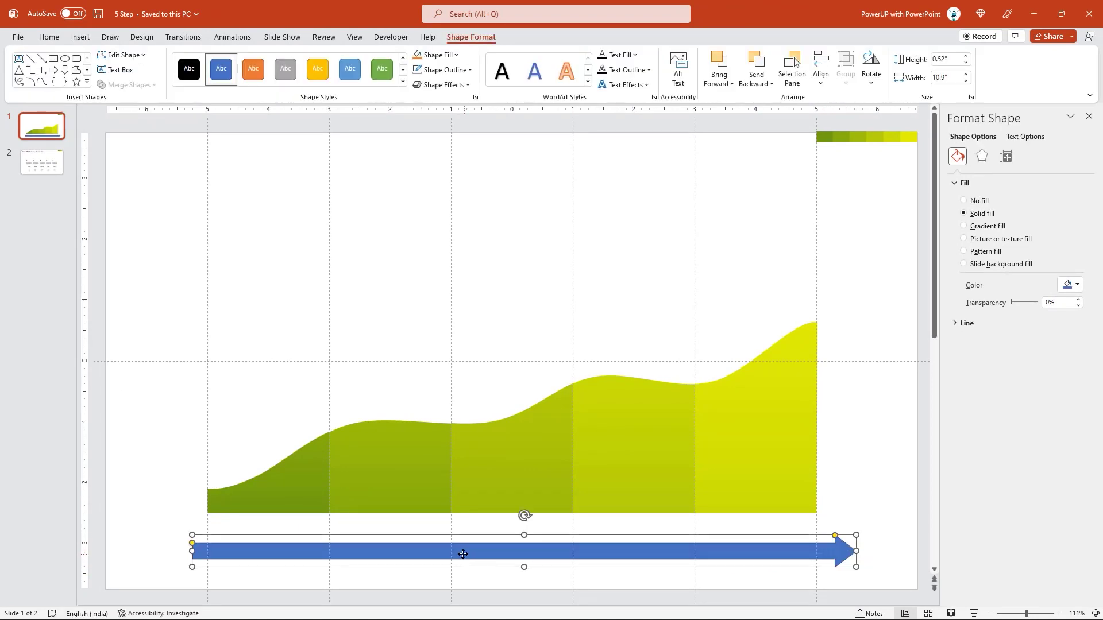
pyautogui.moveTo(463, 553); pyautogui.dragTo(461, 552)
pyautogui.moveTo(194, 543); pyautogui.dragTo(192, 542)
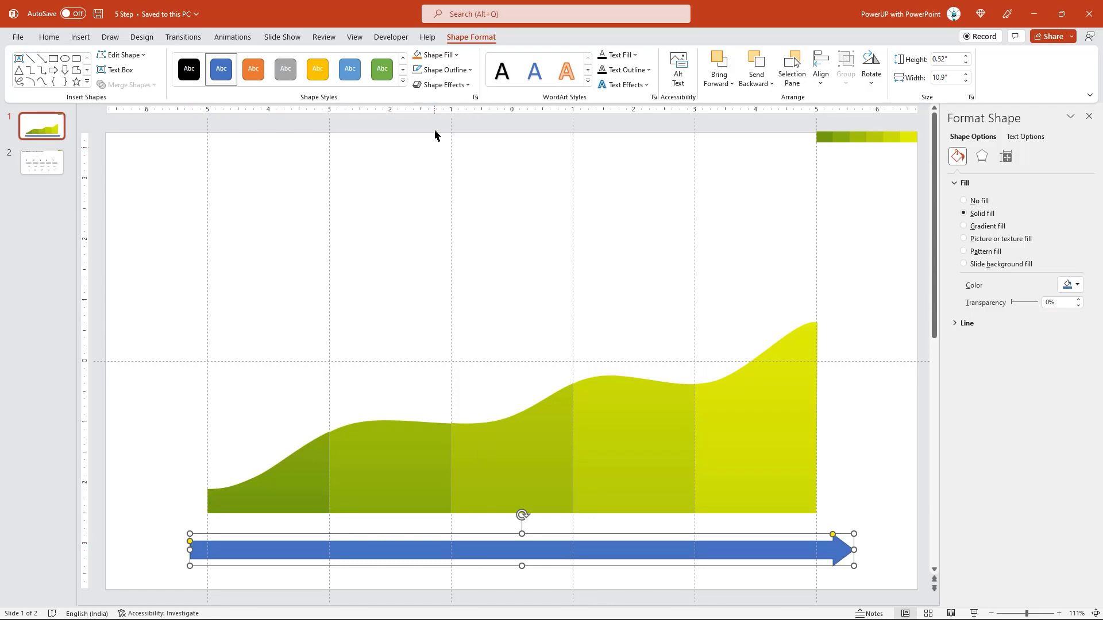
# Step: Remove the block arrow's outline and switch its fill to a linear gradient
pyautogui.click(445, 71)
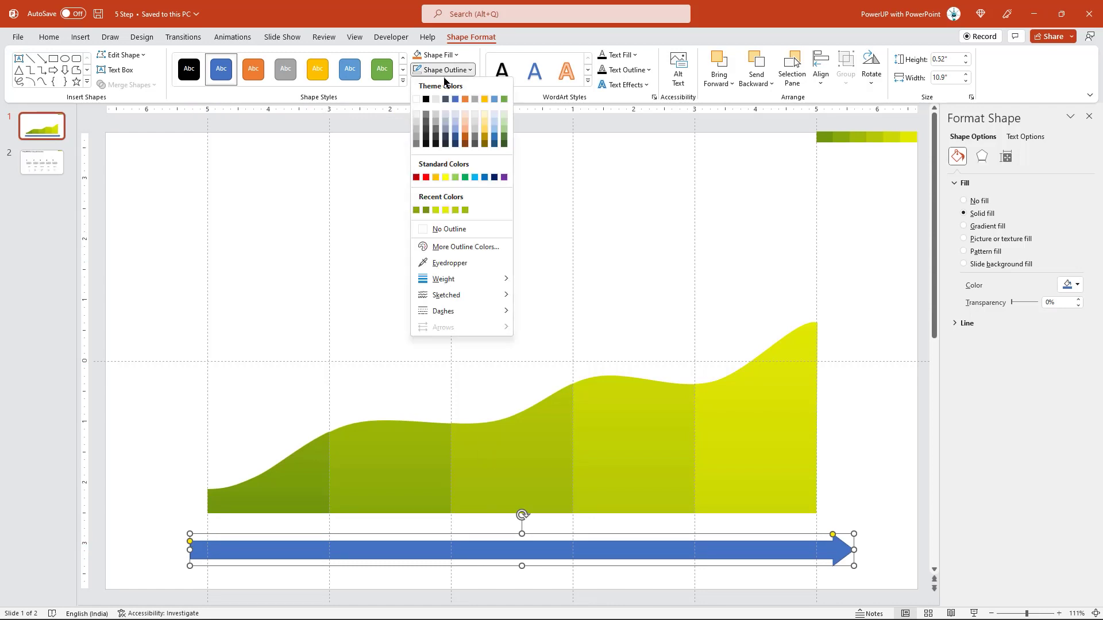
pyautogui.click(436, 228)
pyautogui.click(507, 548)
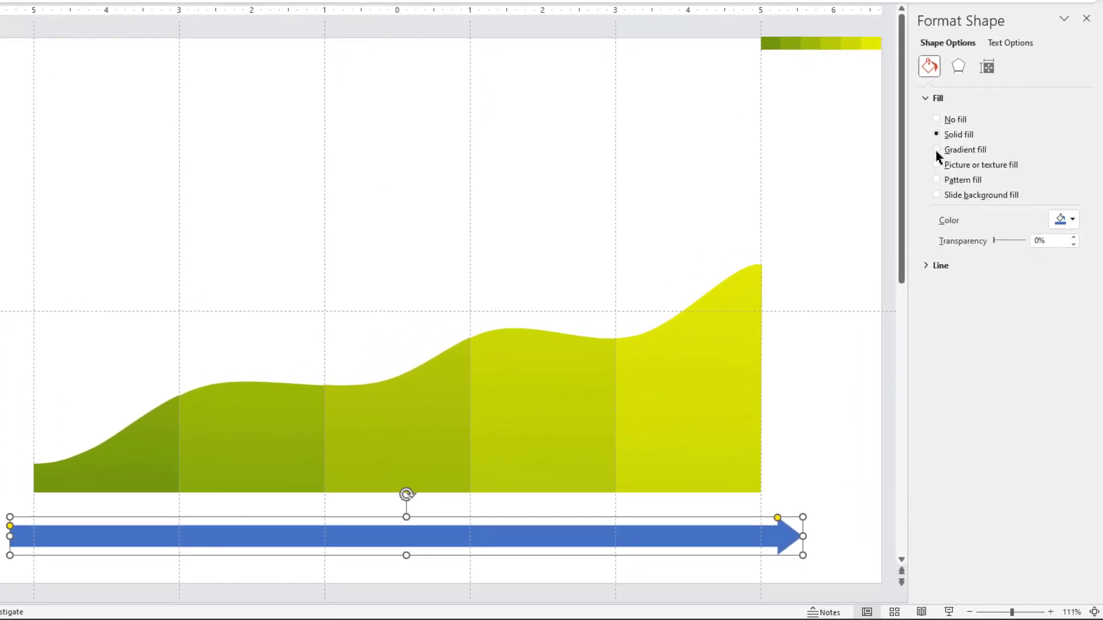
pyautogui.click(963, 225)
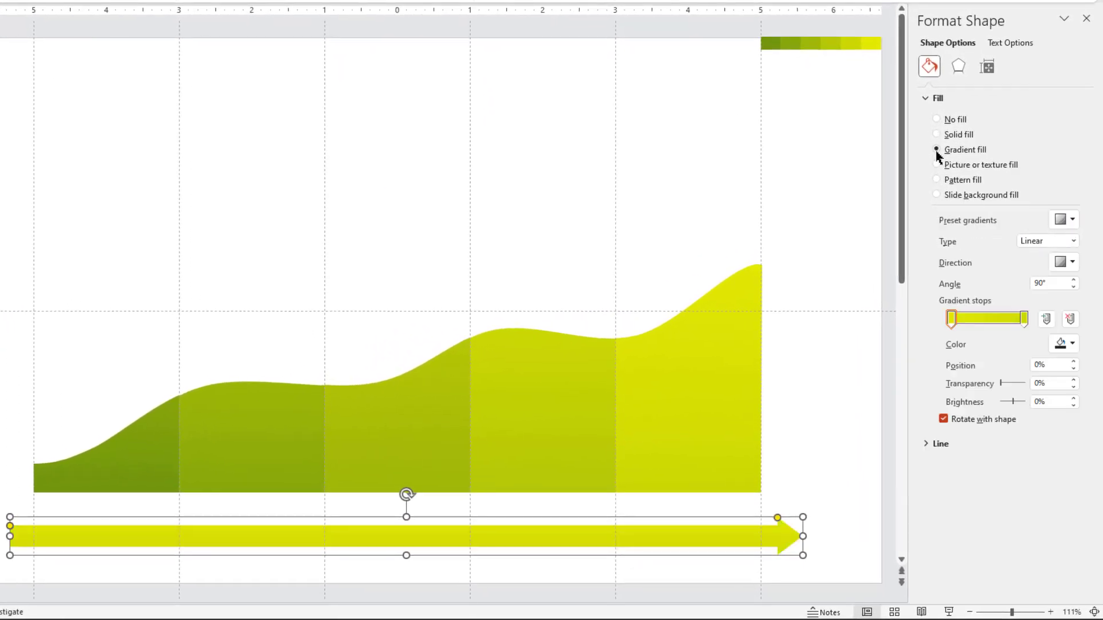
# Step: Sample the arrow's gradient from the palette strip, second swatch for the start stop and sixth for the end stop, running left to right
pyautogui.click(1069, 344)
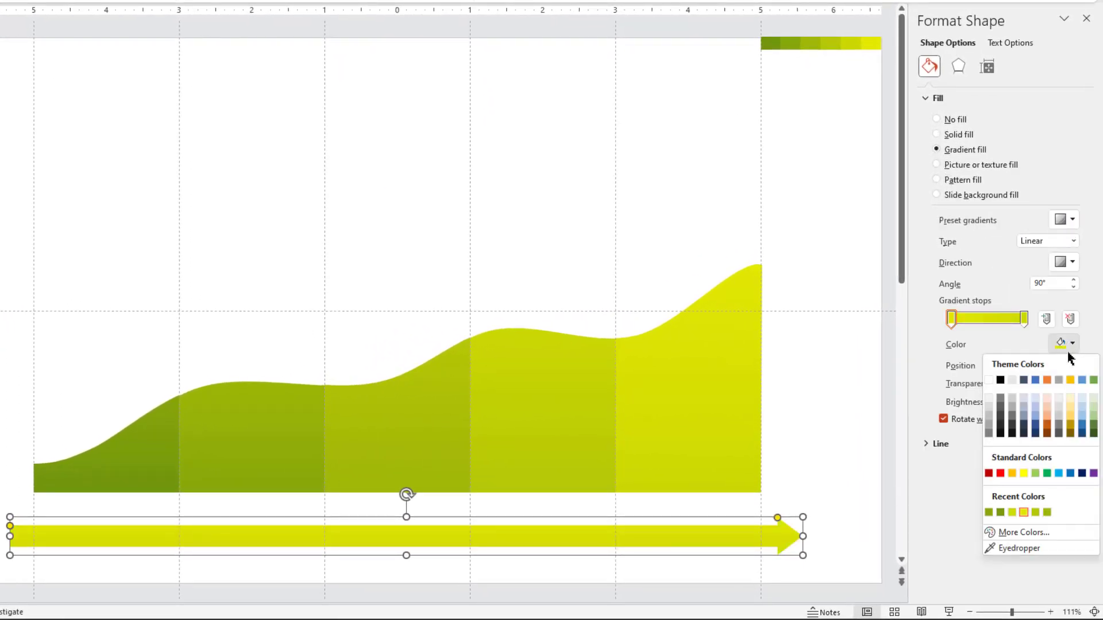
pyautogui.click(1009, 546)
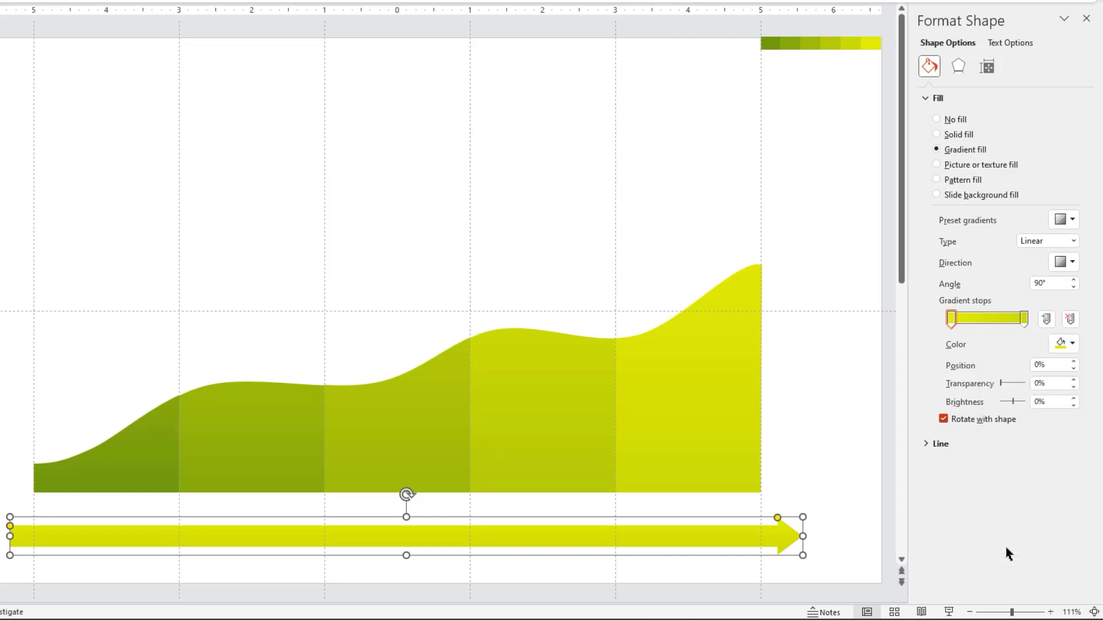
pyautogui.click(798, 43)
pyautogui.click(1070, 345)
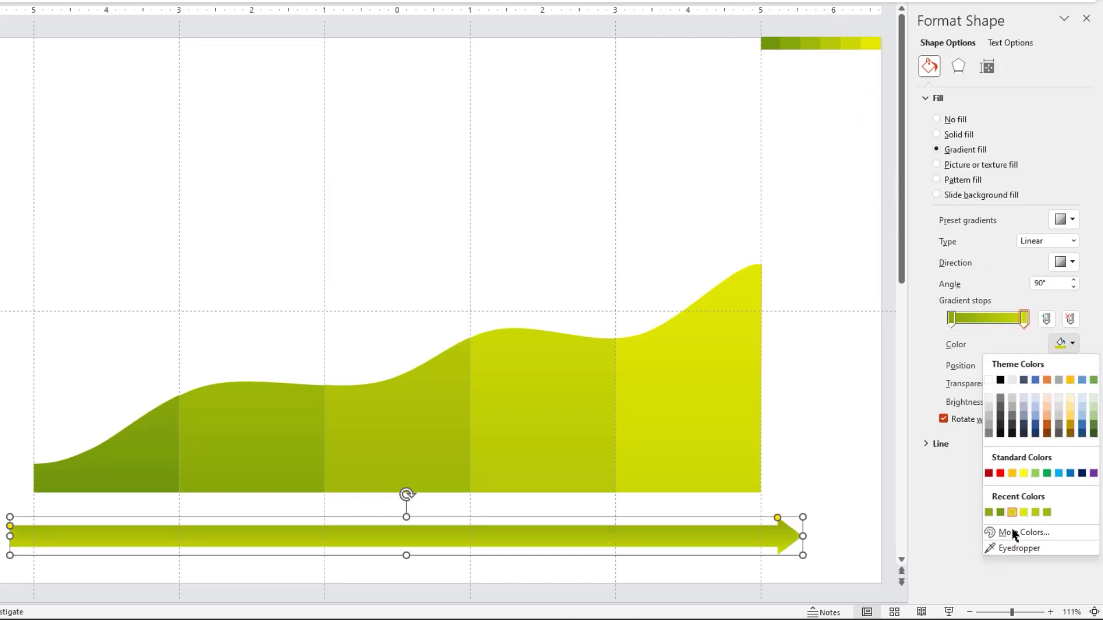
pyautogui.click(1010, 546)
pyautogui.click(874, 43)
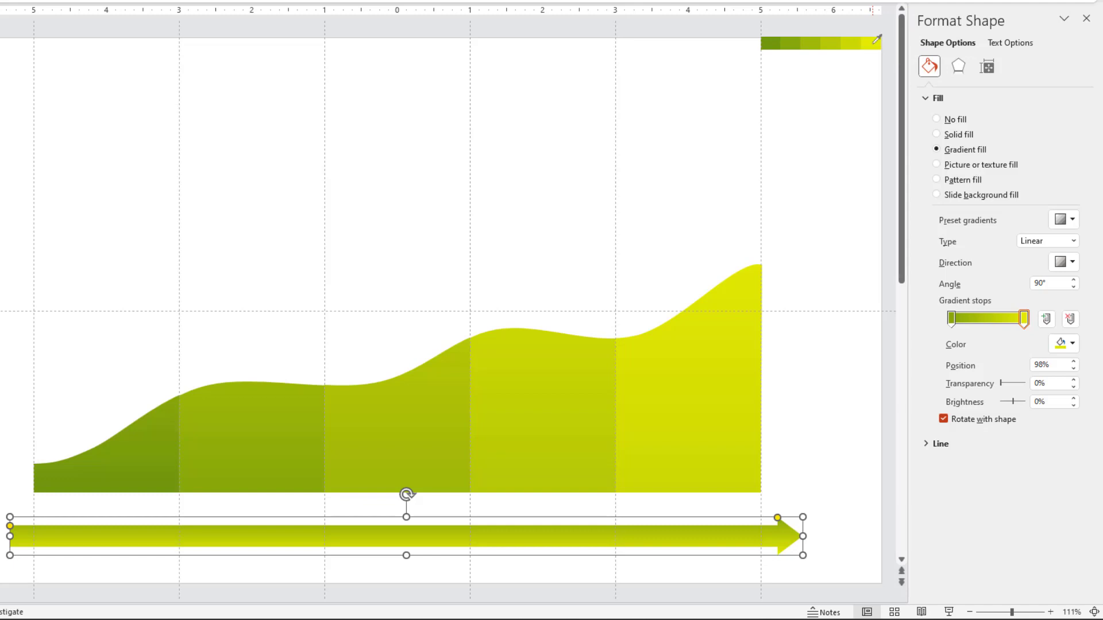
pyautogui.click(1070, 263)
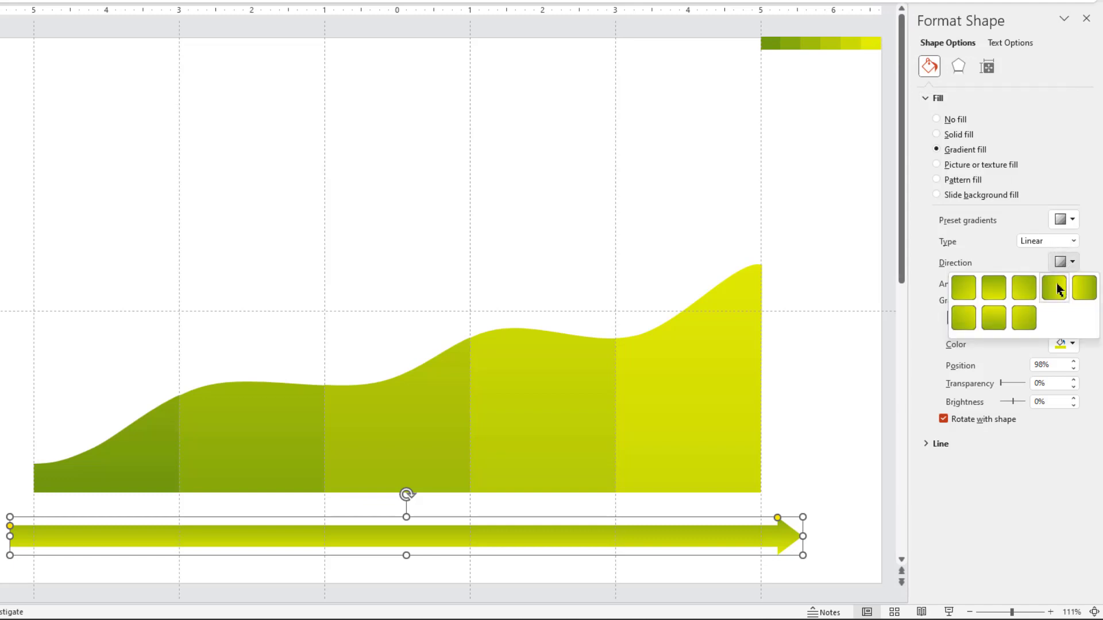
pyautogui.click(1055, 288)
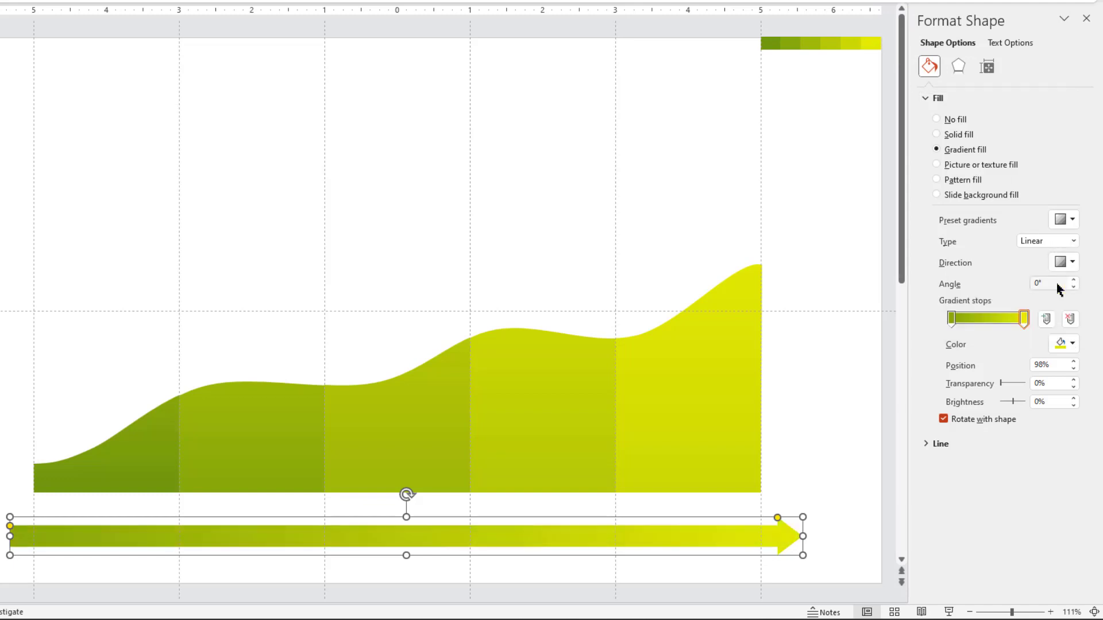
# Step: Add arrow gradient stops at 26%, 54% and 77%, coloring them with the third, fourth and fifth palette swatches
pyautogui.click(971, 319)
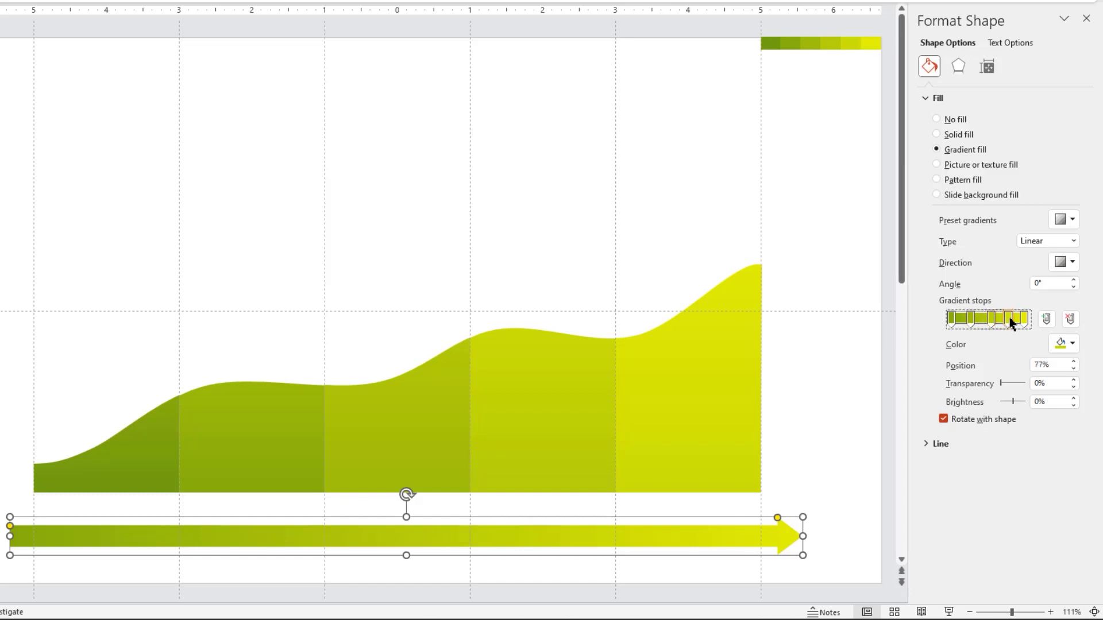
pyautogui.click(1072, 344)
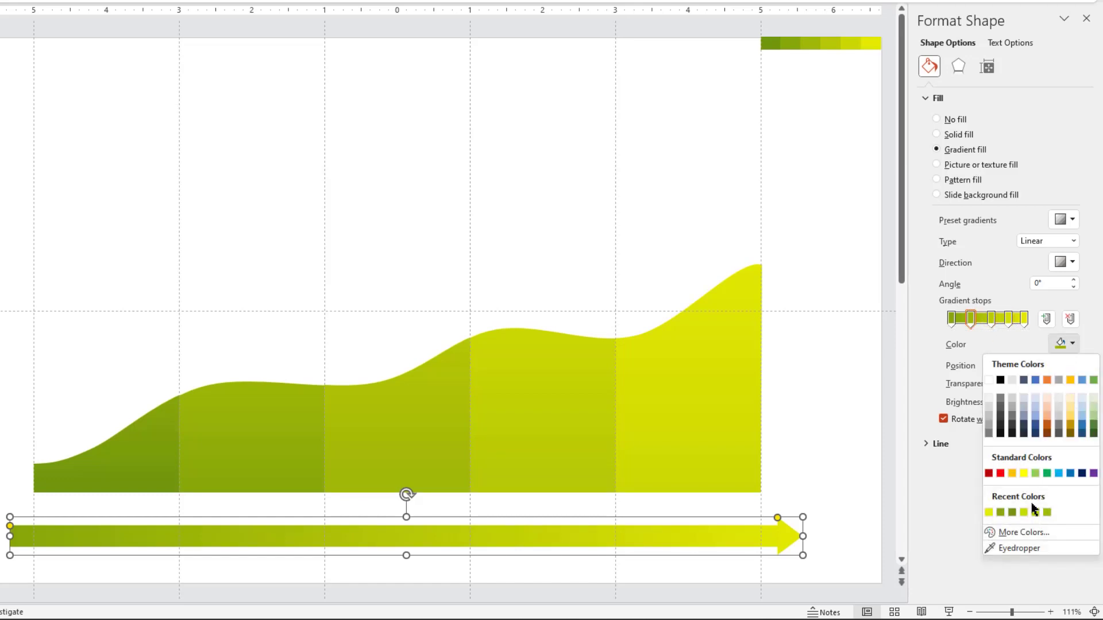
pyautogui.click(1016, 547)
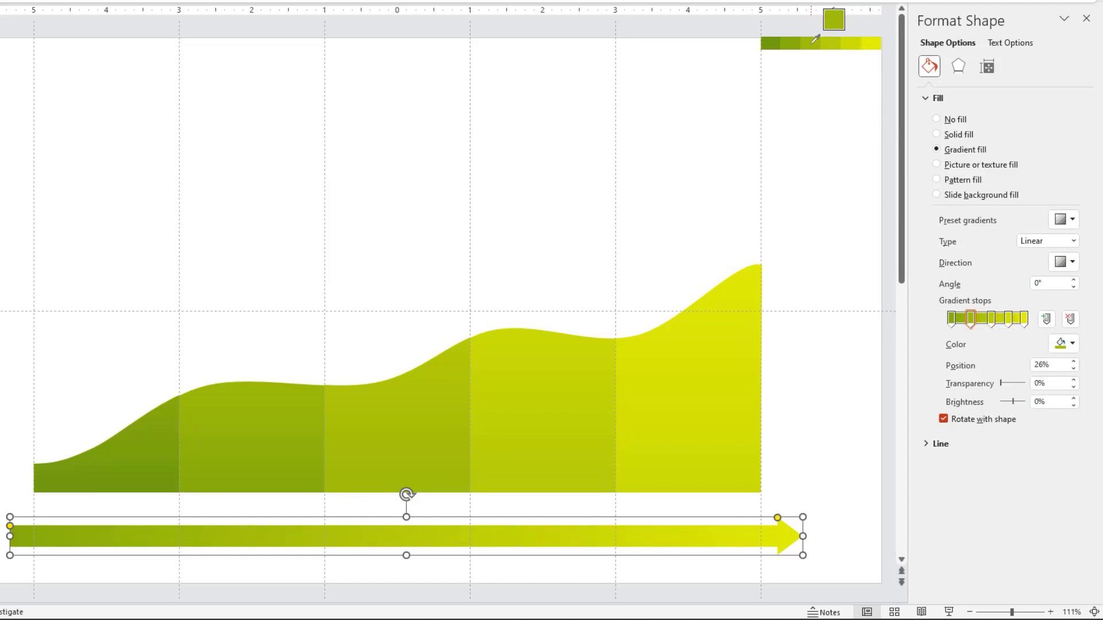
pyautogui.click(1067, 345)
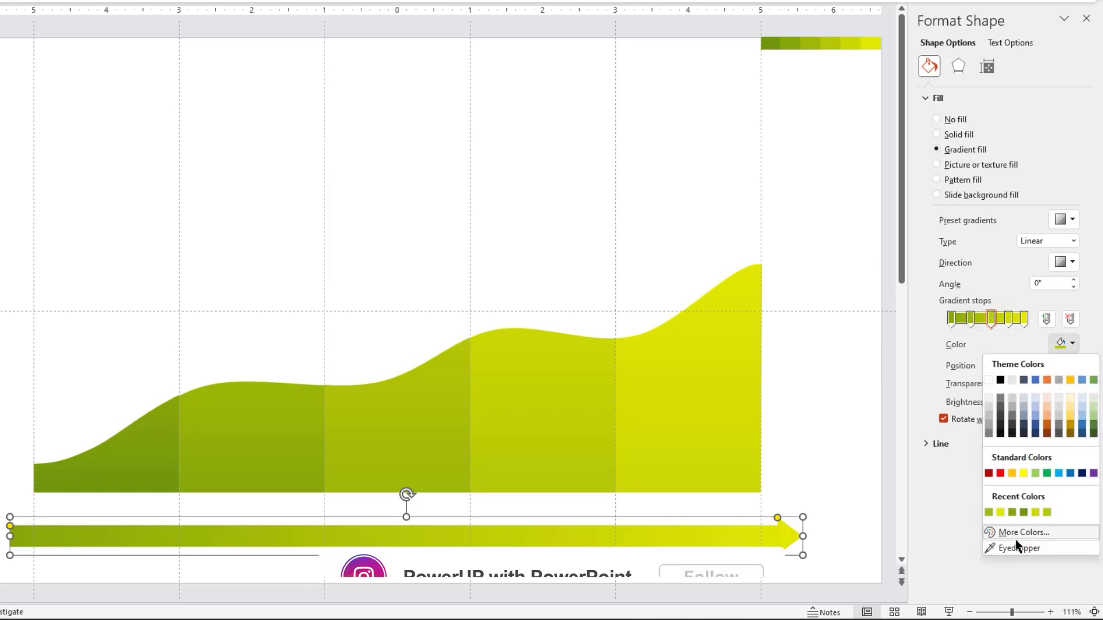
pyautogui.click(954, 546)
pyautogui.click(831, 41)
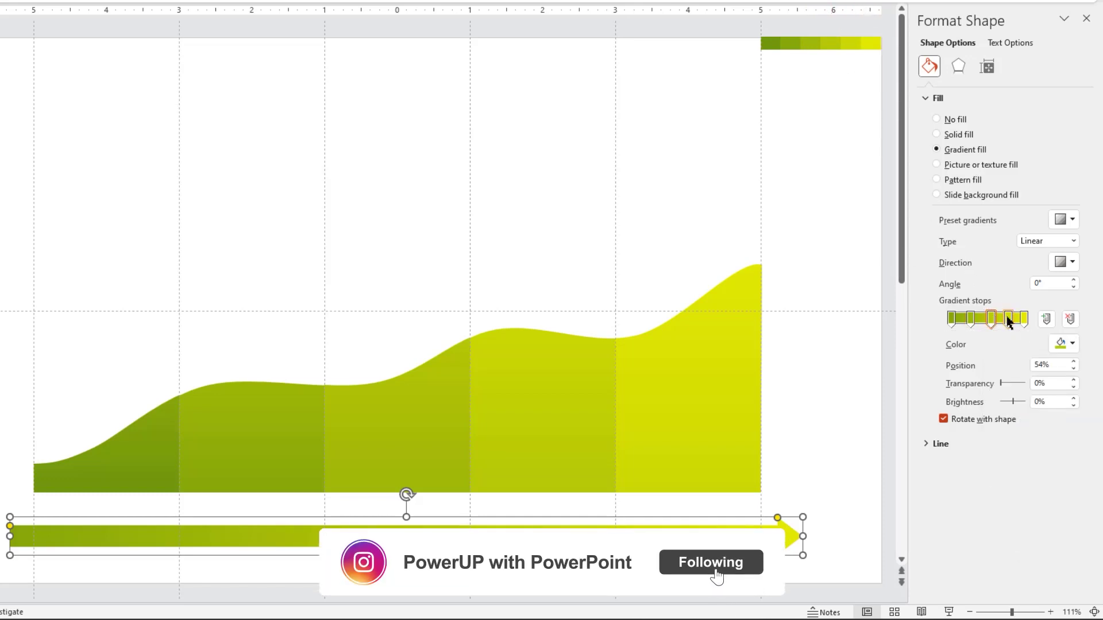
pyautogui.click(1064, 345)
pyautogui.click(1002, 547)
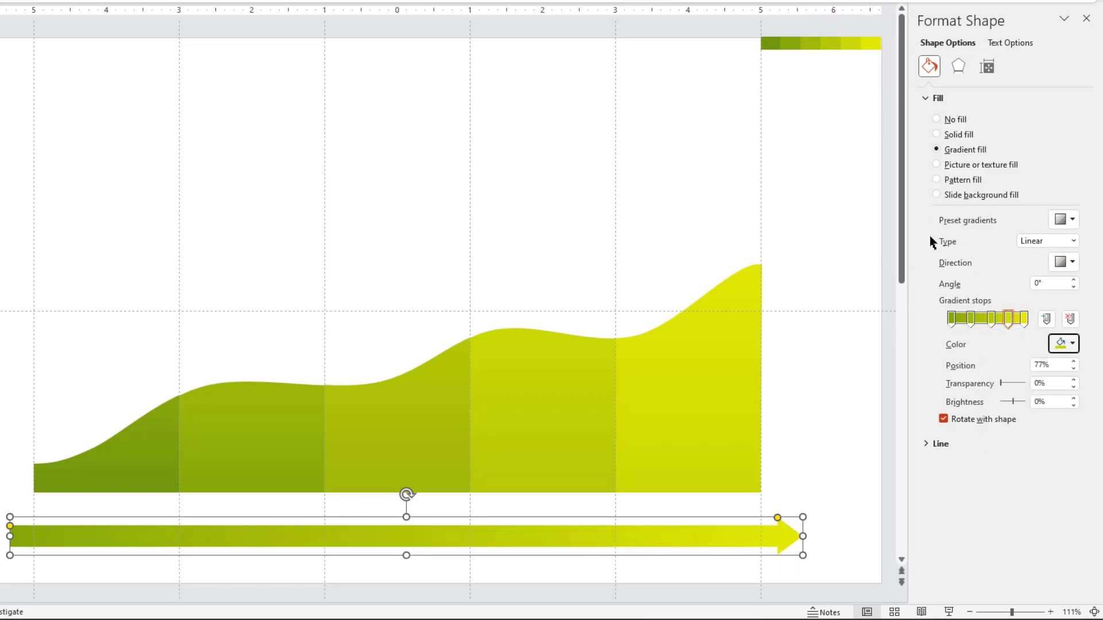
pyautogui.click(857, 39)
pyautogui.press('Escape')
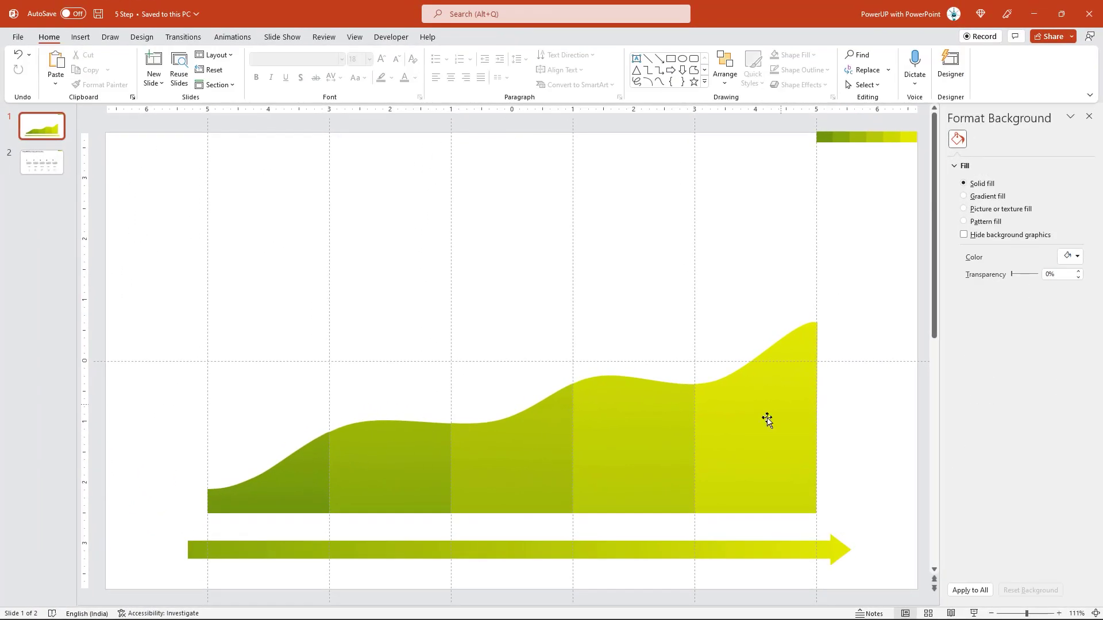
# Step: Reduce the arrow's height to about 0.45" and move it slightly so it is centered under the wave
pyautogui.click(512, 528)
pyautogui.moveTo(609, 543); pyautogui.dragTo(553, 552)
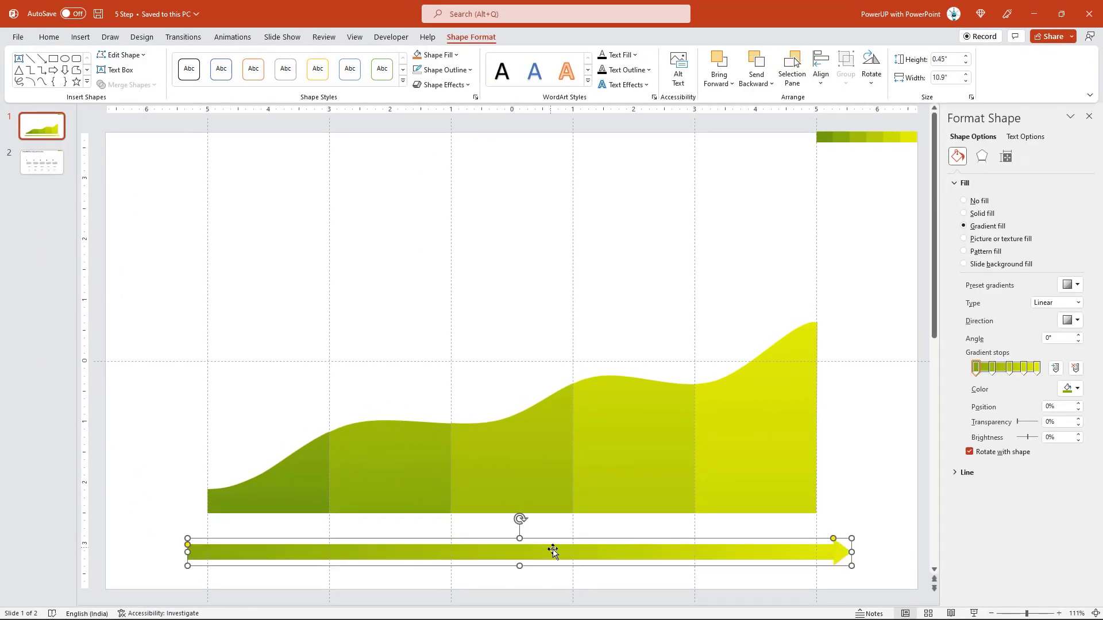
pyautogui.click(484, 391)
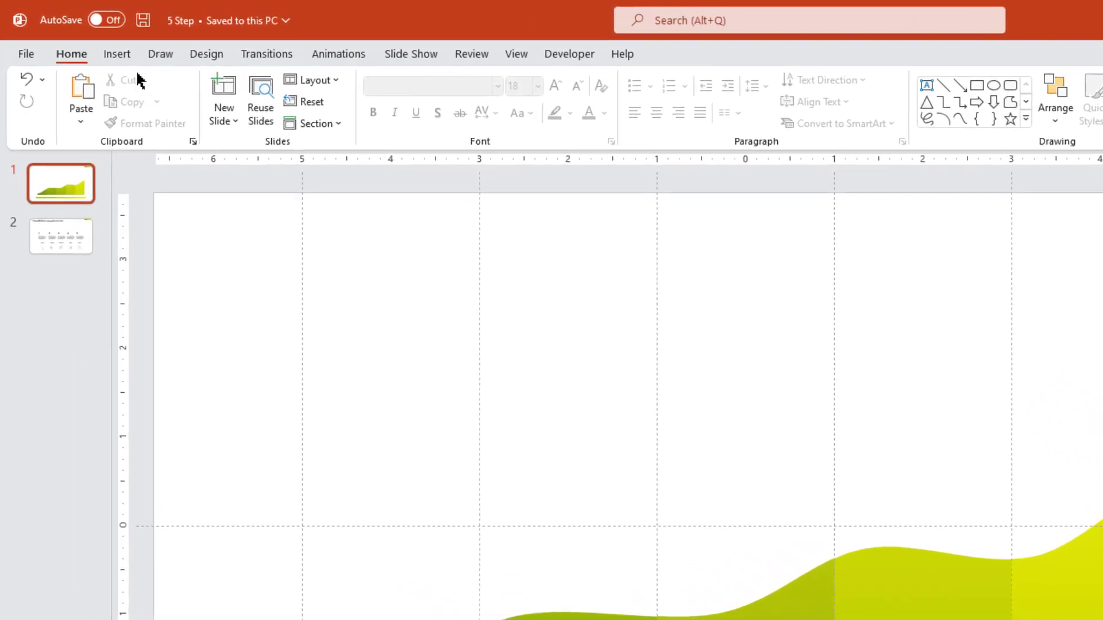
# Step: Draw a circle about 0.29" in diameter on the wave's upper edge at the middle of the first segment
pyautogui.click(81, 37)
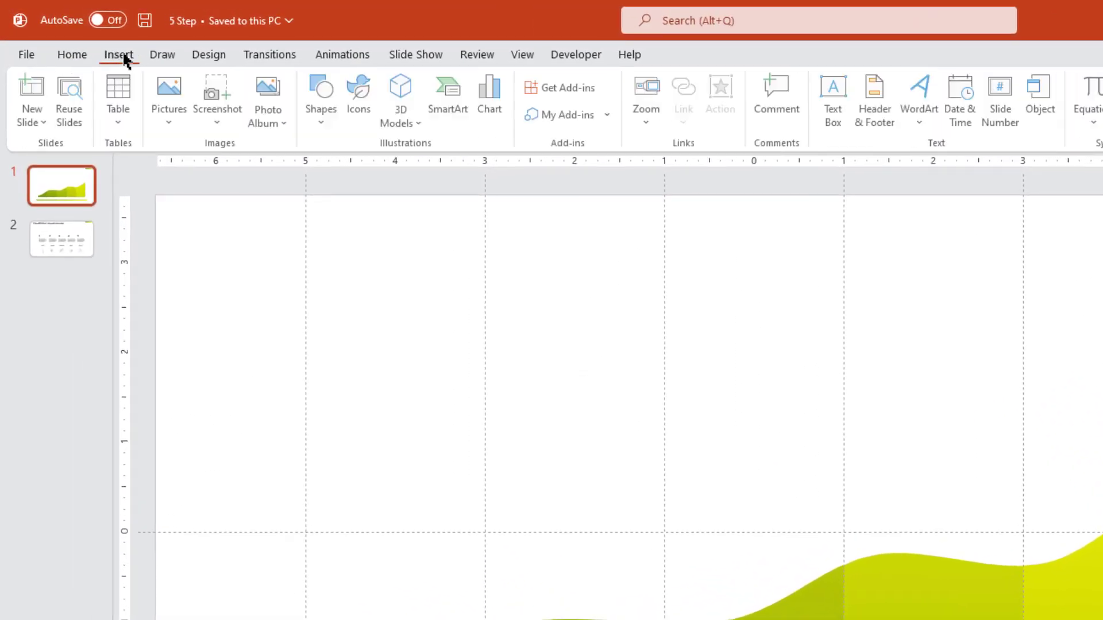
pyautogui.click(321, 113)
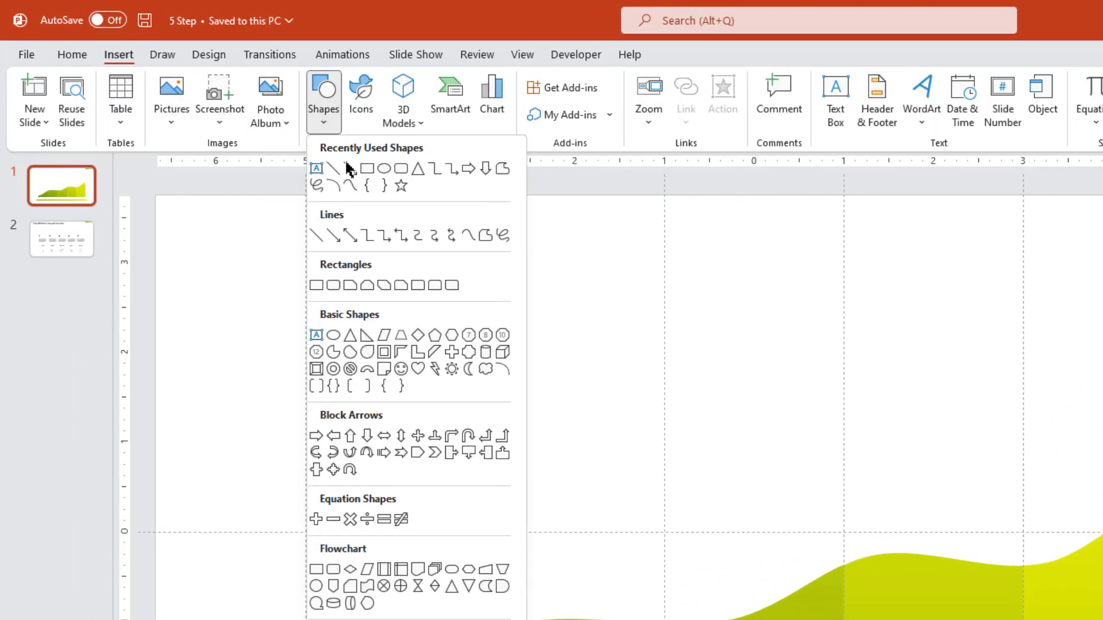
pyautogui.click(385, 169)
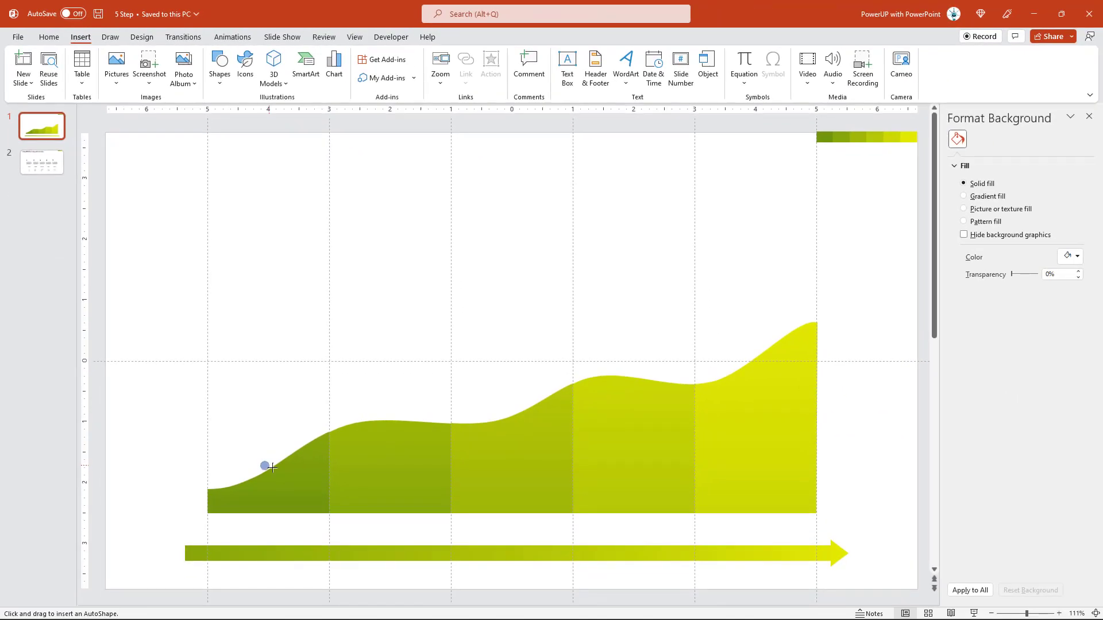
pyautogui.moveTo(279, 472); pyautogui.dragTo(278, 479)
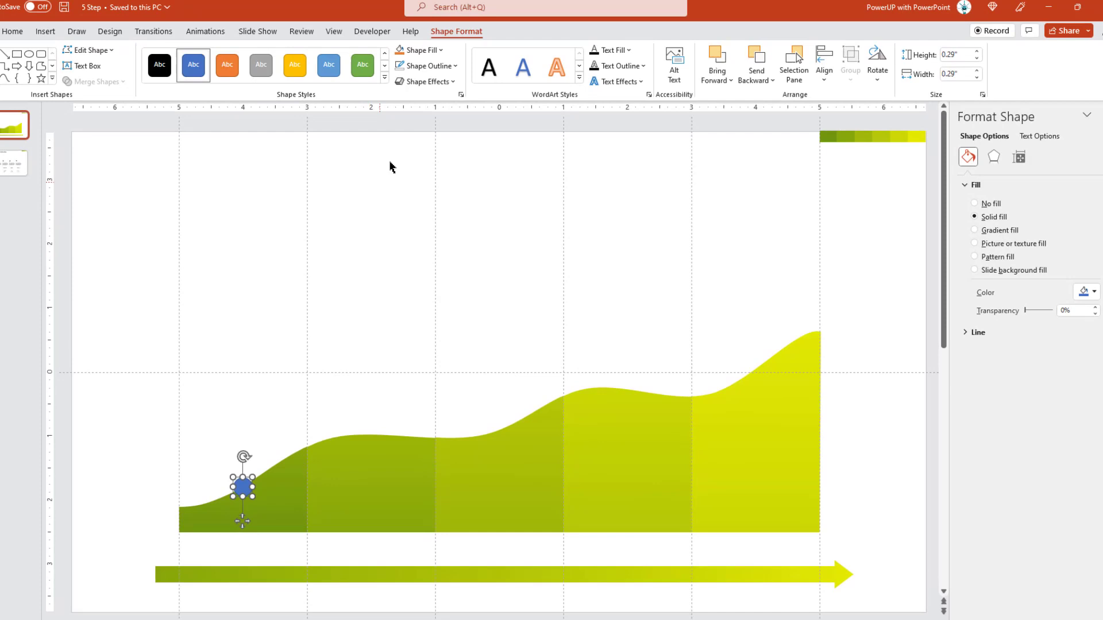
# Step: Fill the circle with green sampled from the first segment and give it a white 2¼ pt outline
pyautogui.click(453, 55)
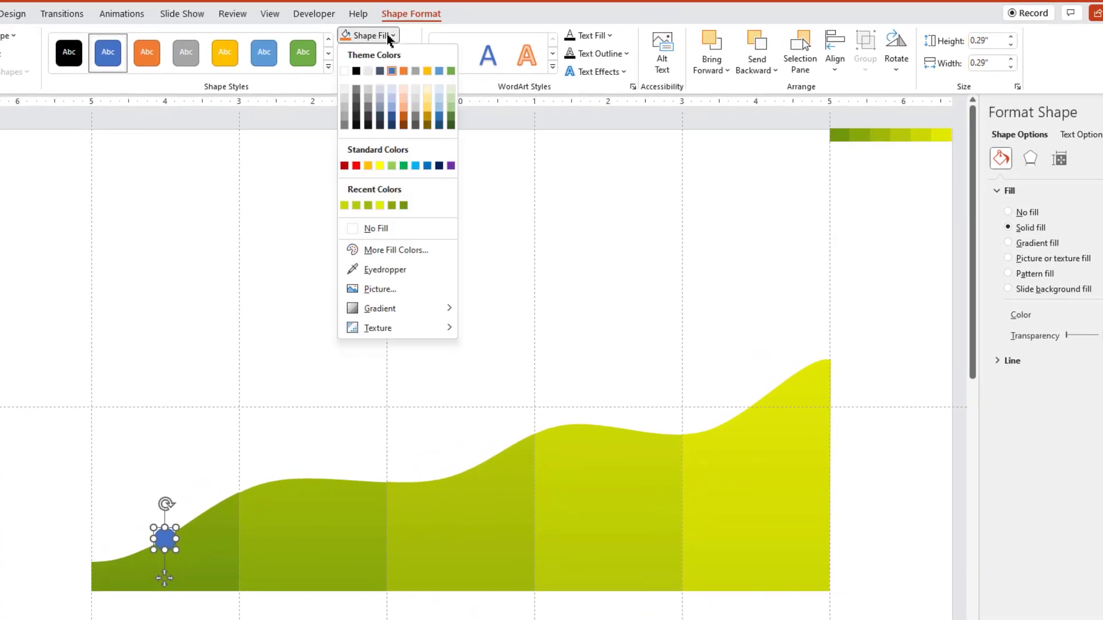
pyautogui.click(362, 269)
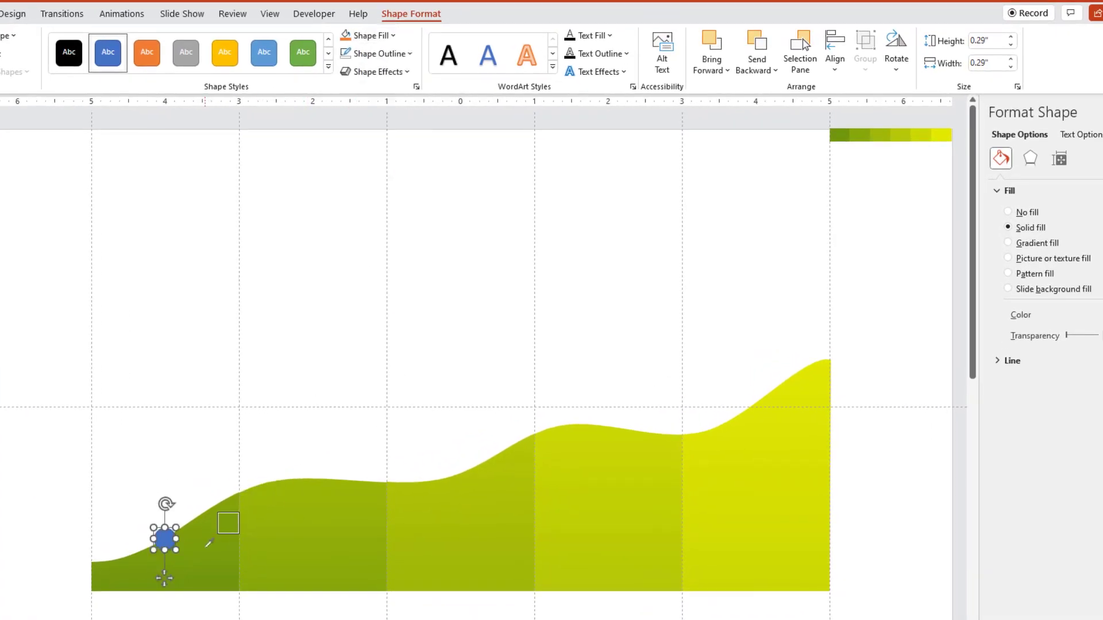
pyautogui.click(385, 55)
pyautogui.click(345, 89)
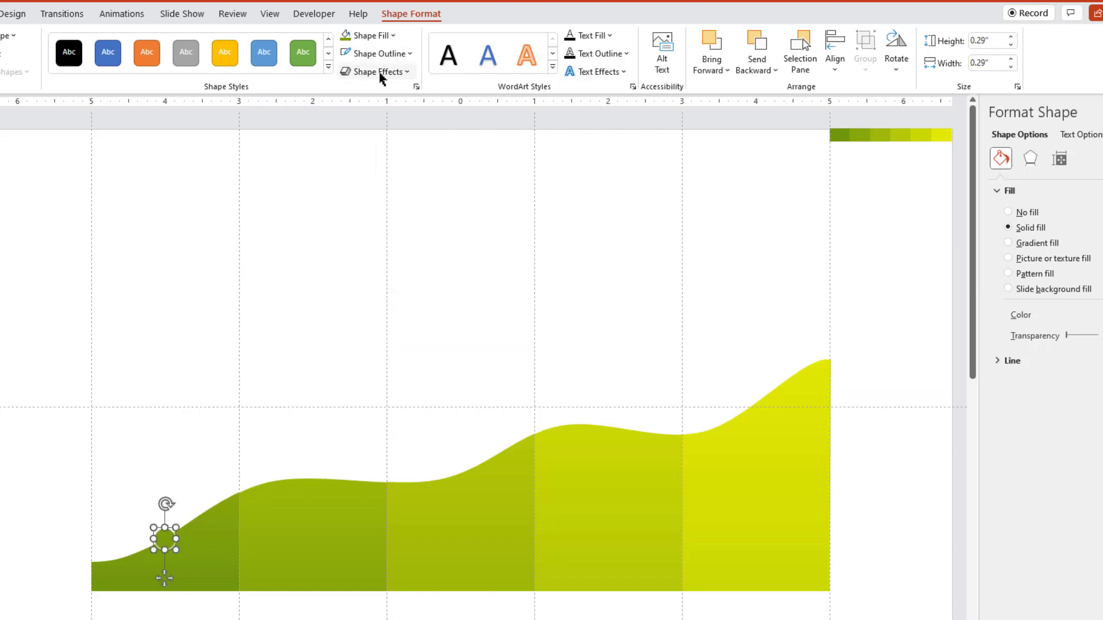
pyautogui.click(389, 53)
pyautogui.moveTo(380, 308)
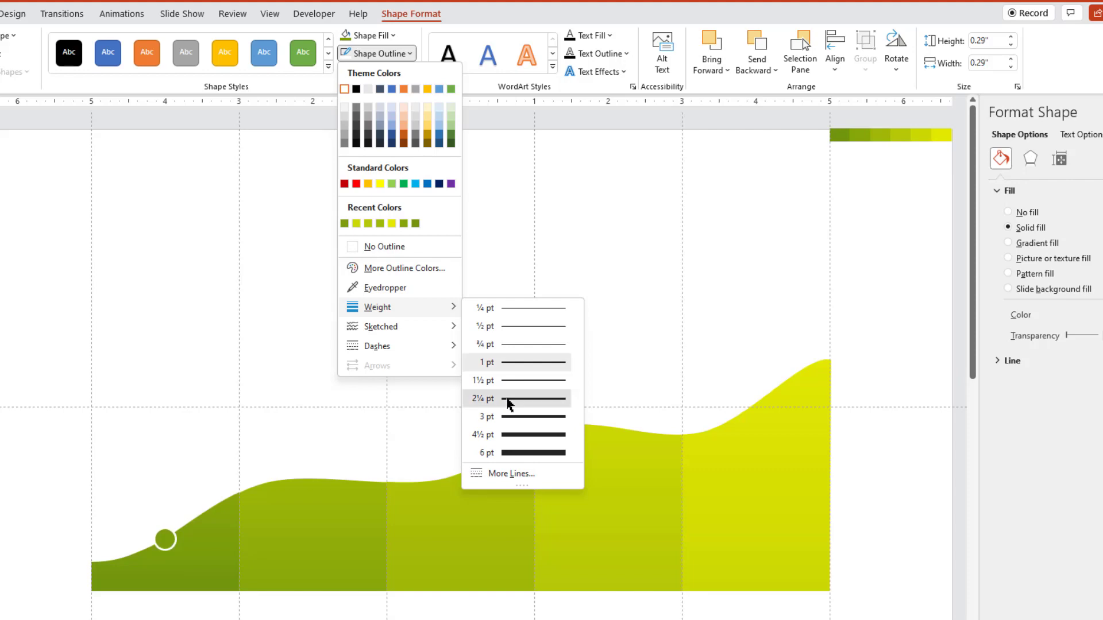
pyautogui.click(508, 400)
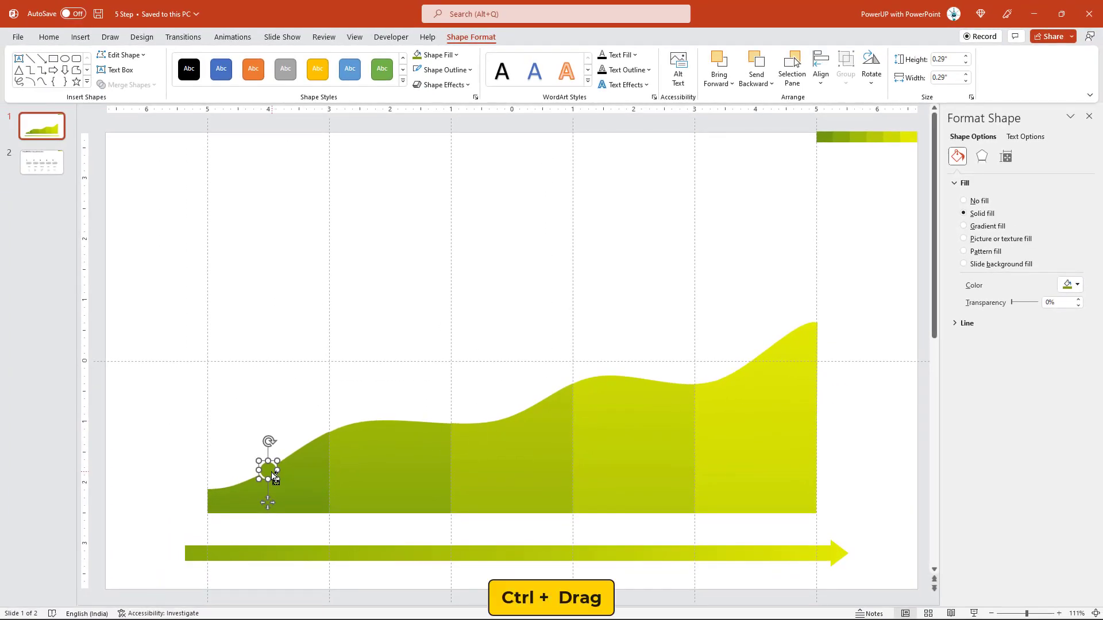
# Step: Copy the circle to the upper edge of the second segment and fill it with color sampled from that segment
pyautogui.moveTo(270, 471); pyautogui.dragTo(397, 423)
pyautogui.moveTo(396, 426); pyautogui.dragTo(396, 426)
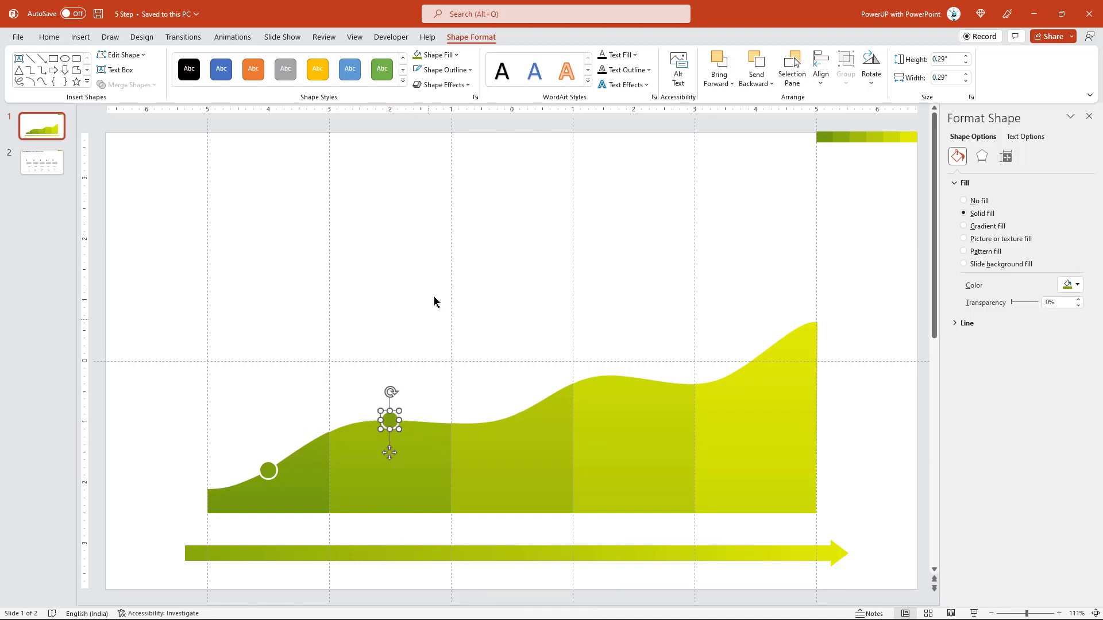
pyautogui.click(456, 55)
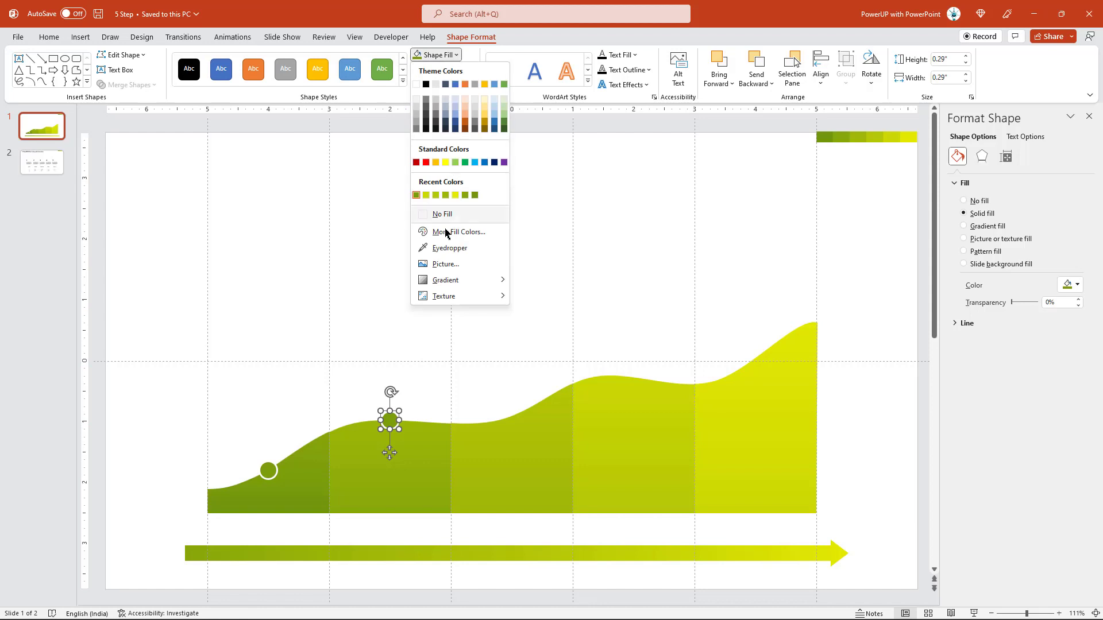
pyautogui.click(436, 249)
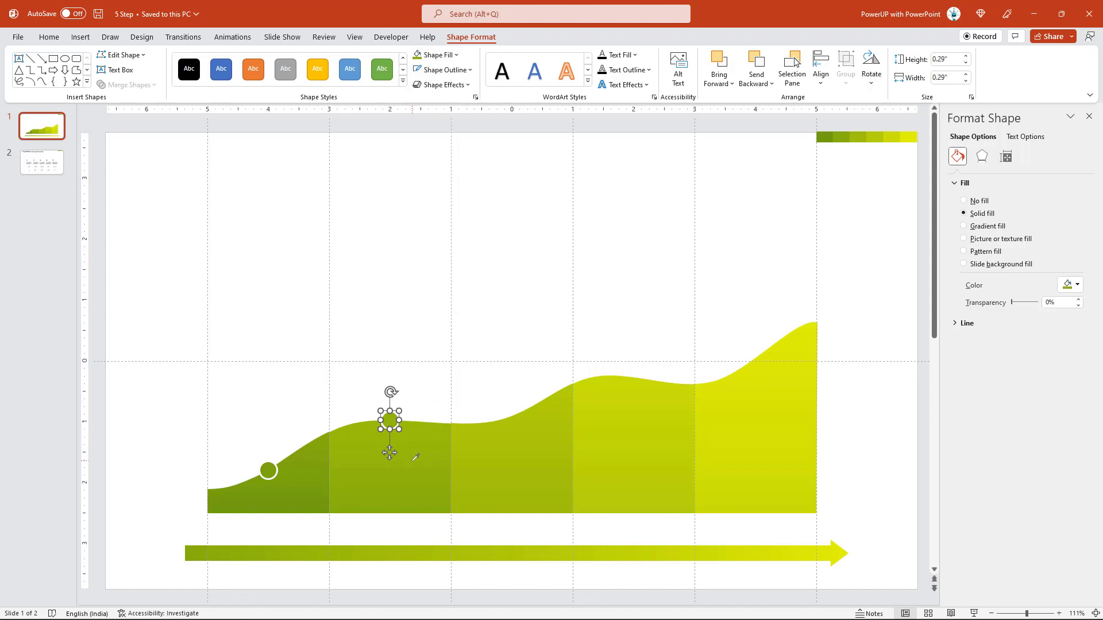
# Step: Copy the circle onto the edges of the third, fourth and fifth segments, filling each with color sampled from its own segment
pyautogui.moveTo(389, 422); pyautogui.dragTo(757, 366)
pyautogui.click(456, 55)
pyautogui.click(439, 248)
pyautogui.click(541, 451)
pyautogui.click(455, 55)
pyautogui.click(442, 247)
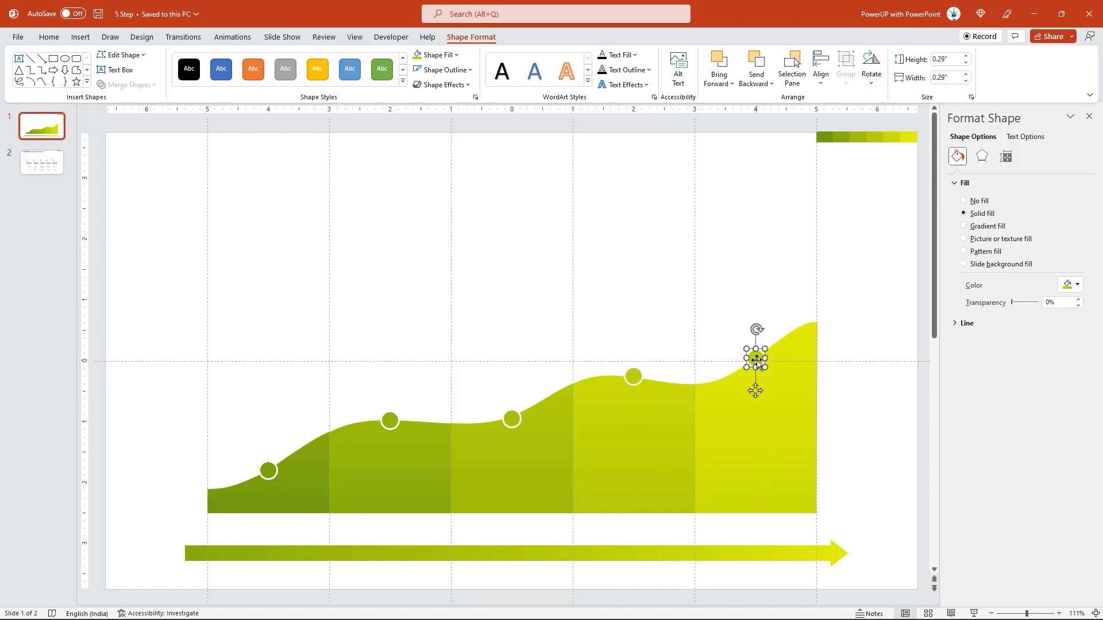
pyautogui.click(455, 56)
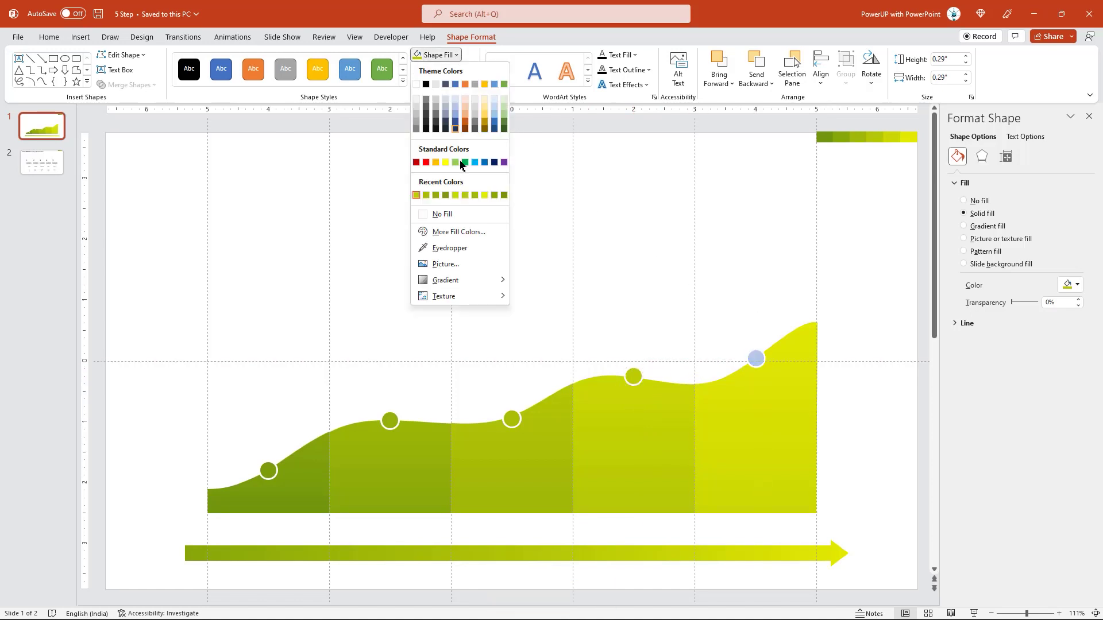
pyautogui.click(443, 247)
pyautogui.click(752, 435)
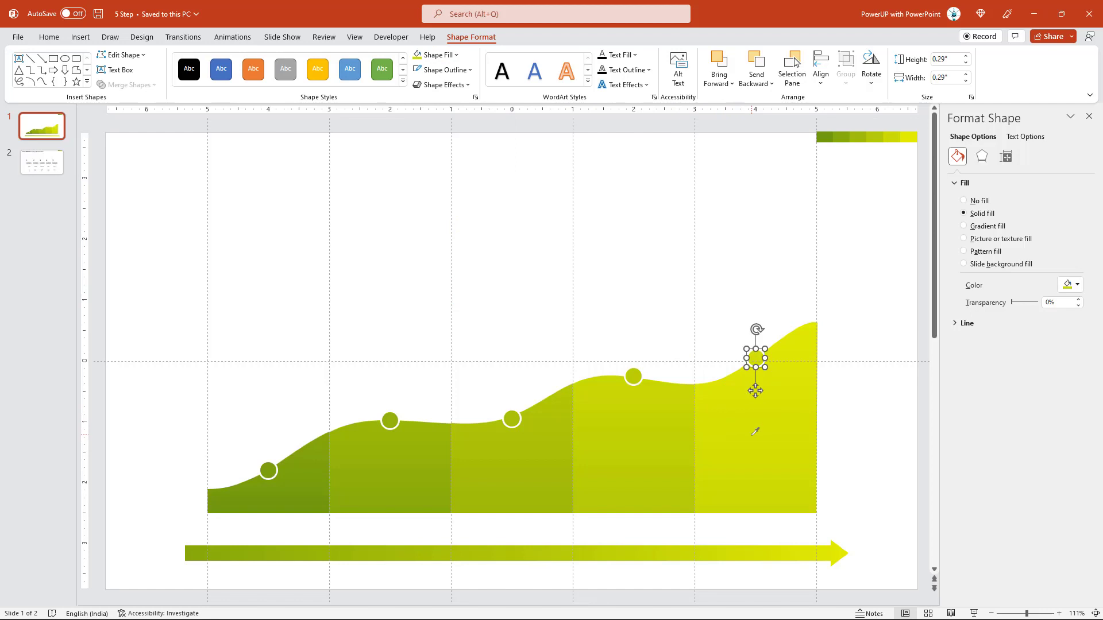
pyautogui.click(847, 441)
# Step: Change the slide background to a solid dark gray from the theme's black shades
pyautogui.rightClick(854, 437)
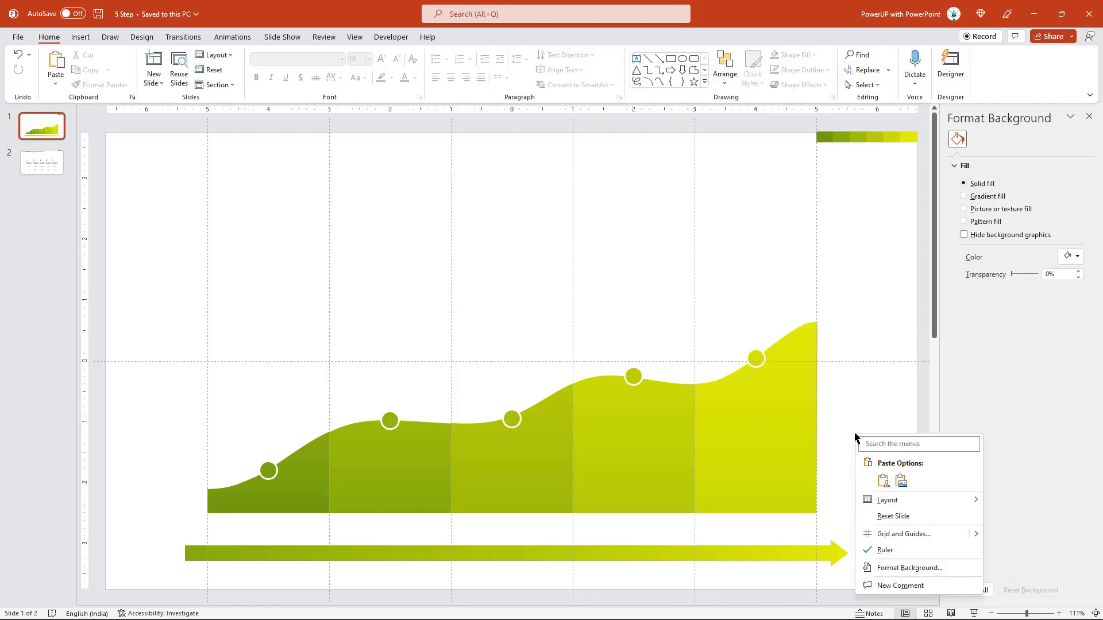
pyautogui.click(898, 568)
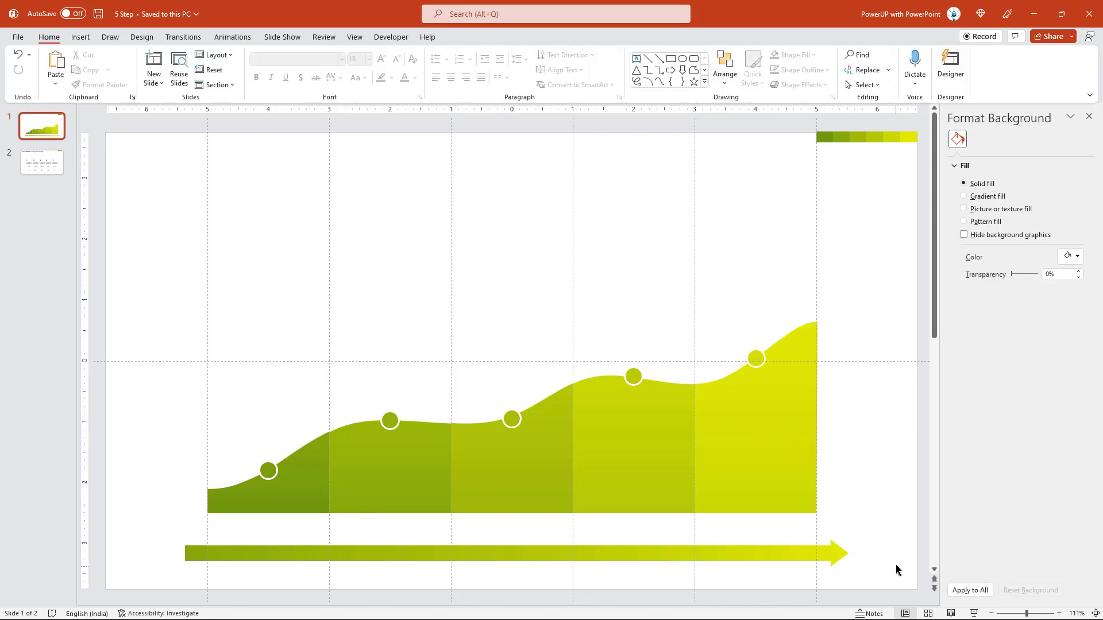
pyautogui.click(1072, 257)
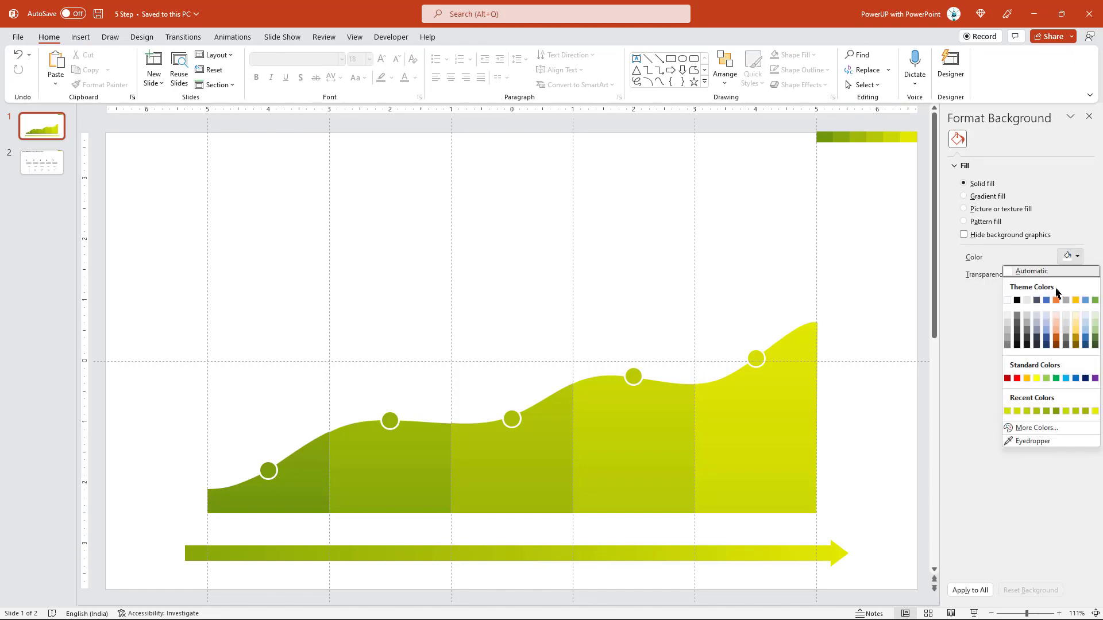
pyautogui.click(1017, 331)
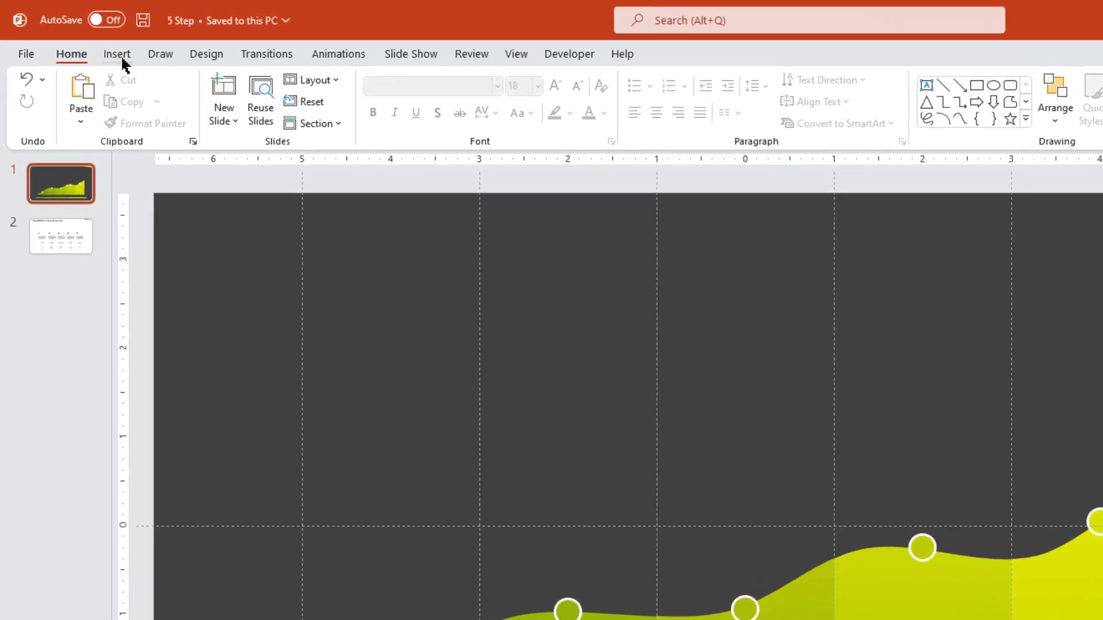
# Step: Draw a vertical line about 1.14" tall upward from the first circle marker
pyautogui.click(80, 36)
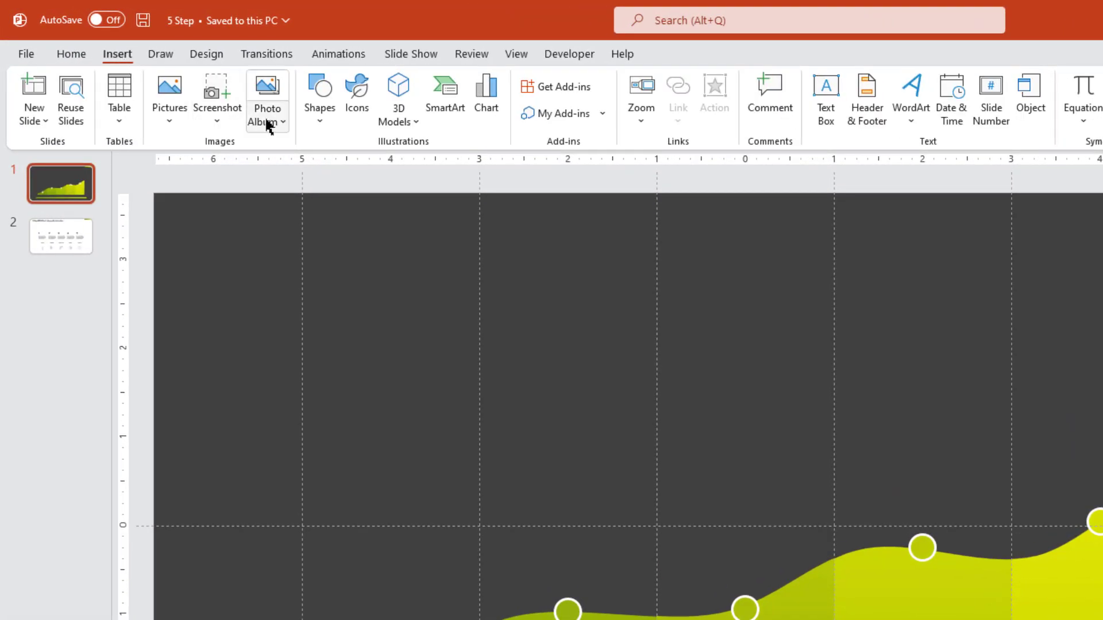
pyautogui.click(317, 124)
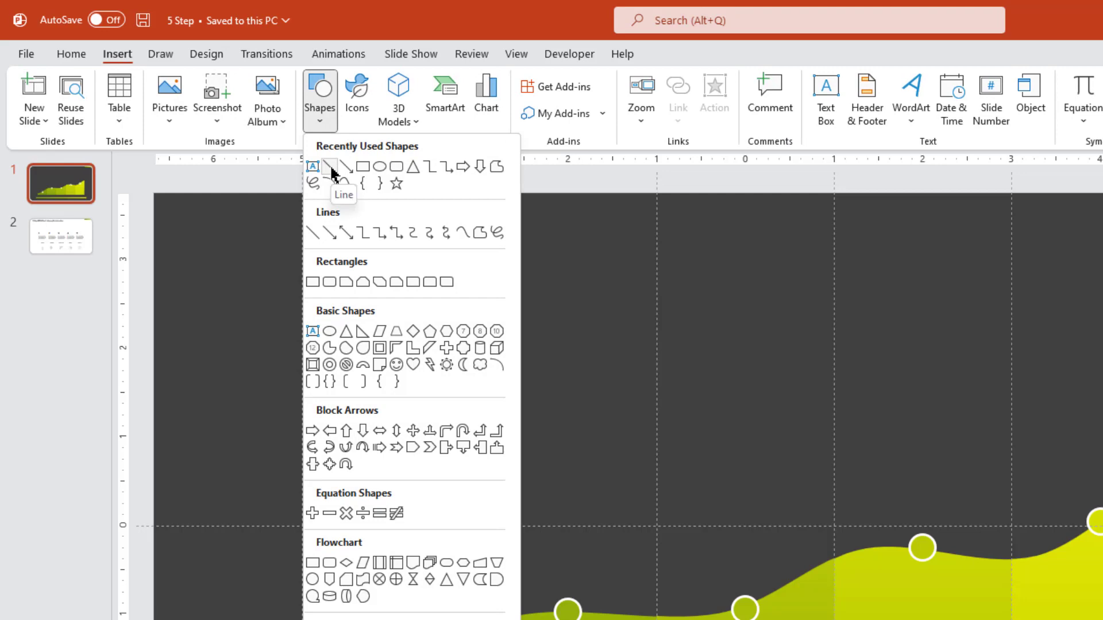
pyautogui.click(328, 168)
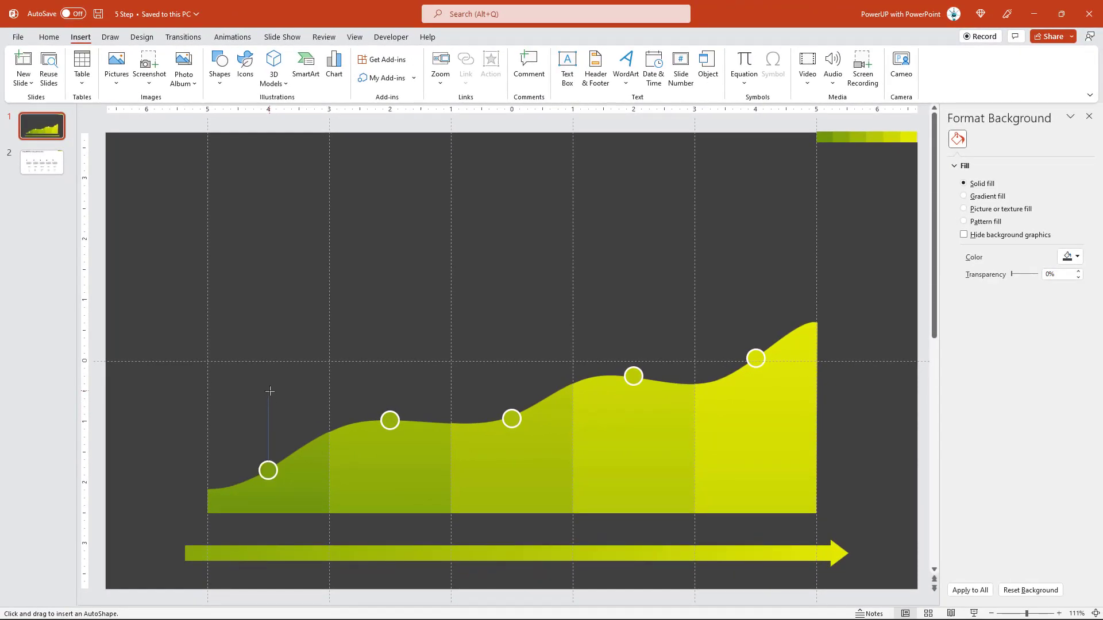
pyautogui.moveTo(270, 392); pyautogui.dragTo(269, 392)
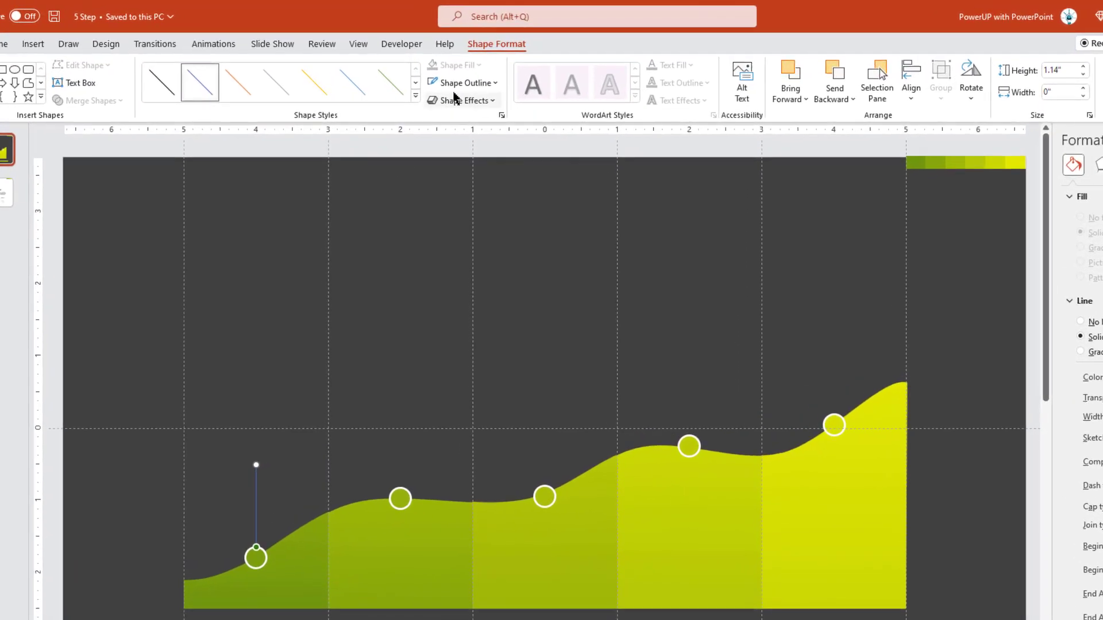
# Step: Give the line a white outline with a 1½ pt weight
pyautogui.click(437, 74)
pyautogui.click(432, 114)
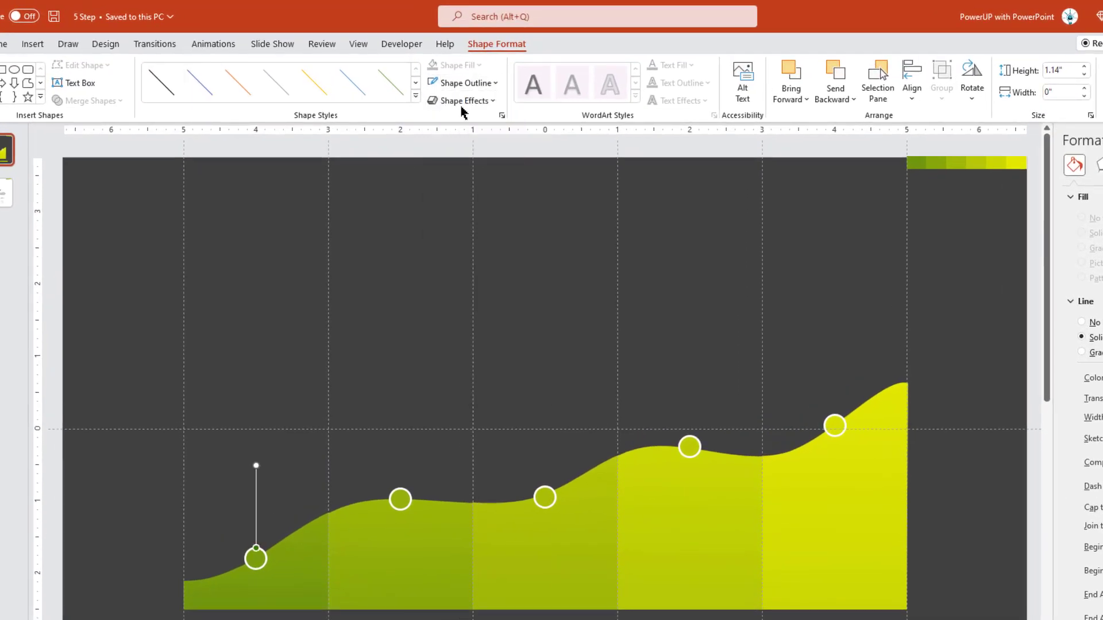
pyautogui.click(470, 85)
pyautogui.moveTo(482, 331)
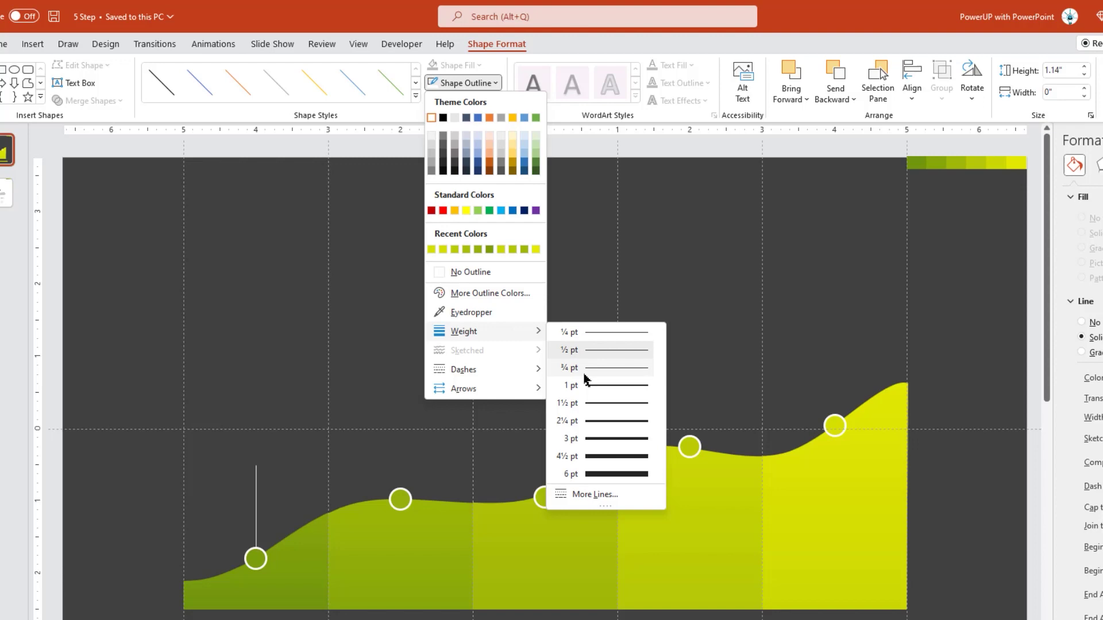
pyautogui.click(586, 405)
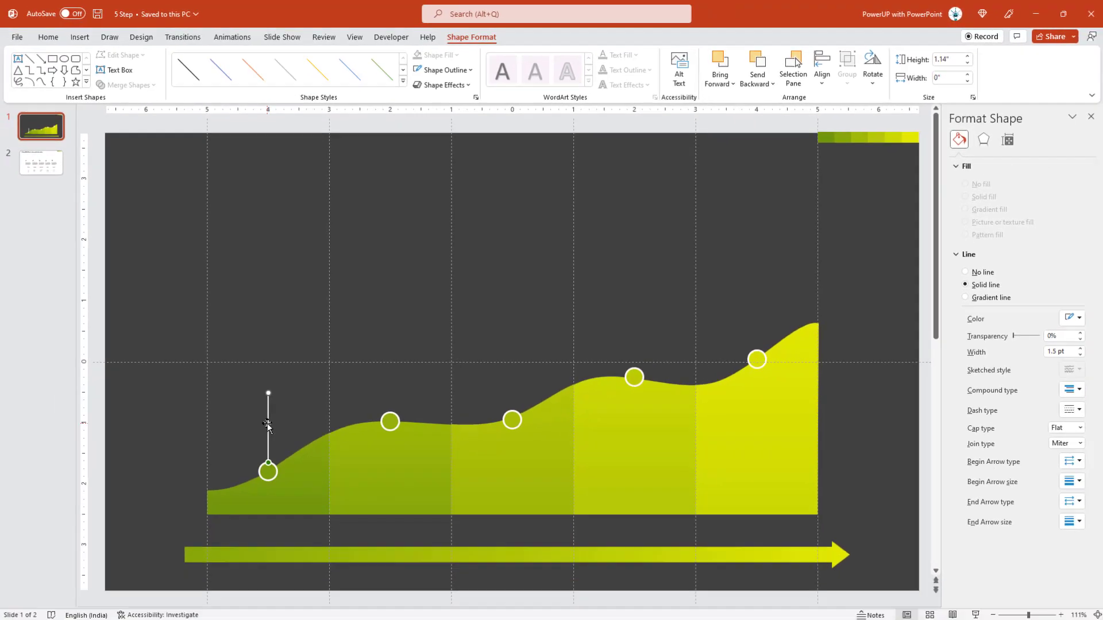
# Step: Copy the white line above the second, third, fourth and fifth circle markers
pyautogui.rightClick(260, 483)
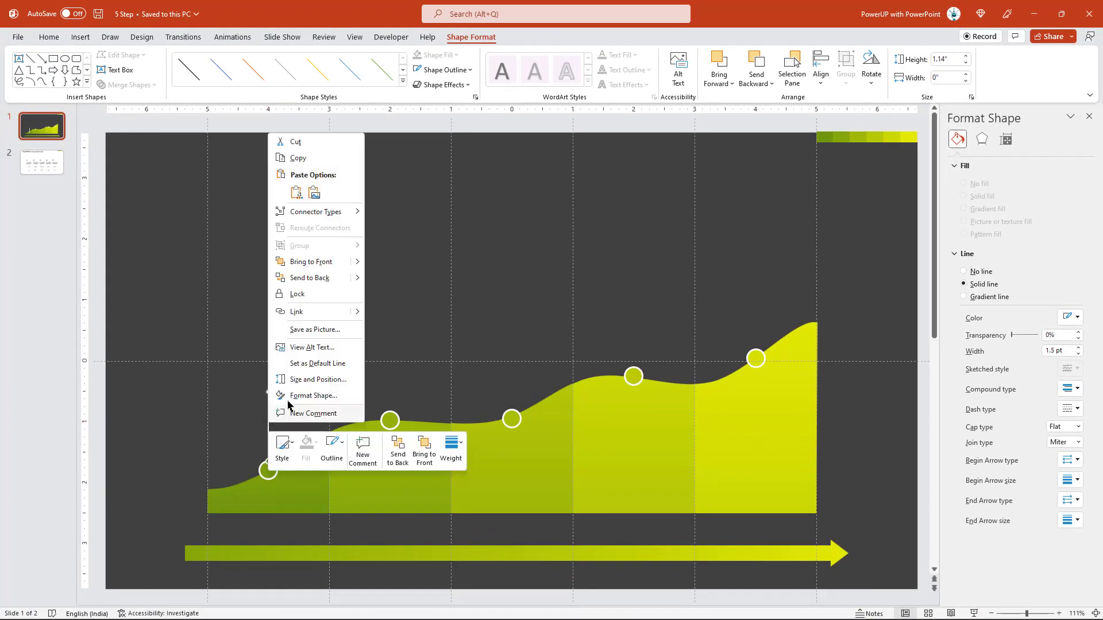
pyautogui.press('Escape')
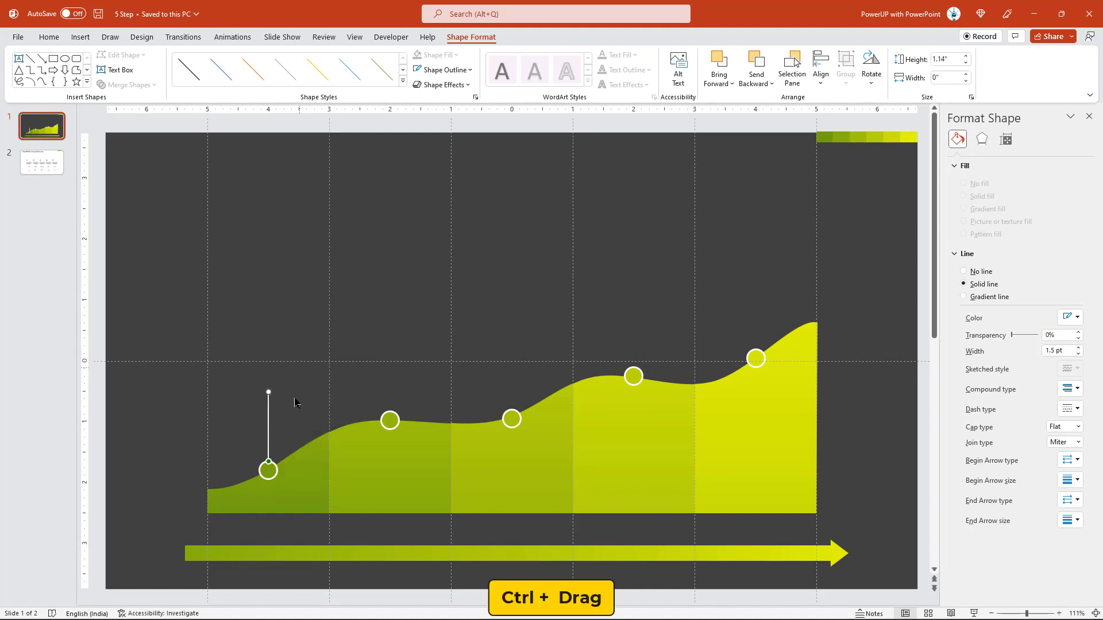
pyautogui.moveTo(272, 431); pyautogui.dragTo(513, 383)
pyautogui.moveTo(512, 379); pyautogui.dragTo(632, 341)
pyautogui.moveTo(755, 327); pyautogui.dragTo(754, 323)
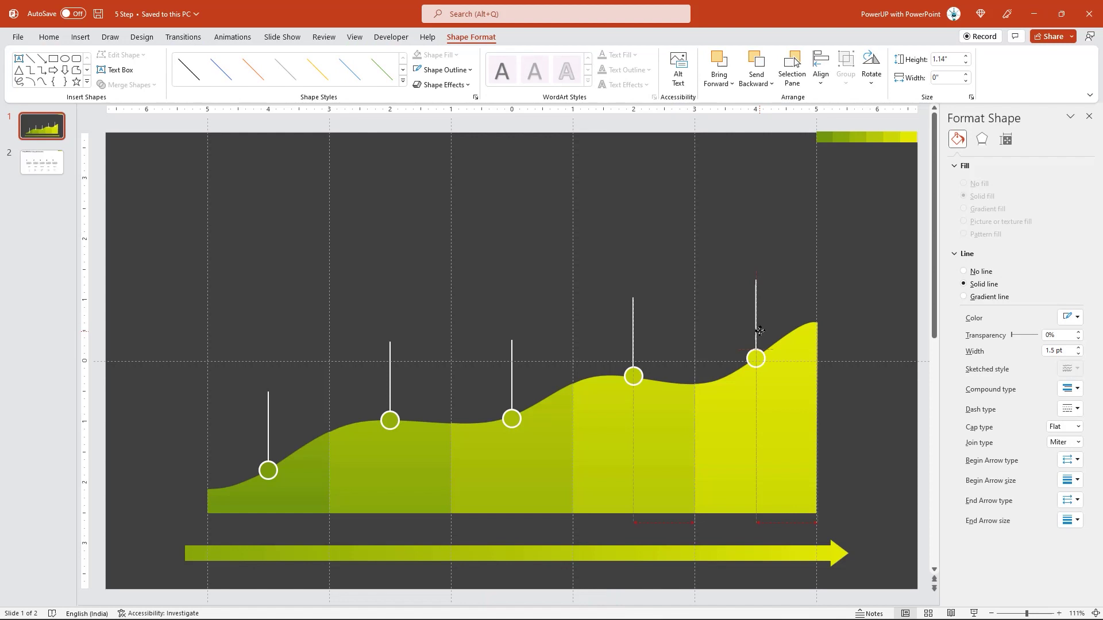
pyautogui.click(555, 368)
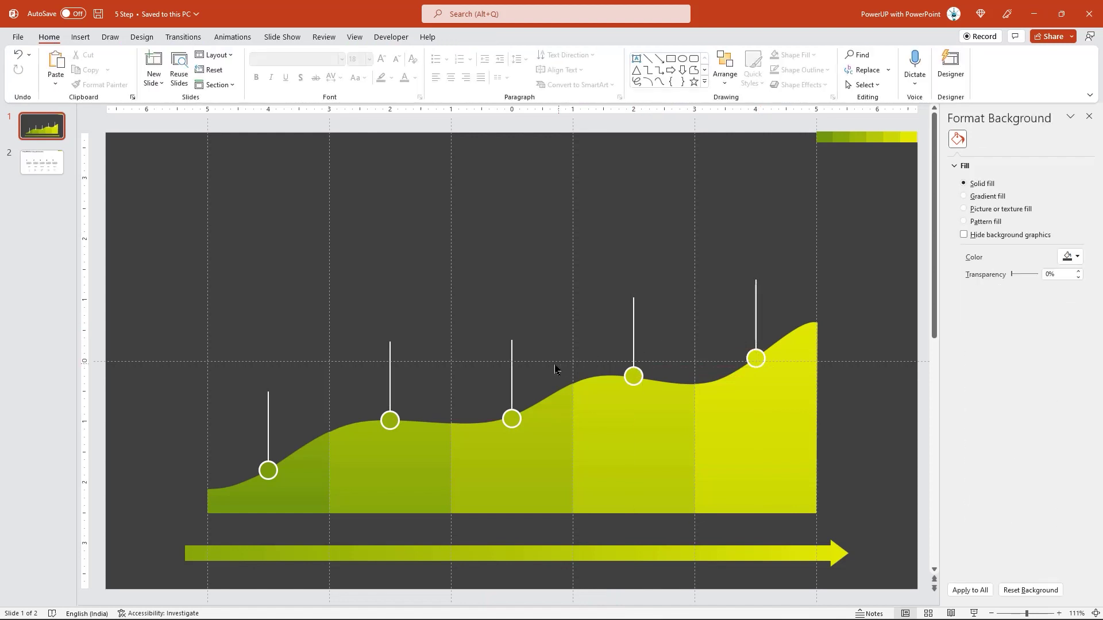
# Step: Apply the first reflection variation to all five wave segments with a distance of 2 pt
pyautogui.click(313, 501)
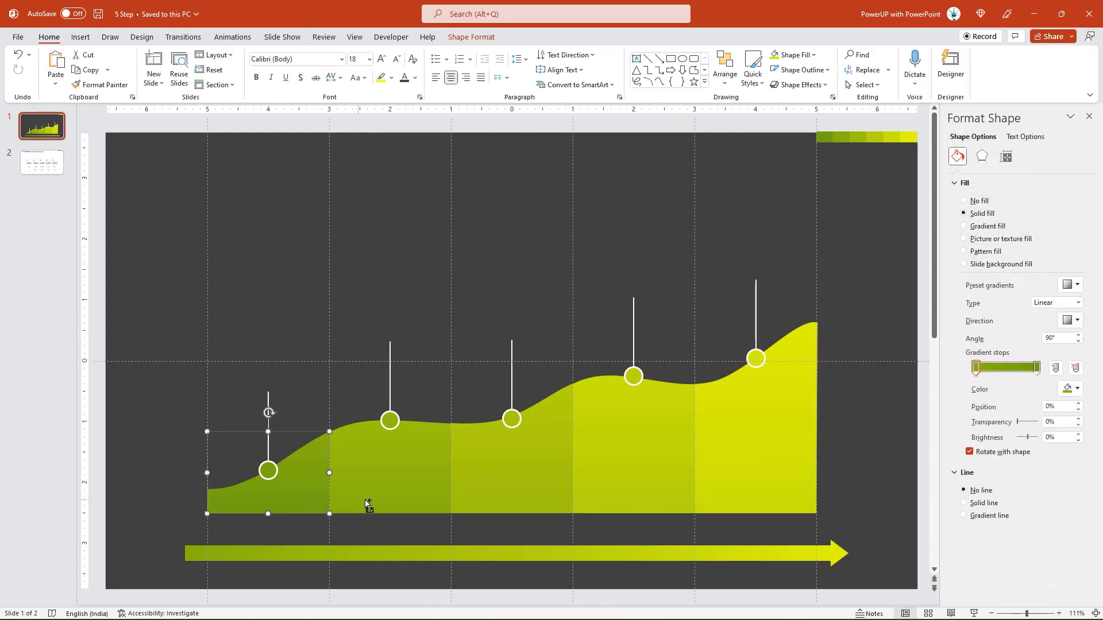
pyautogui.keyDown('shift'); pyautogui.click(397, 495); pyautogui.keyUp('shift')
pyautogui.keyDown('shift'); pyautogui.click(514, 494); pyautogui.keyUp('shift')
pyautogui.keyDown('shift'); pyautogui.click(626, 488); pyautogui.keyUp('shift')
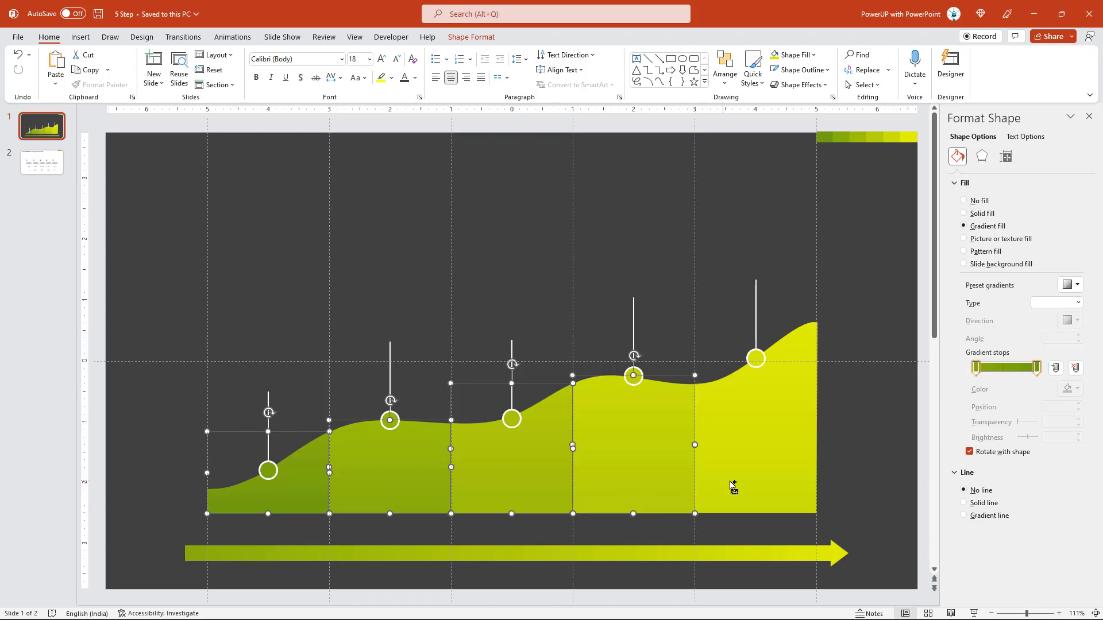
pyautogui.keyDown('shift'); pyautogui.click(743, 482); pyautogui.keyUp('shift')
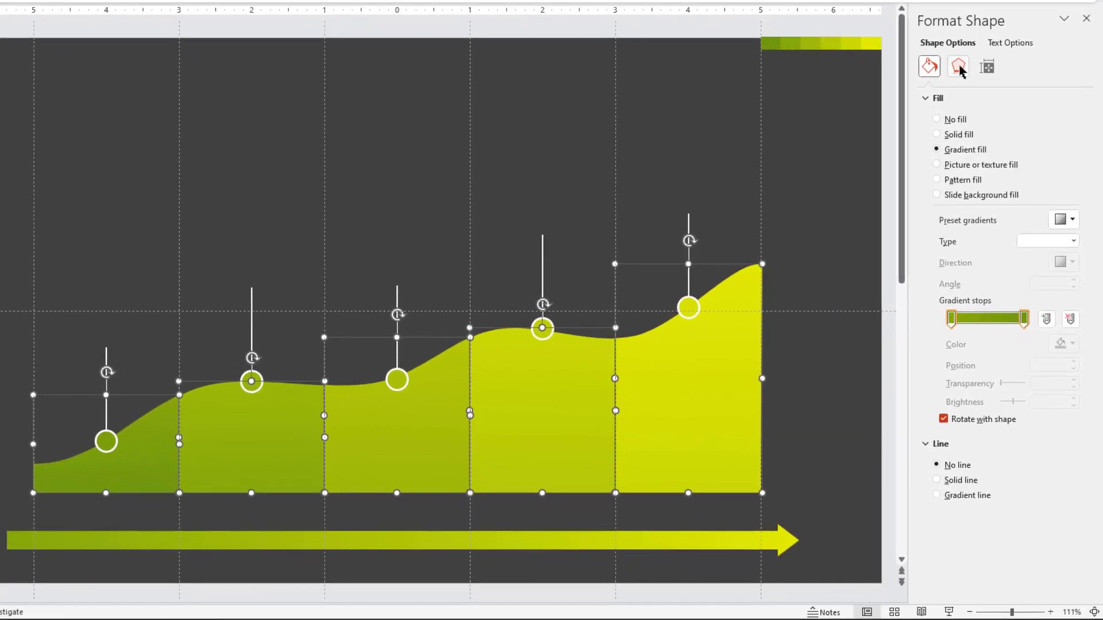
pyautogui.click(981, 154)
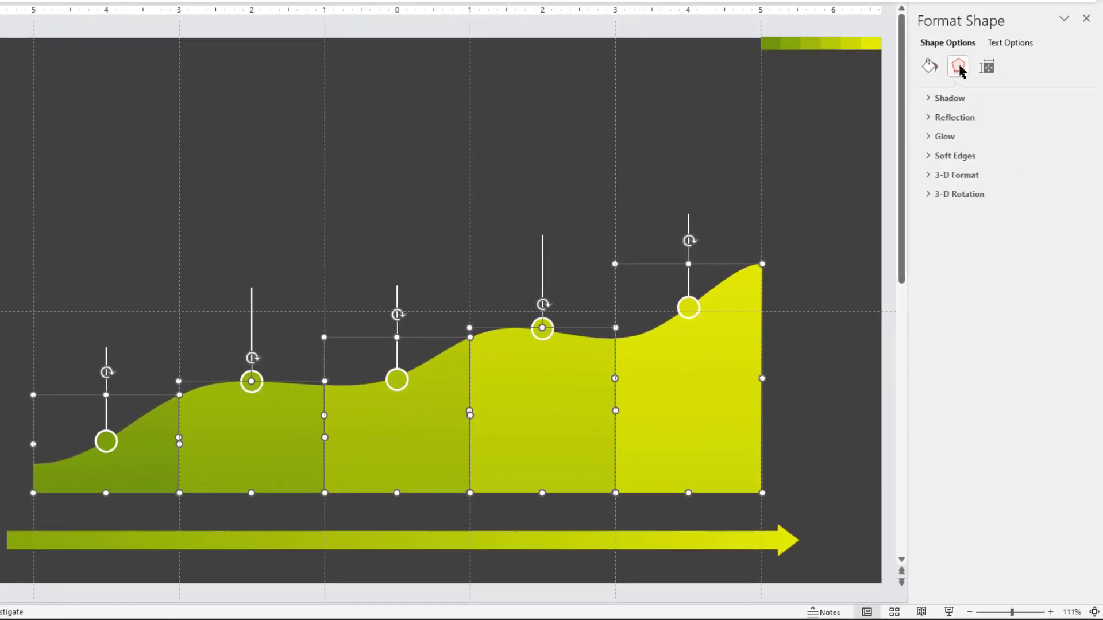
pyautogui.click(926, 117)
pyautogui.click(1065, 138)
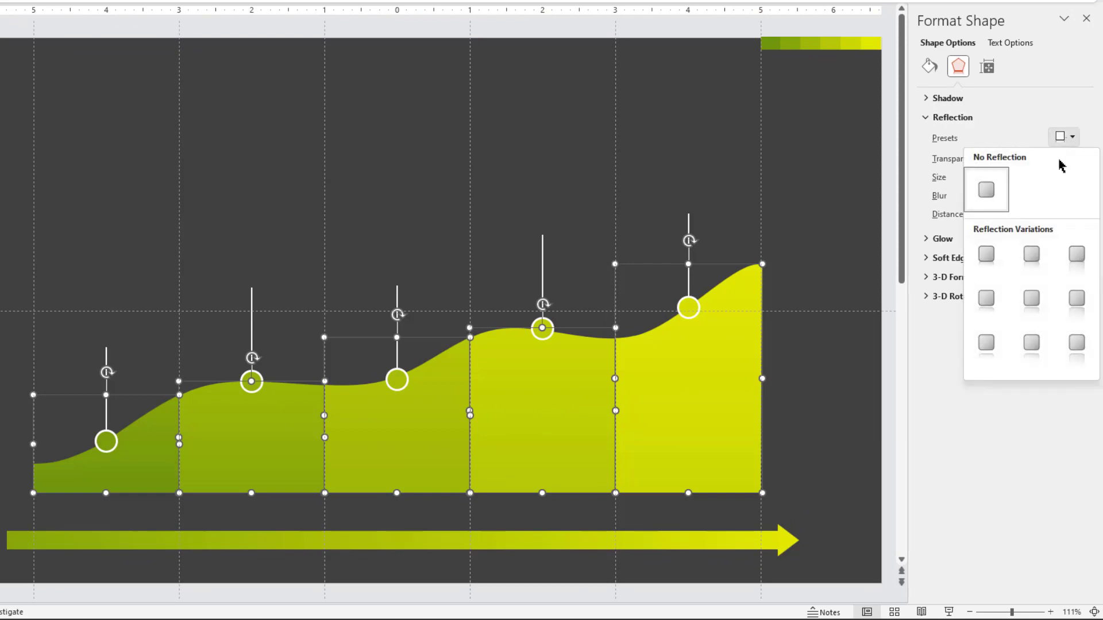
pyautogui.click(997, 255)
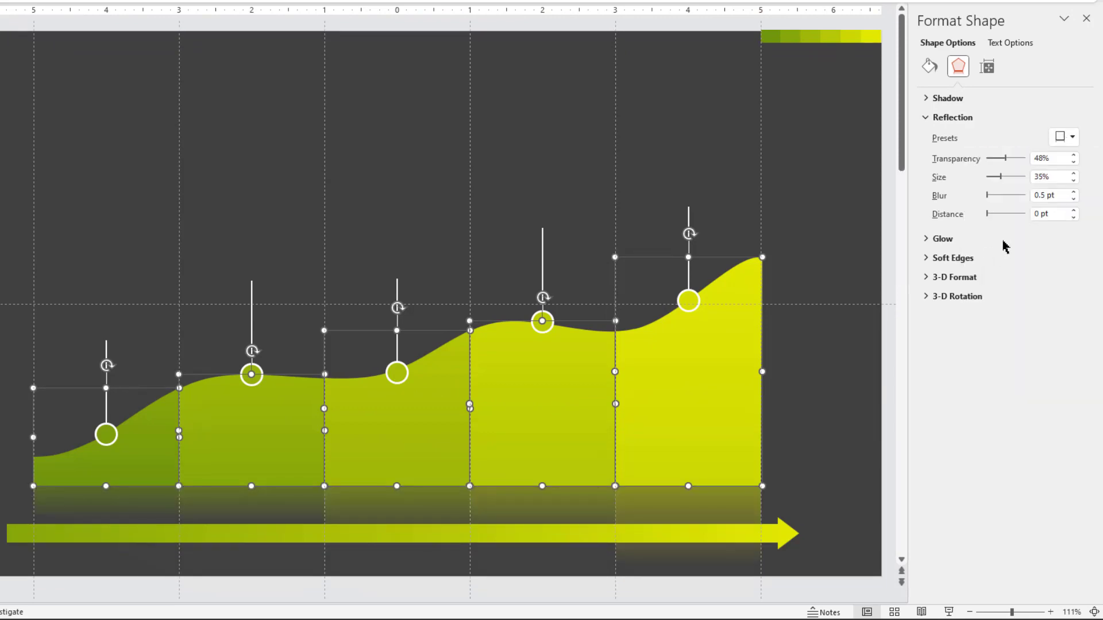
pyautogui.click(1073, 211)
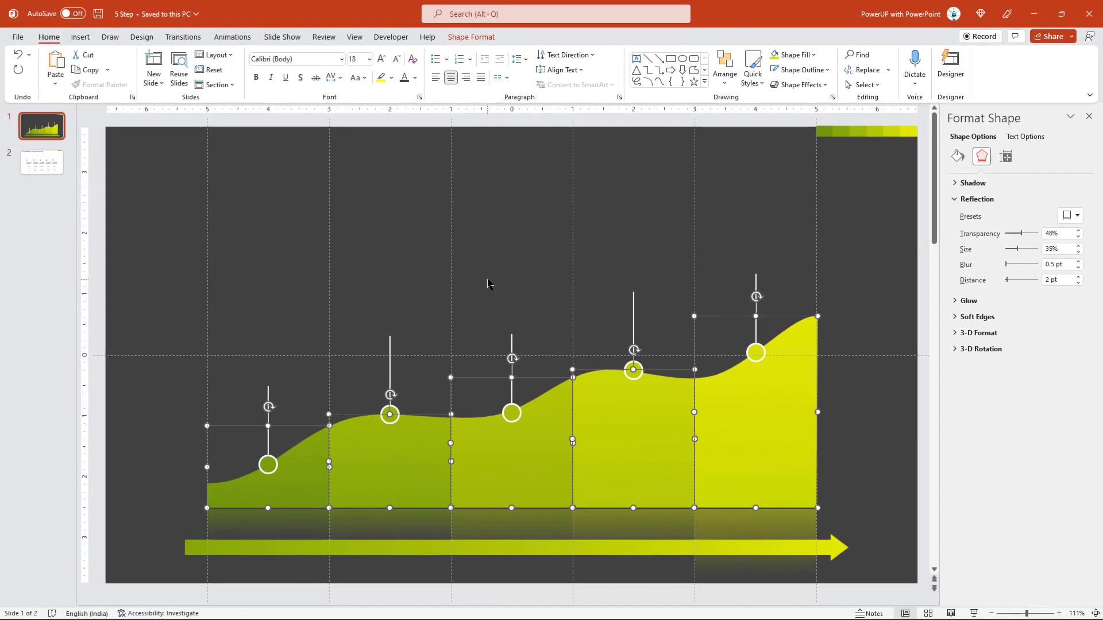
pyautogui.click(362, 224)
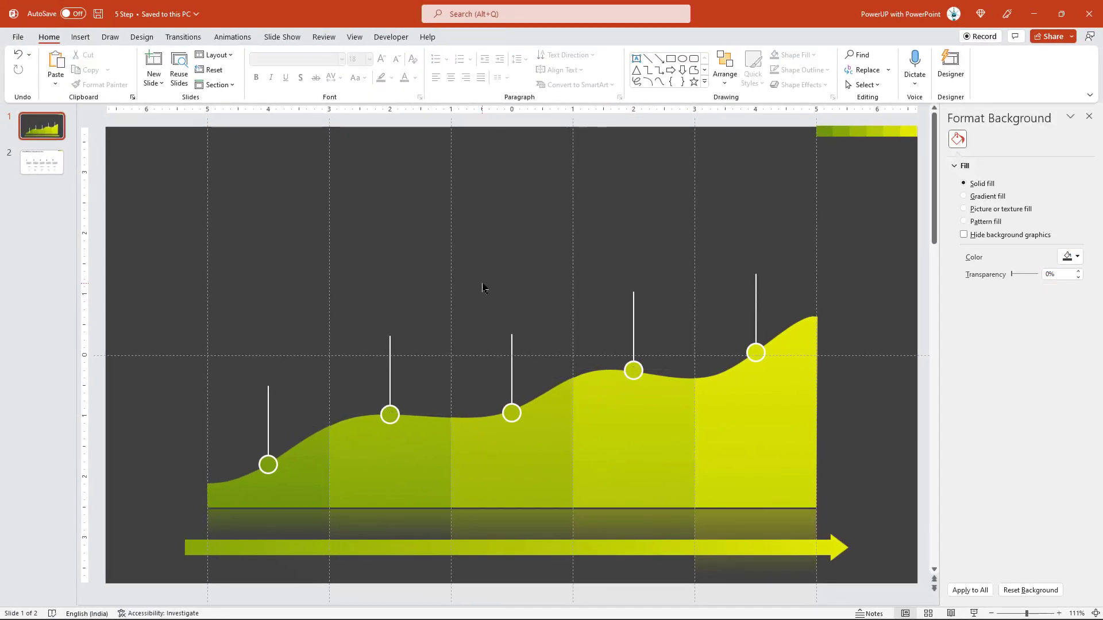
# Step: Copy the CAPITAL, GROWING, MARKETING, MODEL and BUSINESS labels from slide 2 onto the arrow on slide 1
pyautogui.click(55, 174)
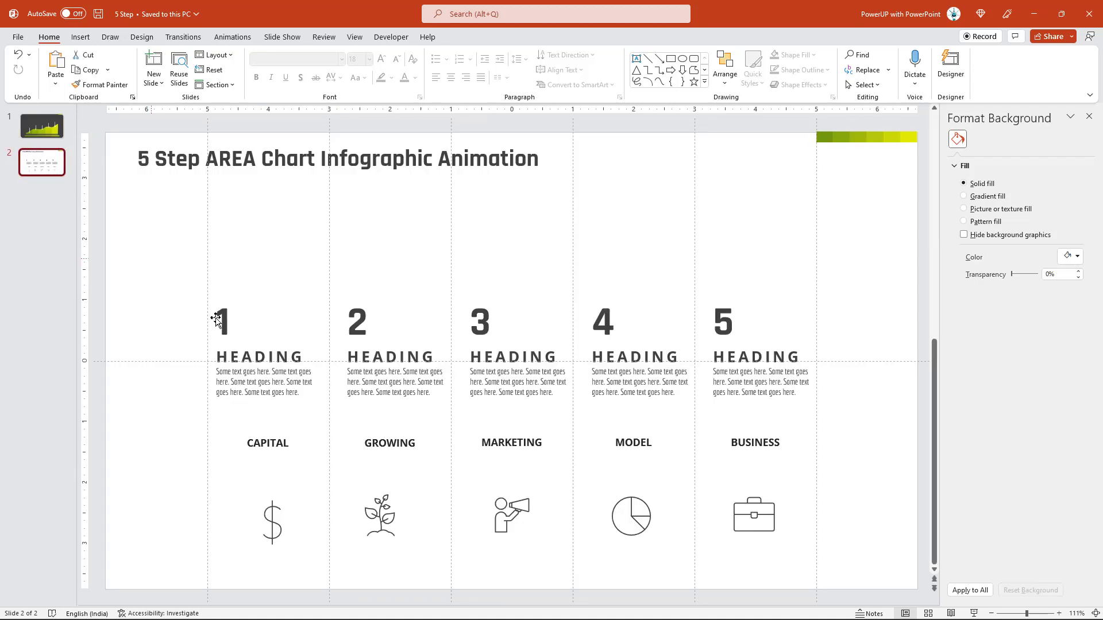
pyautogui.moveTo(225, 418); pyautogui.dragTo(829, 470)
pyautogui.hotkey('ctrl', 'c')
pyautogui.press('pageup')
pyautogui.hotkey('ctrl', 'v')
pyautogui.moveTo(500, 451); pyautogui.dragTo(490, 554)
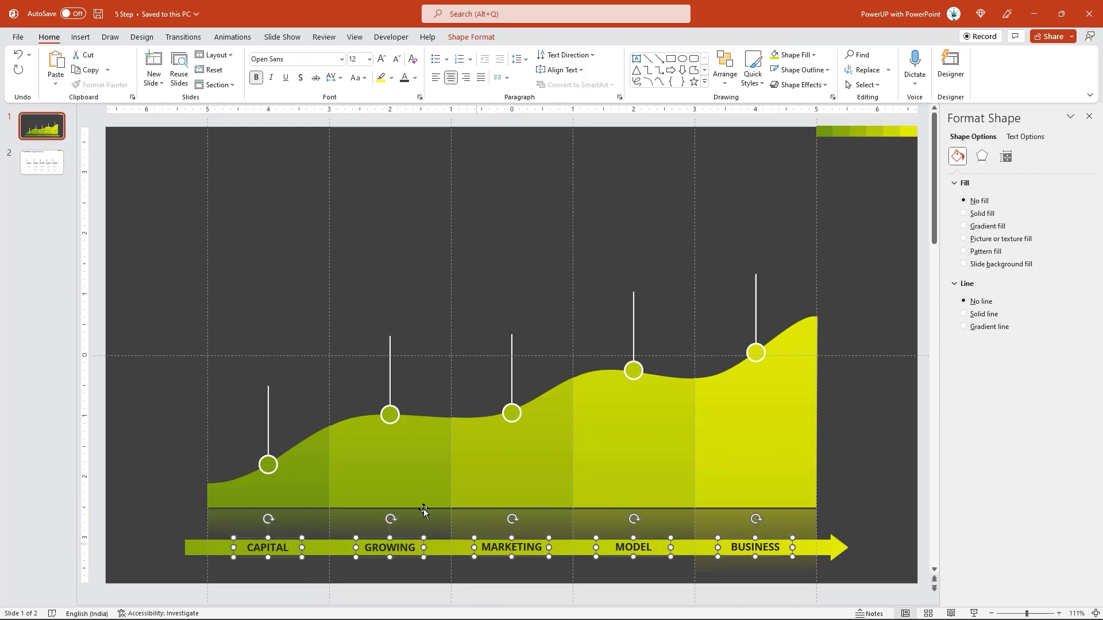
pyautogui.click(103, 198)
# Step: Copy the five numbered heading text blocks from slide 2 to slide 1 above the wave and color their text white
pyautogui.press('pagedown')
pyautogui.click(268, 402)
pyautogui.keyDown('shift'); pyautogui.click(390, 384); pyautogui.keyUp('shift')
pyautogui.keyDown('shift'); pyautogui.click(513, 385); pyautogui.keyUp('shift')
pyautogui.keyDown('shift'); pyautogui.click(635, 385); pyautogui.keyUp('shift')
pyautogui.keyDown('shift'); pyautogui.click(722, 374); pyautogui.keyUp('shift')
pyautogui.hotkey('ctrl', 'c')
pyautogui.press('pageup')
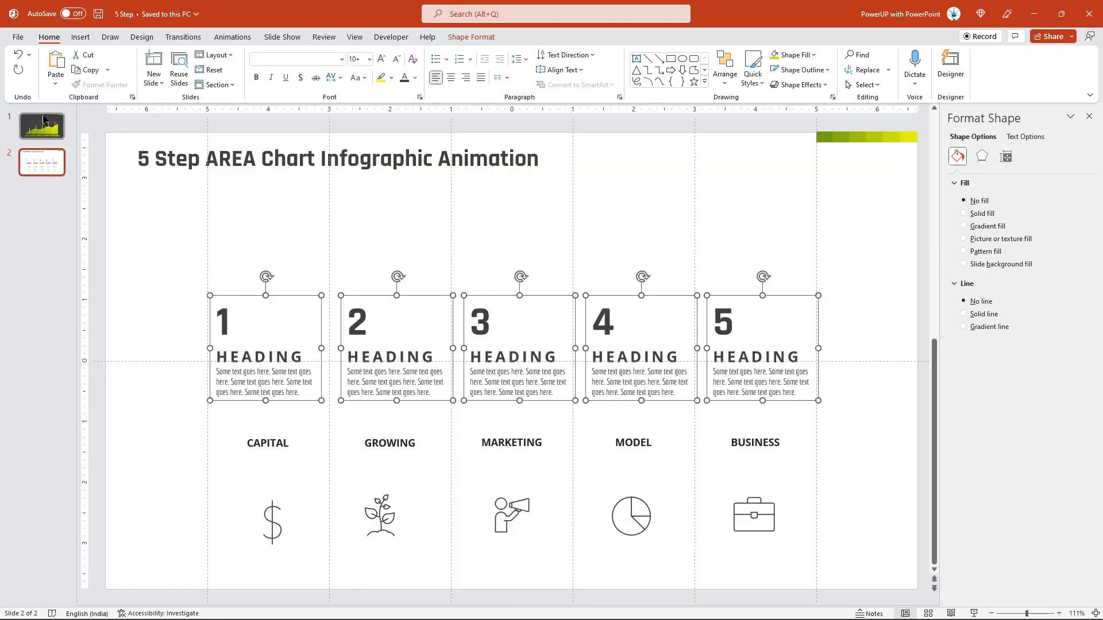
pyautogui.hotkey('ctrl', 'v')
pyautogui.moveTo(431, 266); pyautogui.dragTo(432, 216)
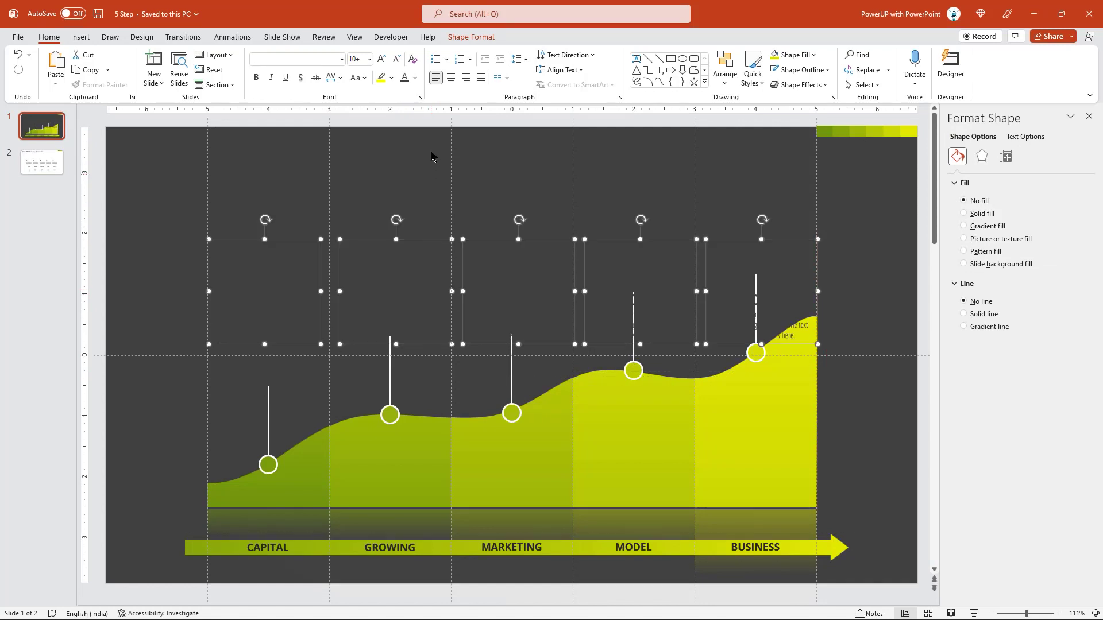
pyautogui.click(416, 78)
pyautogui.click(403, 121)
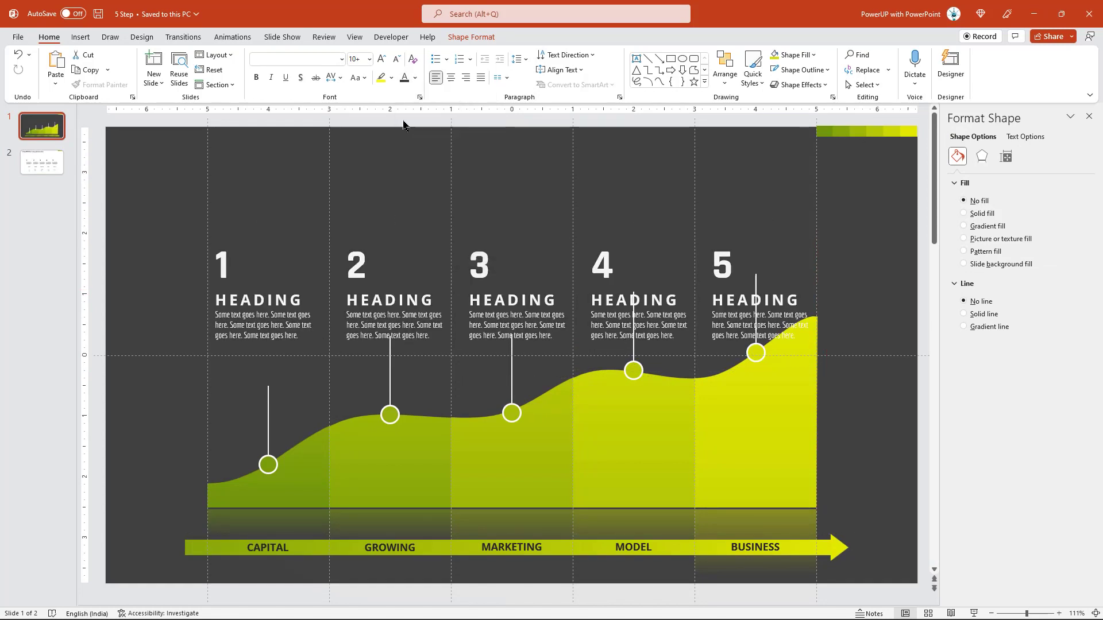
# Step: Move each of the five numbered text blocks to sit just above its own marker line
pyautogui.click(279, 370)
pyautogui.moveTo(290, 336); pyautogui.dragTo(293, 371)
pyautogui.click(390, 322)
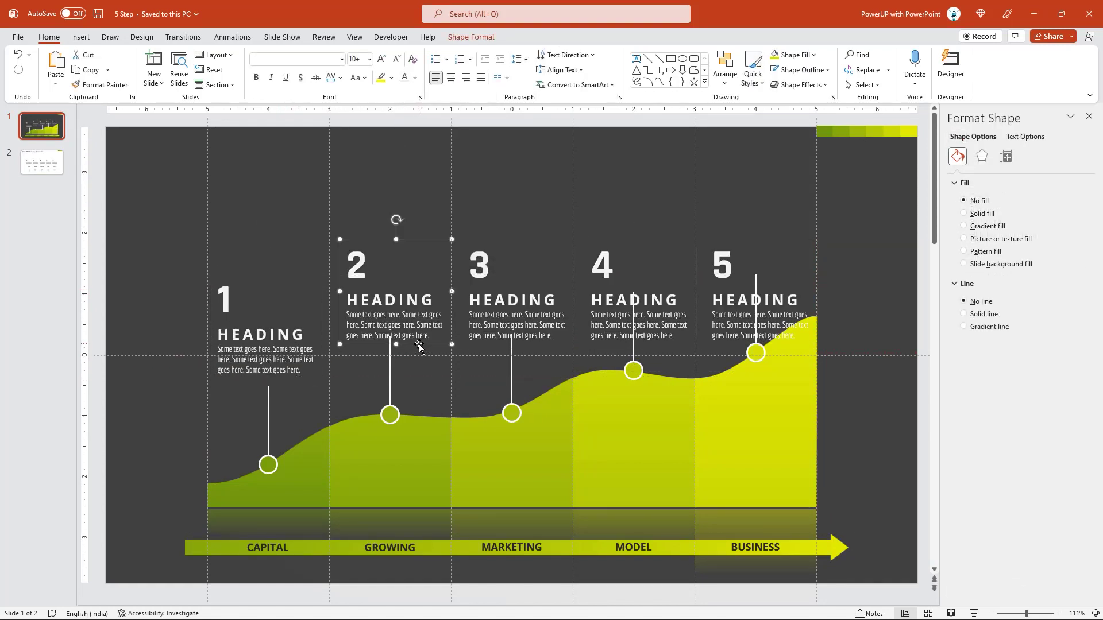
pyautogui.moveTo(390, 322); pyautogui.dragTo(387, 310)
pyautogui.moveTo(553, 343); pyautogui.dragTo(549, 326)
pyautogui.moveTo(632, 325); pyautogui.dragTo(632, 270)
pyautogui.click(758, 325)
pyautogui.moveTo(758, 325); pyautogui.dragTo(758, 253)
# Step: Copy the dollar, plant, megaphone, pie chart and briefcase icons from slide 2 onto the five wave segments of slide 1
pyautogui.click(111, 206)
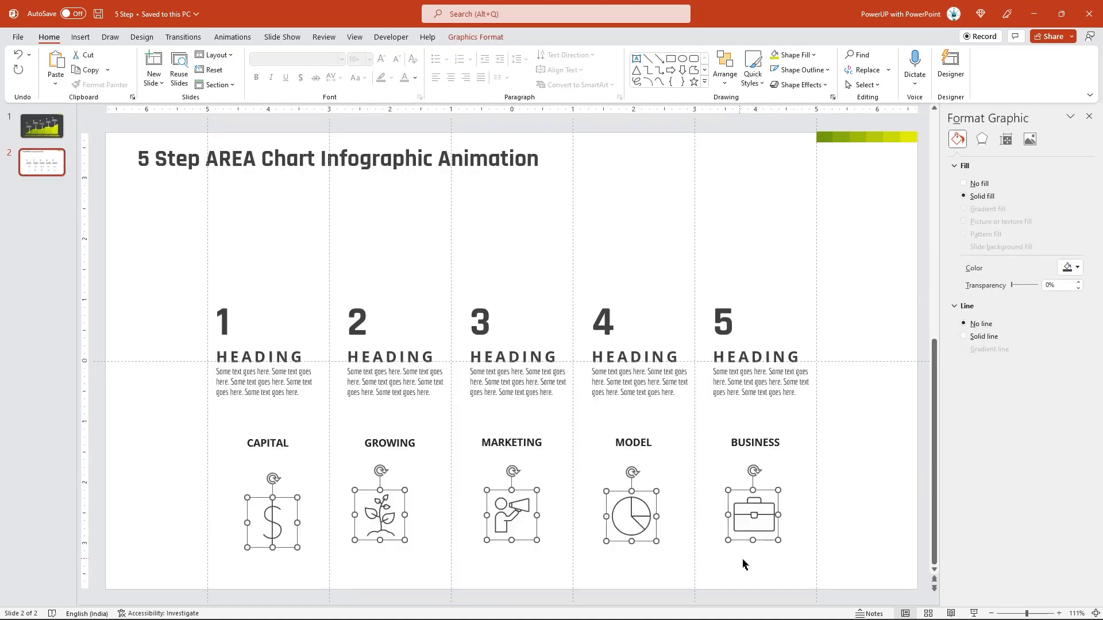
pyautogui.press('pageup')
pyautogui.hotkey('ctrl', 'v')
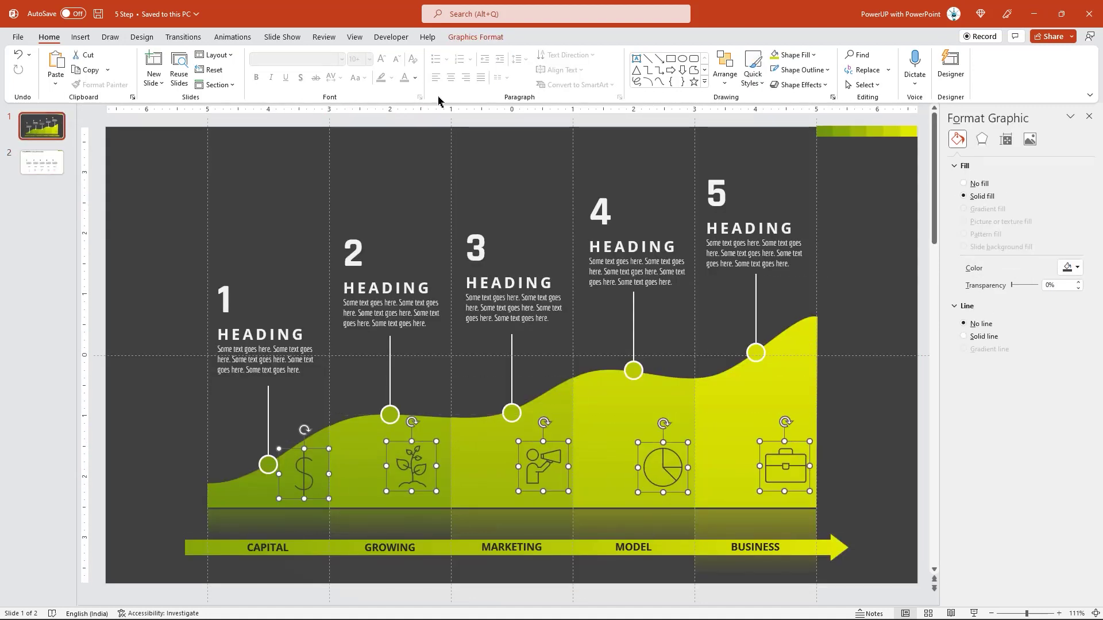
pyautogui.click(476, 37)
pyautogui.click(375, 55)
pyautogui.click(348, 81)
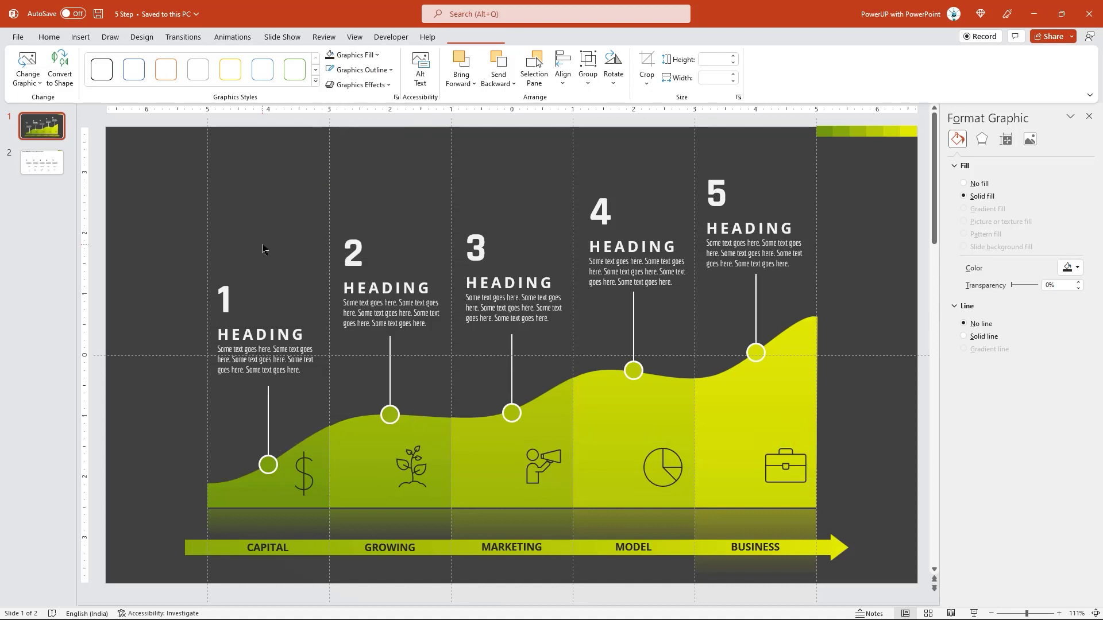
pyautogui.click(266, 247)
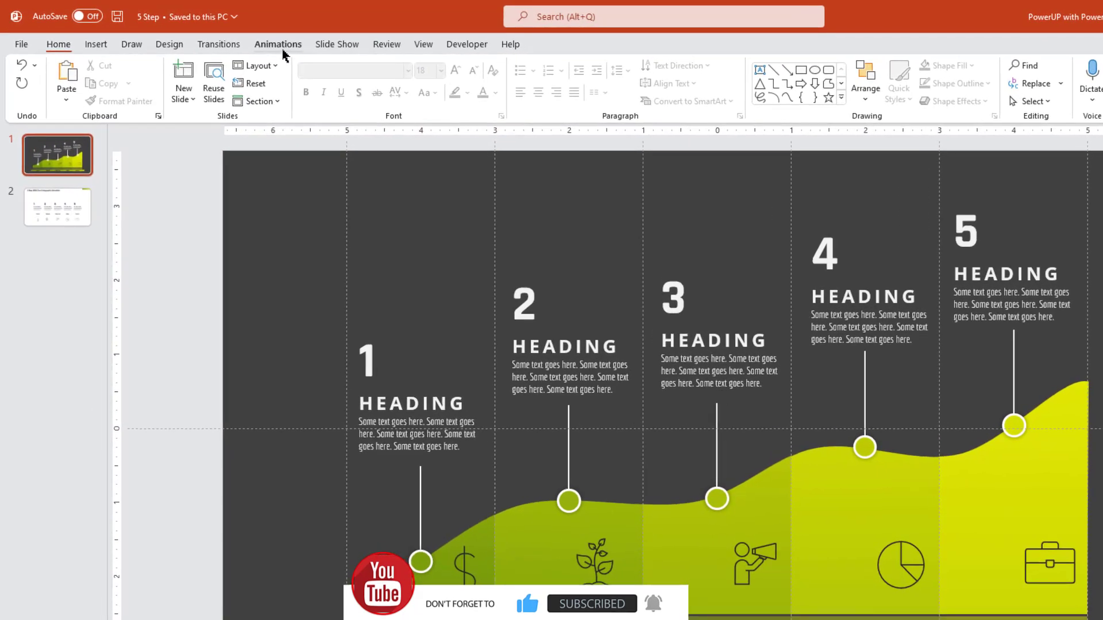
# Step: Show the Animation Pane and widen it
pyautogui.click(232, 36)
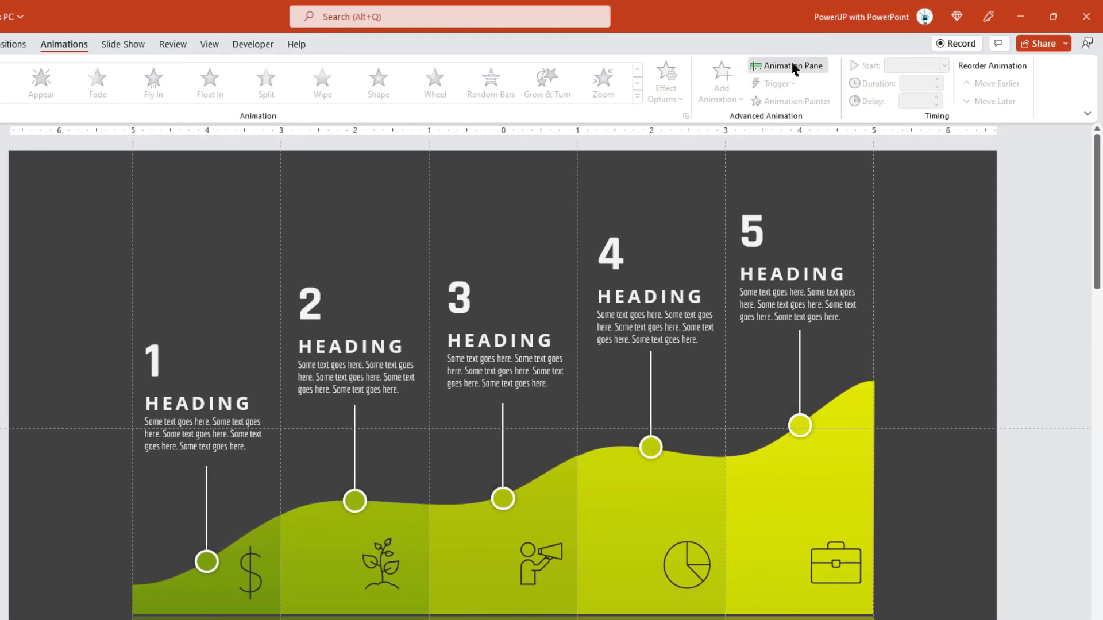
pyautogui.click(1002, 65)
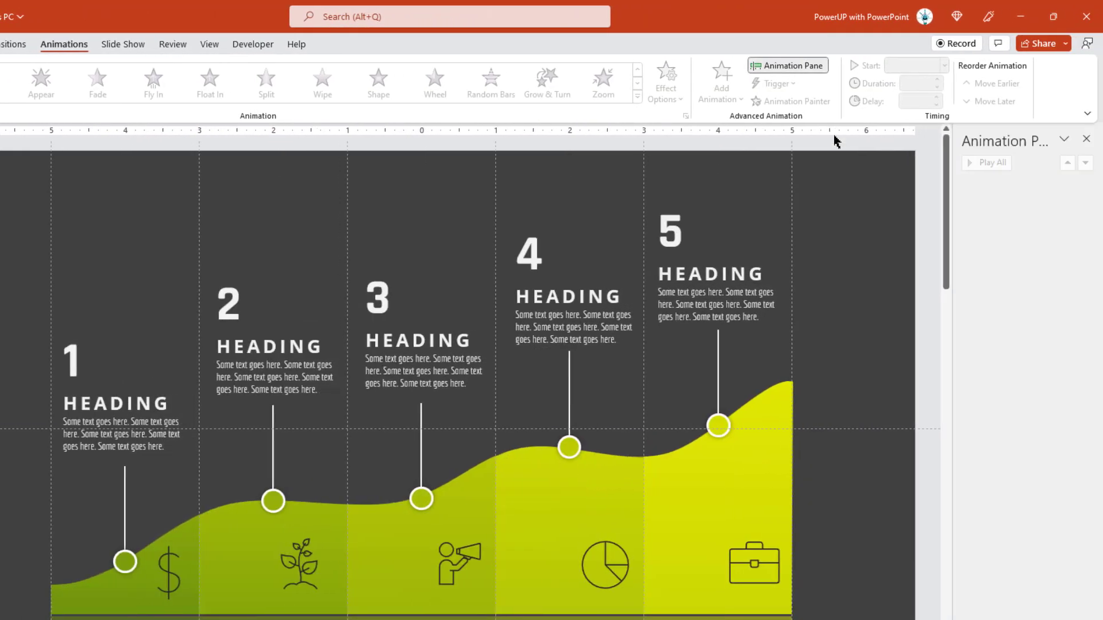
pyautogui.moveTo(947, 235); pyautogui.dragTo(887, 234)
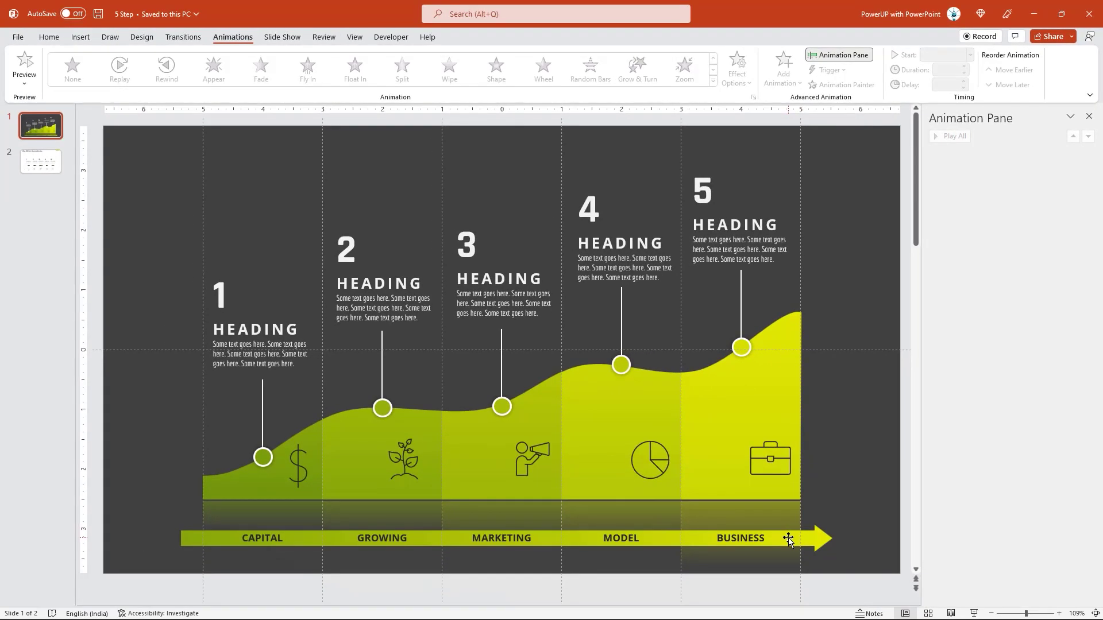
# Step: Animate the horizontal arrow with a Wipe entrance from the left and lengthen its duration
pyautogui.click(789, 540)
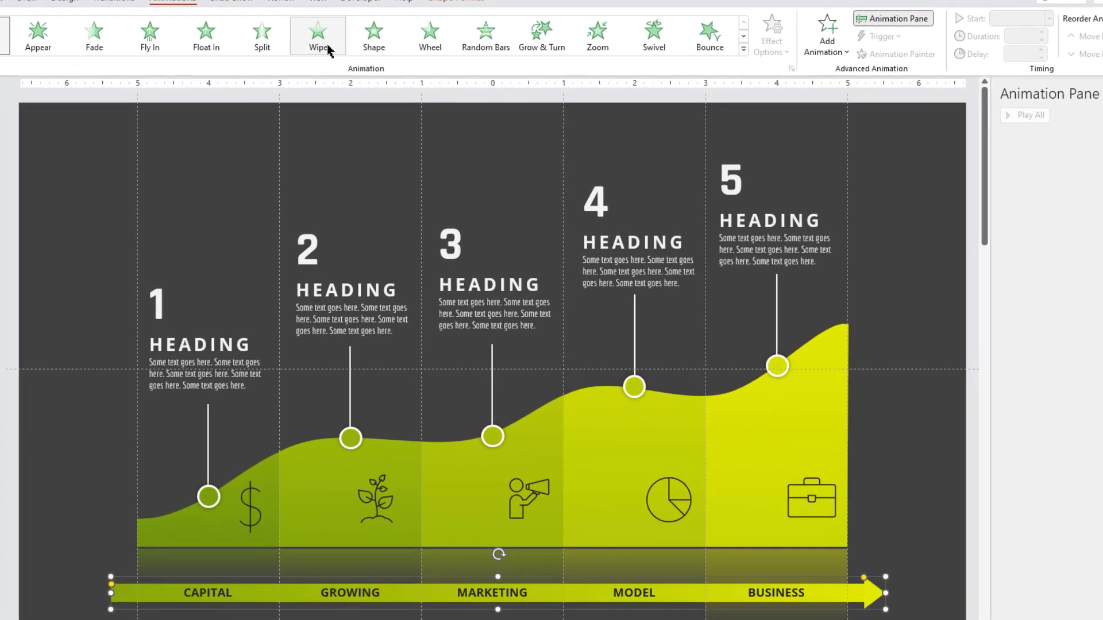
pyautogui.click(361, 76)
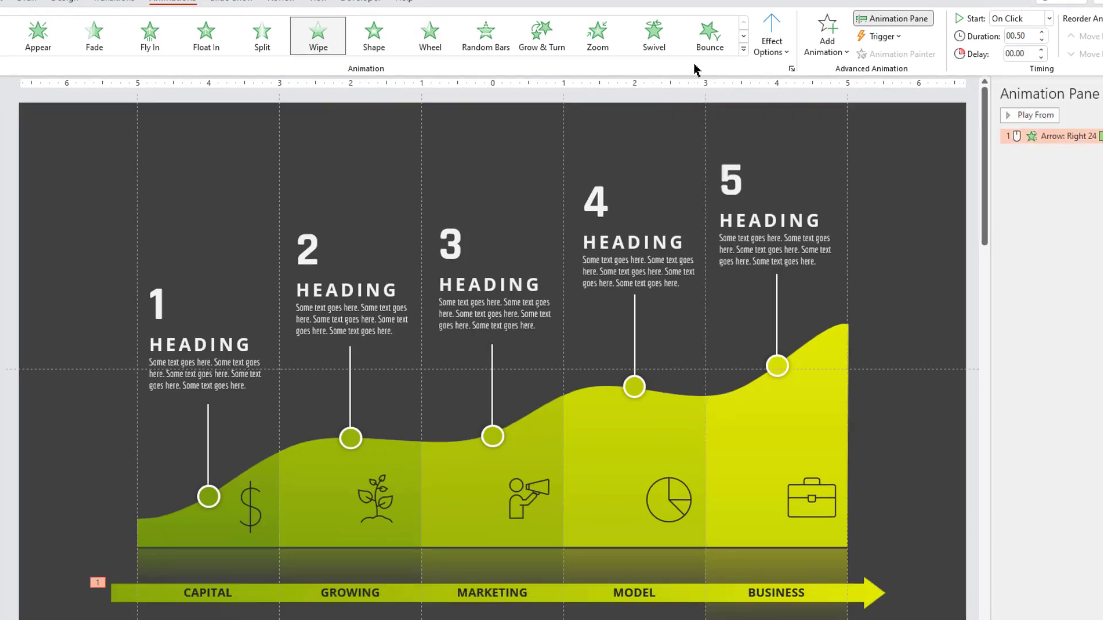
pyautogui.click(771, 50)
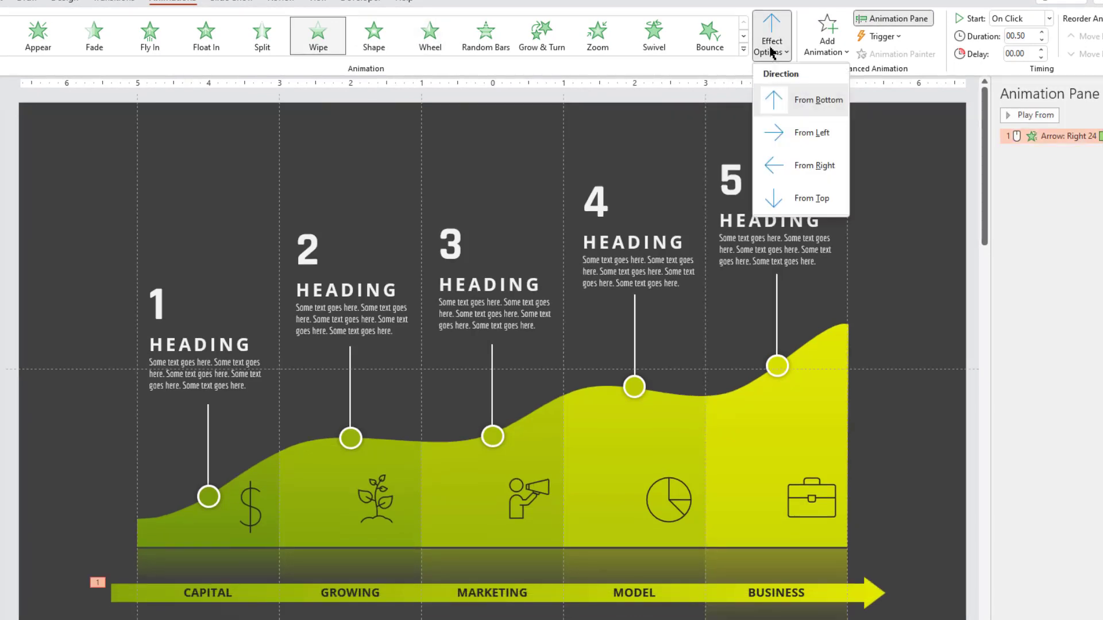
pyautogui.click(810, 133)
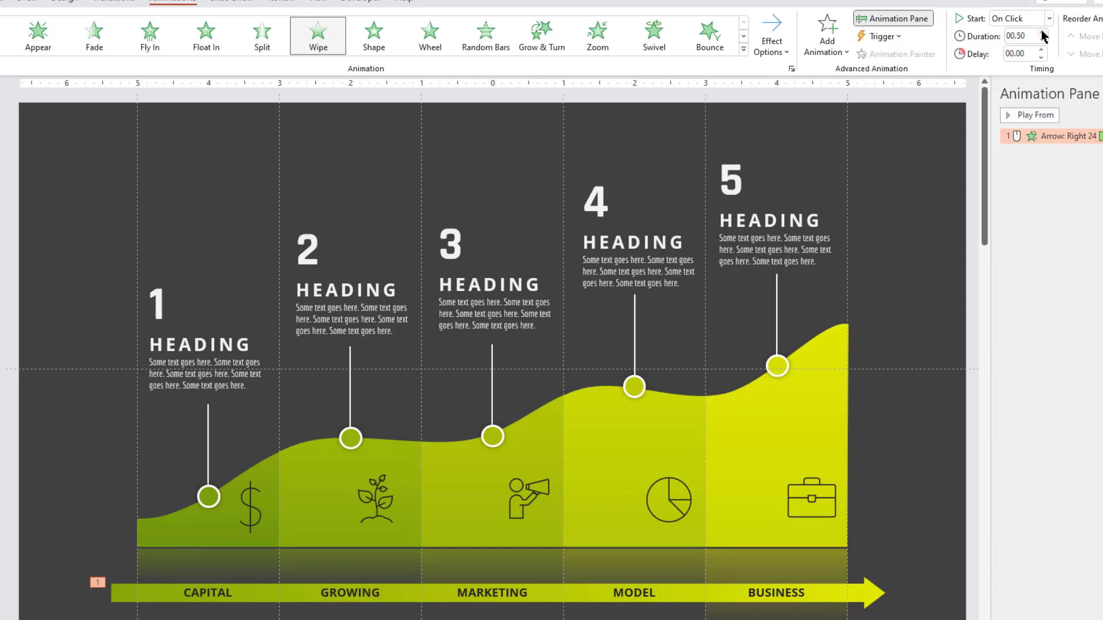
pyautogui.click(1041, 33)
pyautogui.click(893, 225)
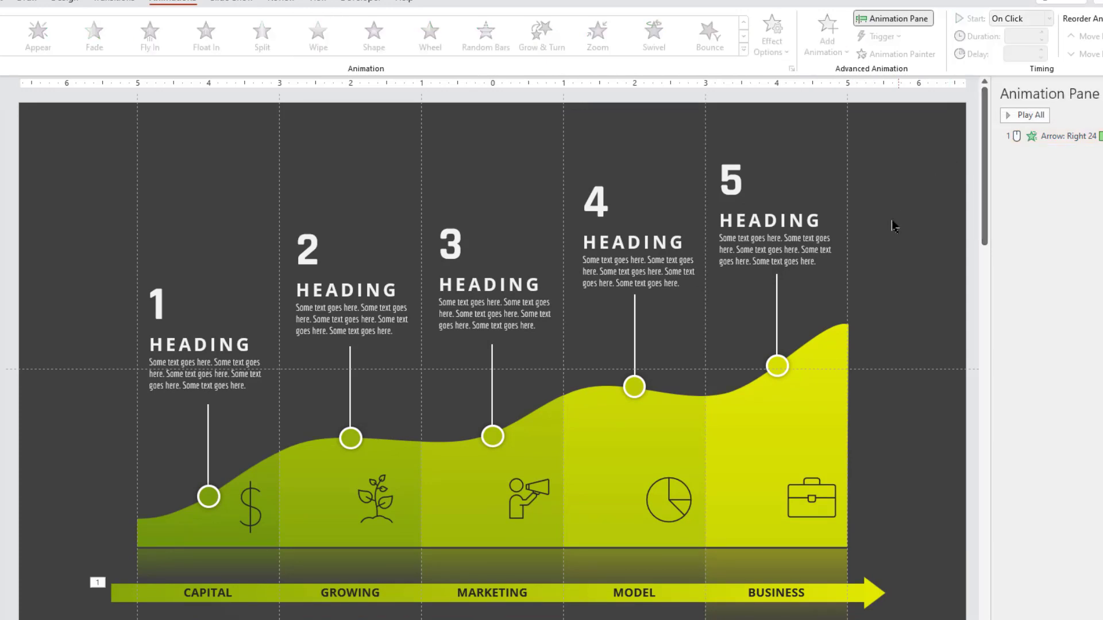
# Step: Give the first wave segment a Float In entrance and the CAPITAL label a Zoom entrance starting After Previous
pyautogui.click(208, 531)
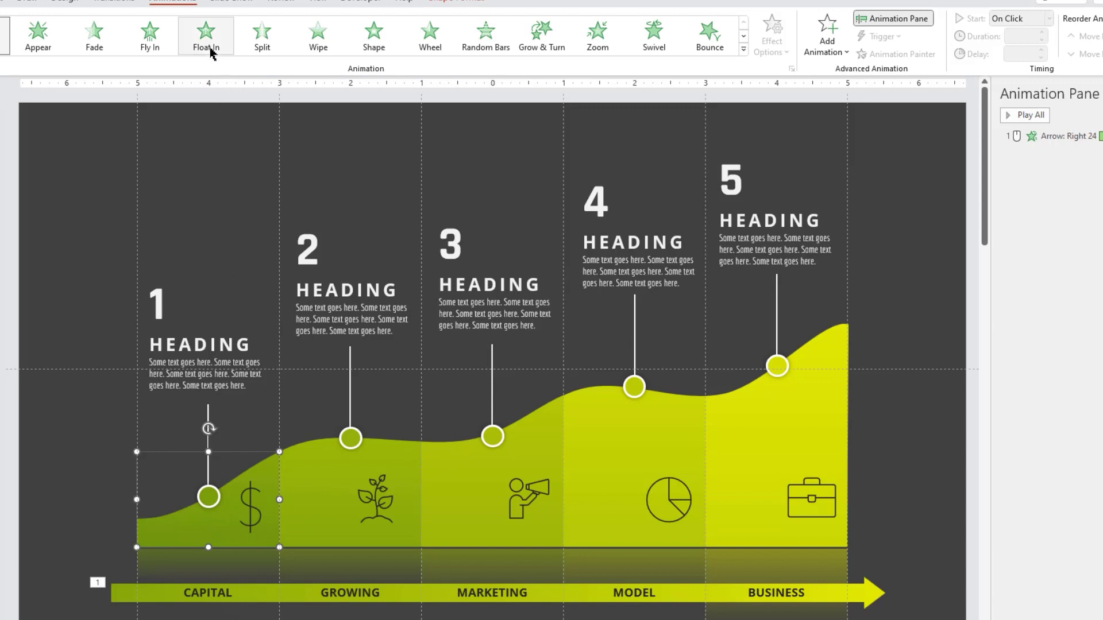
pyautogui.click(207, 34)
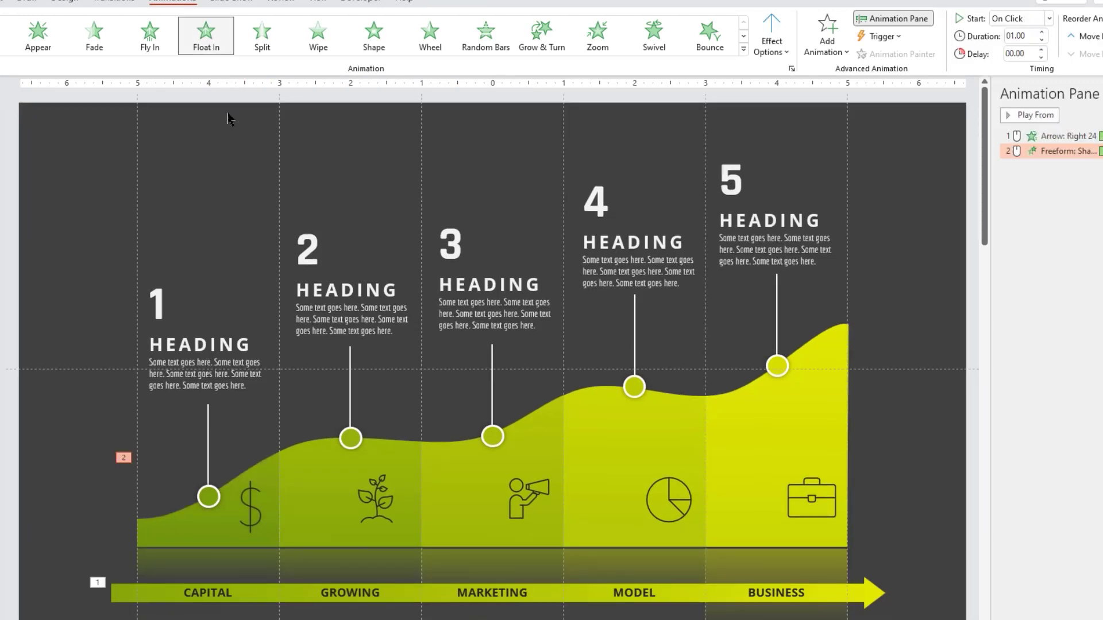
pyautogui.click(201, 593)
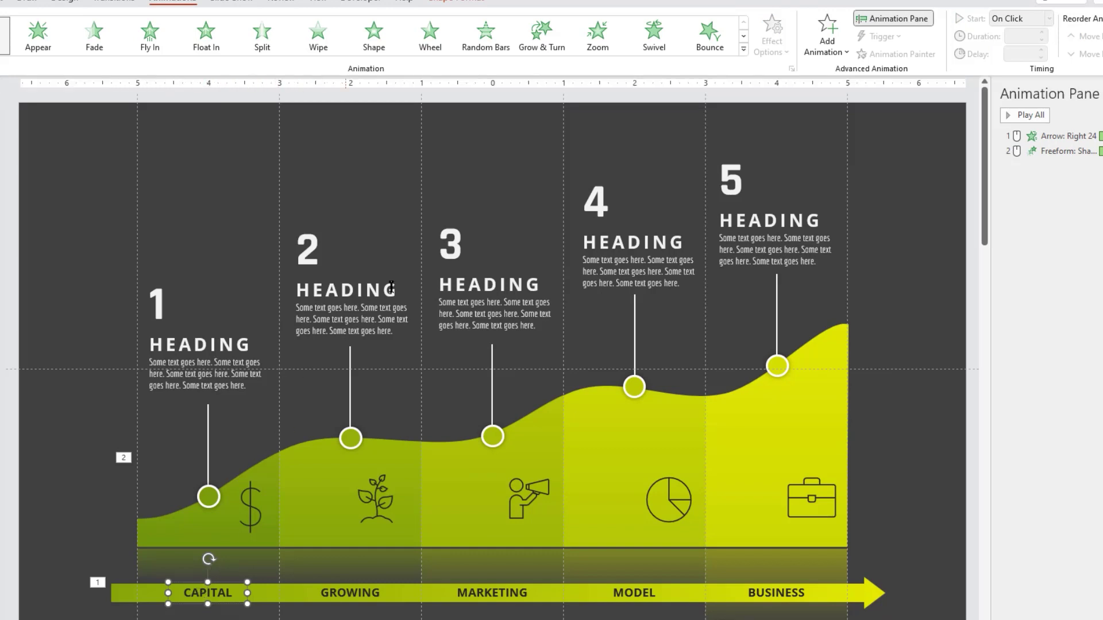
pyautogui.click(598, 46)
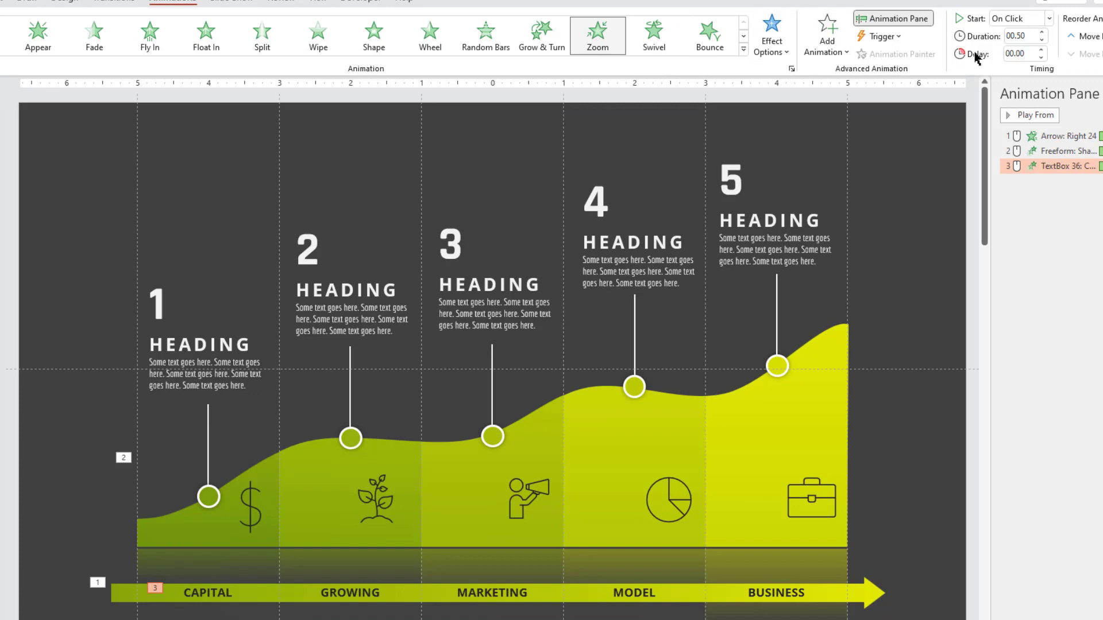
pyautogui.click(1049, 19)
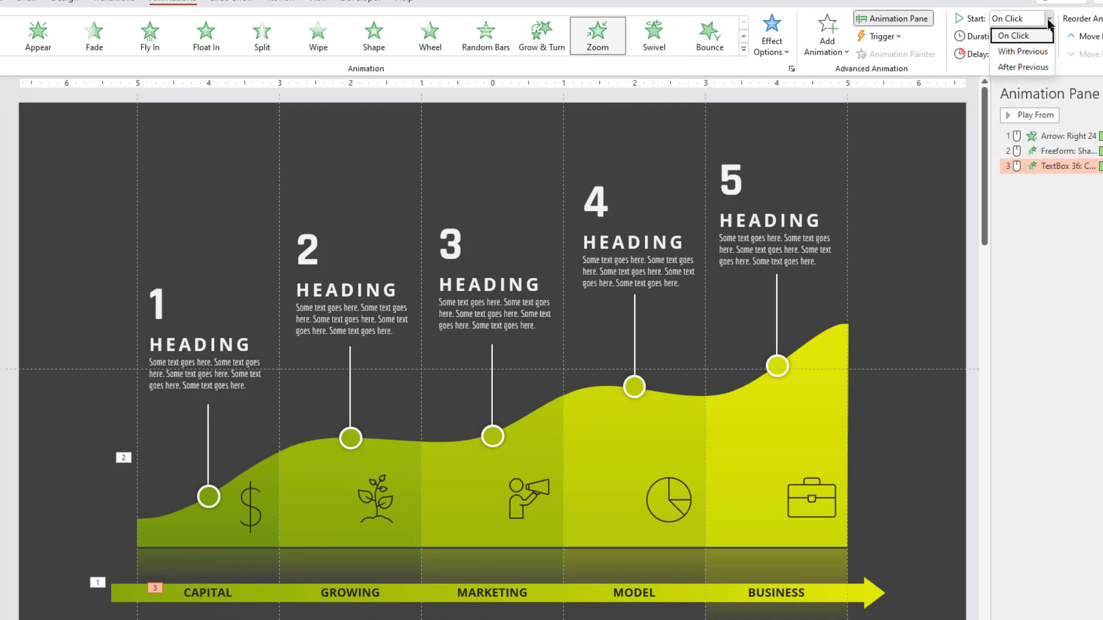
pyautogui.click(1022, 67)
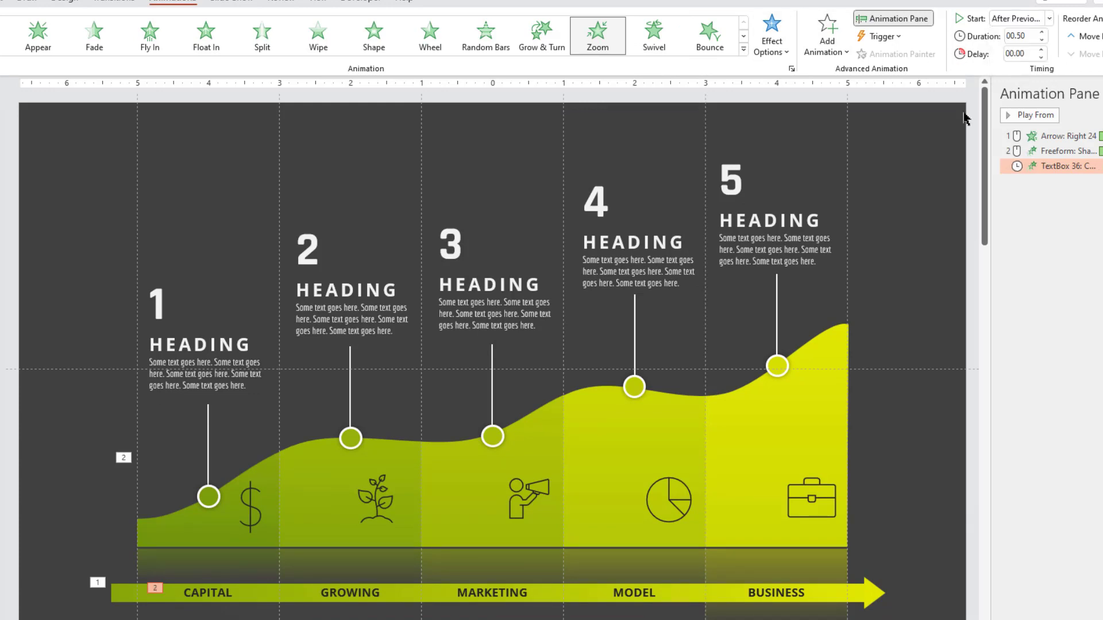
# Step: Animate the first marker circle with Zoom and its vertical line with Wipe, both starting After Previous
pyautogui.click(212, 499)
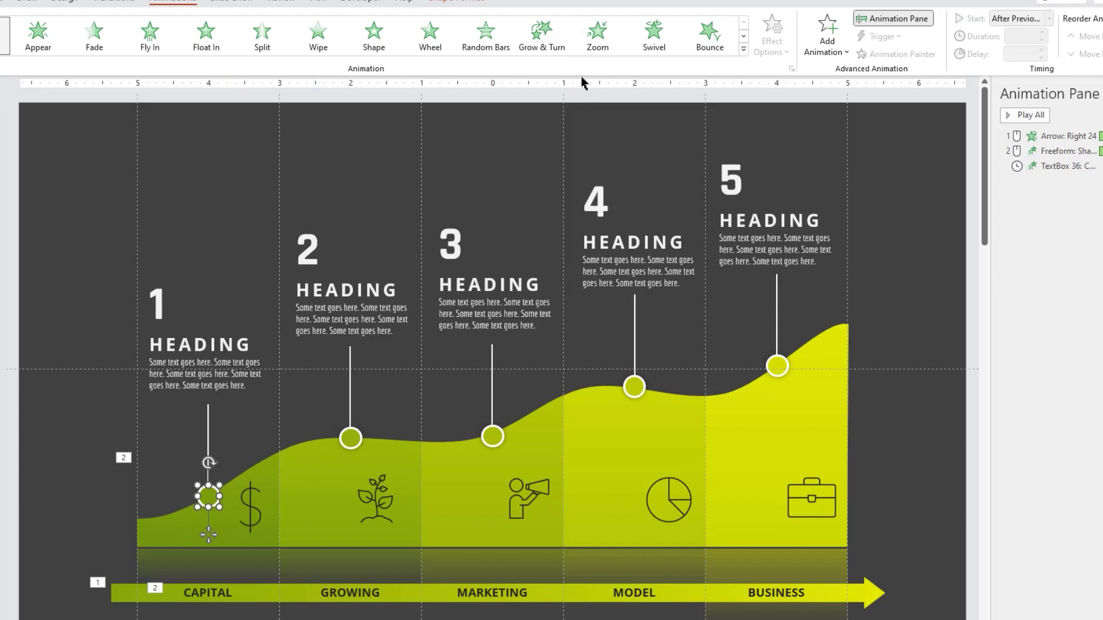
pyautogui.click(598, 46)
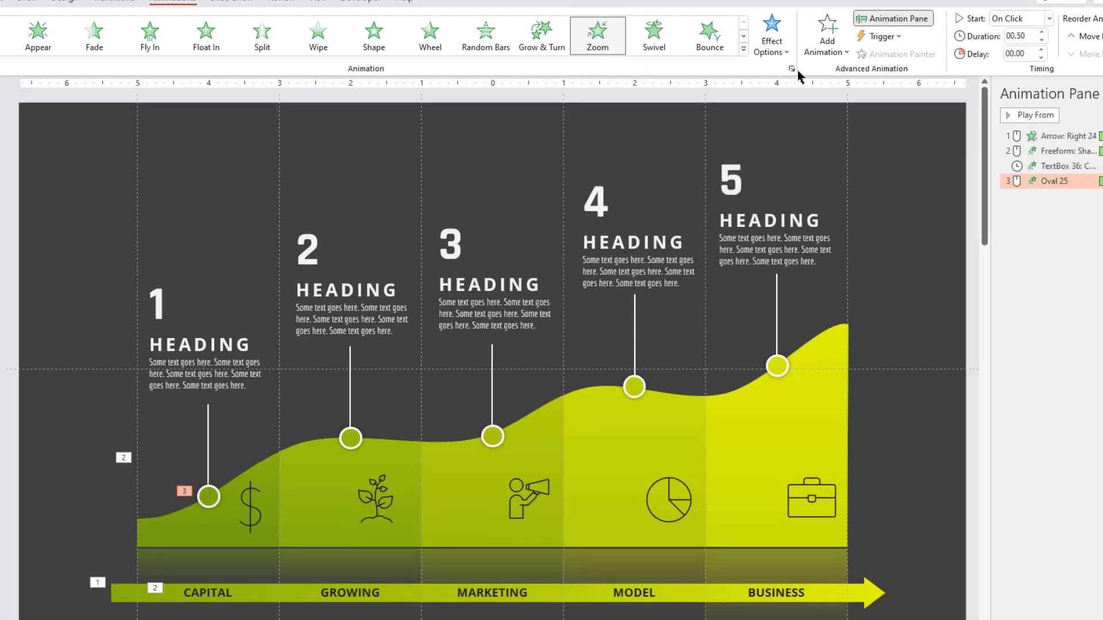
pyautogui.click(1049, 19)
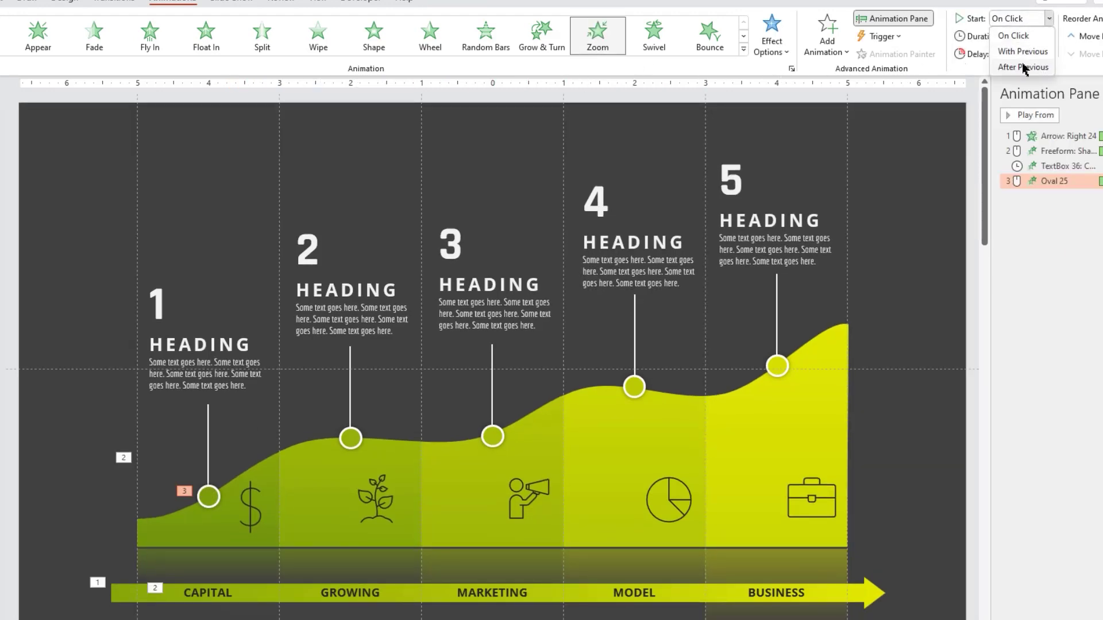
pyautogui.click(1011, 67)
pyautogui.click(206, 424)
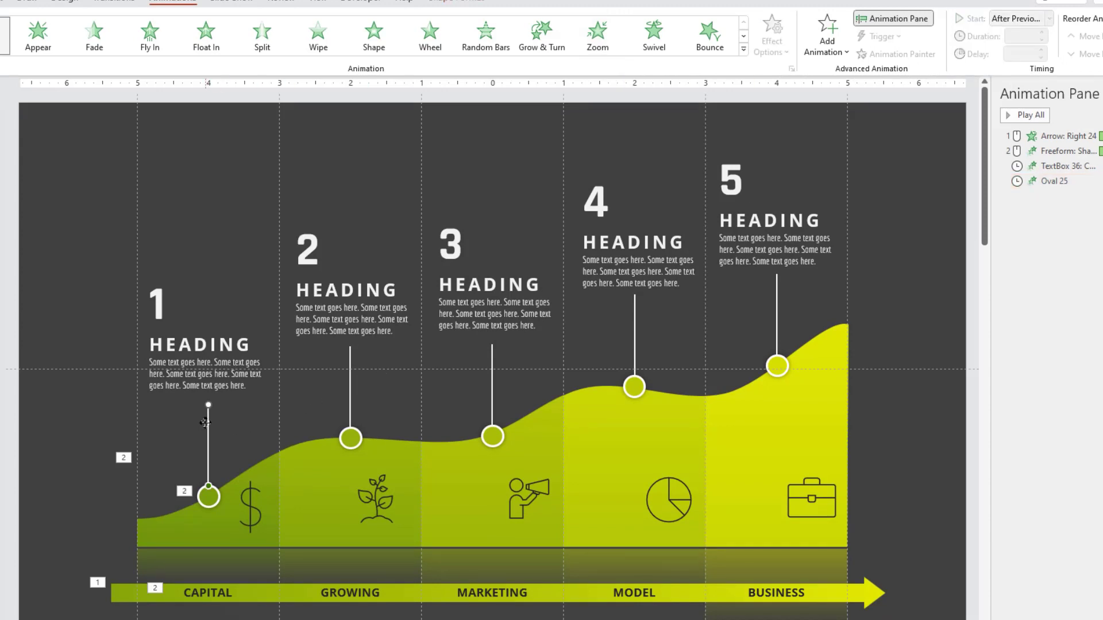
pyautogui.click(320, 48)
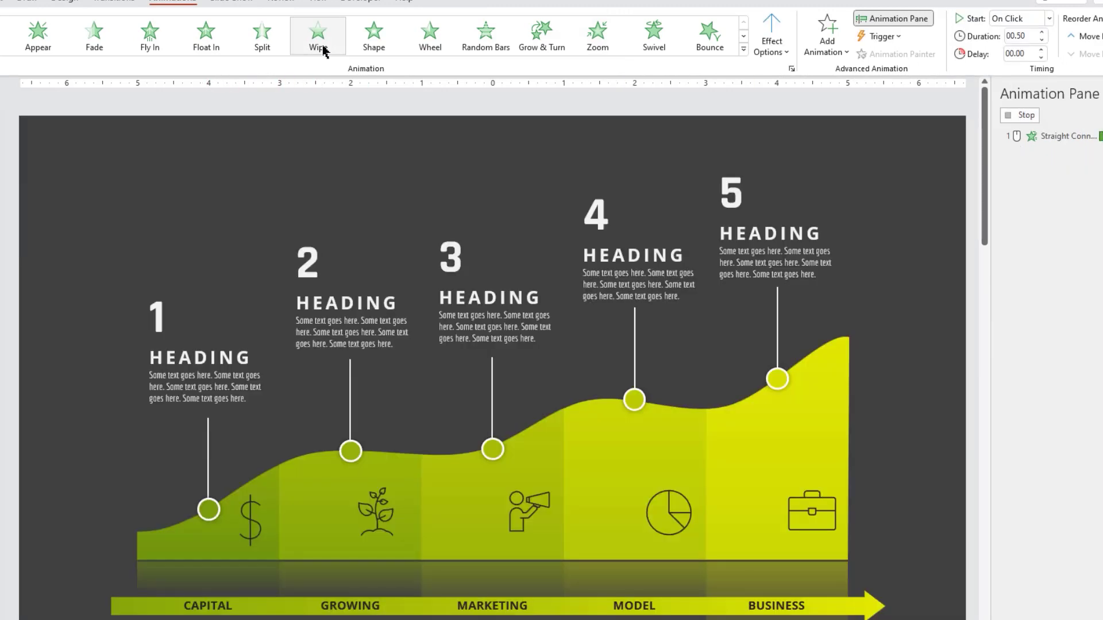
pyautogui.click(1049, 18)
pyautogui.click(1024, 66)
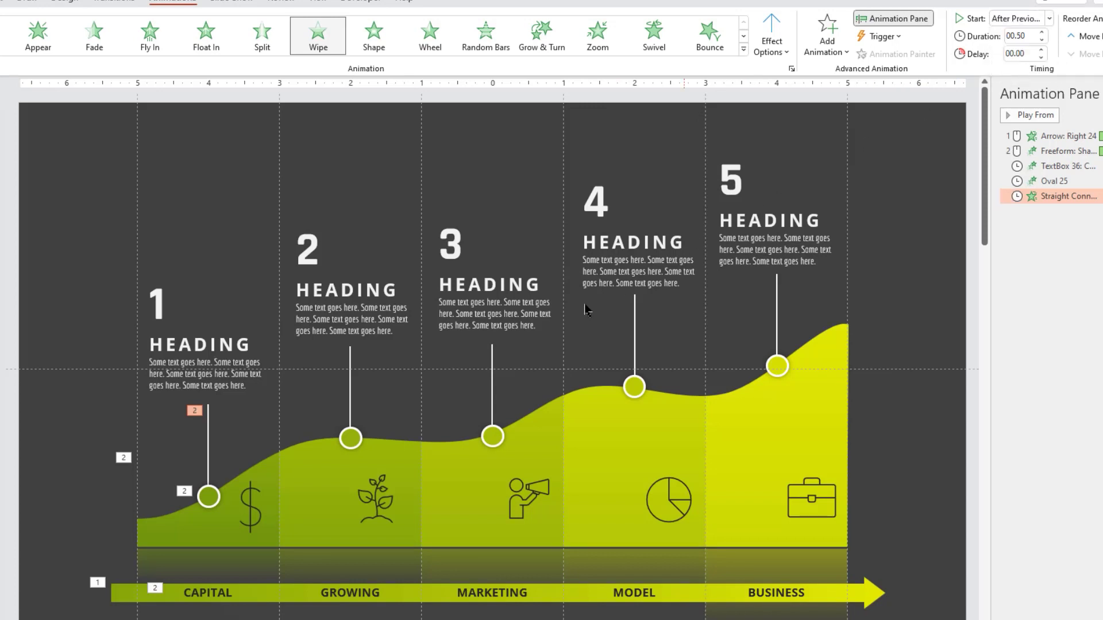
# Step: Apply a Zoom entrance to the number 1 text block and the dollar icon together, with the text block starting After Previous
pyautogui.click(243, 400)
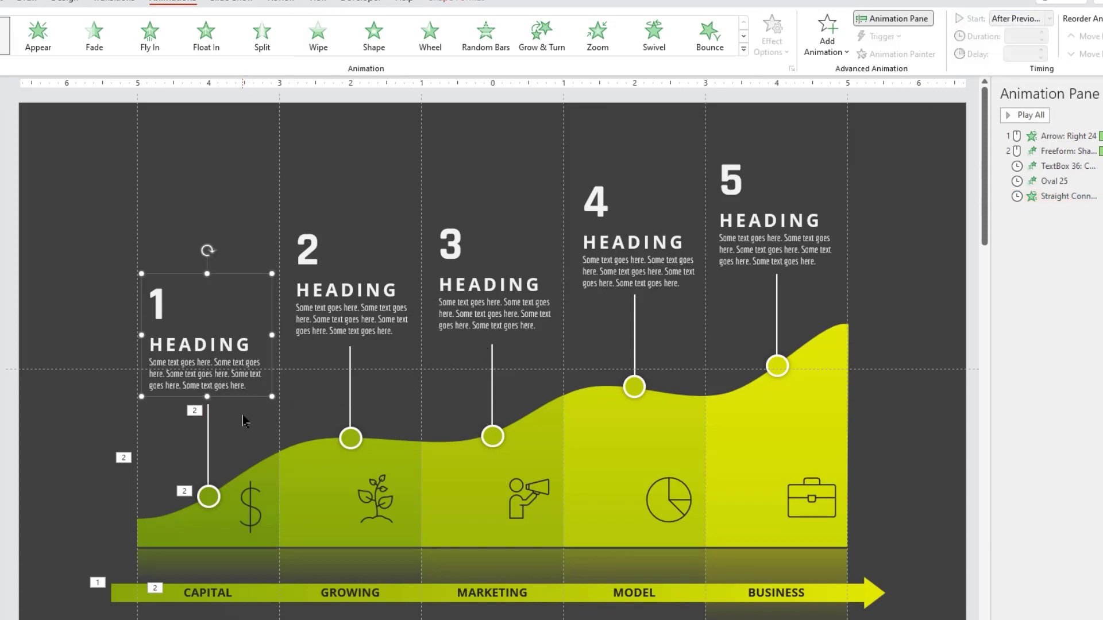
pyautogui.keyDown('shift'); pyautogui.click(251, 511); pyautogui.keyUp('shift')
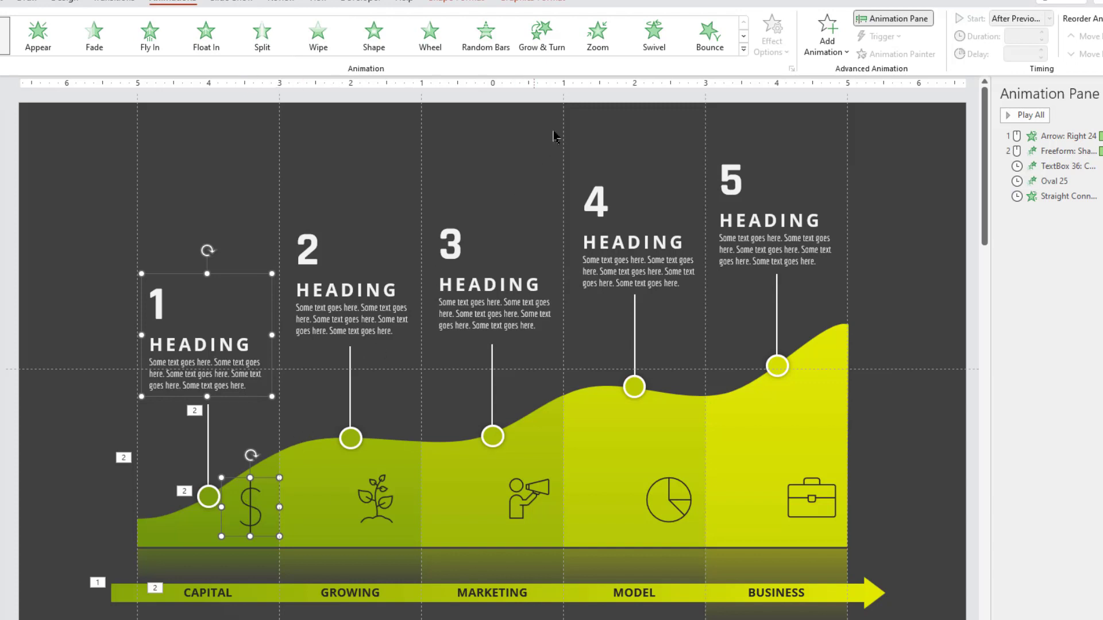
pyautogui.click(597, 44)
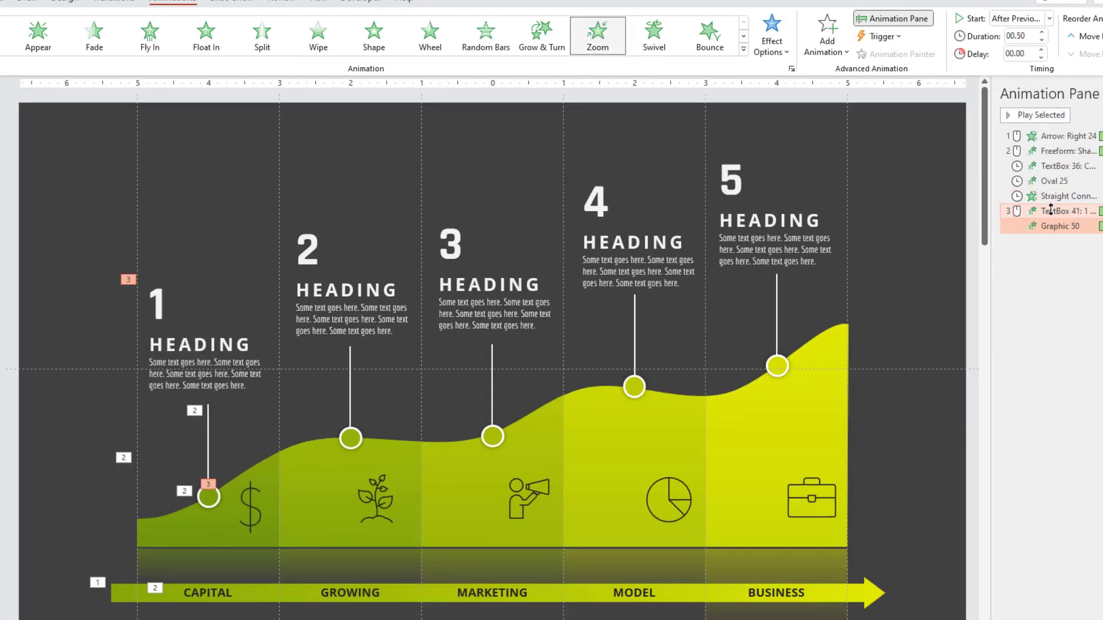
pyautogui.click(1051, 210)
pyautogui.click(1048, 21)
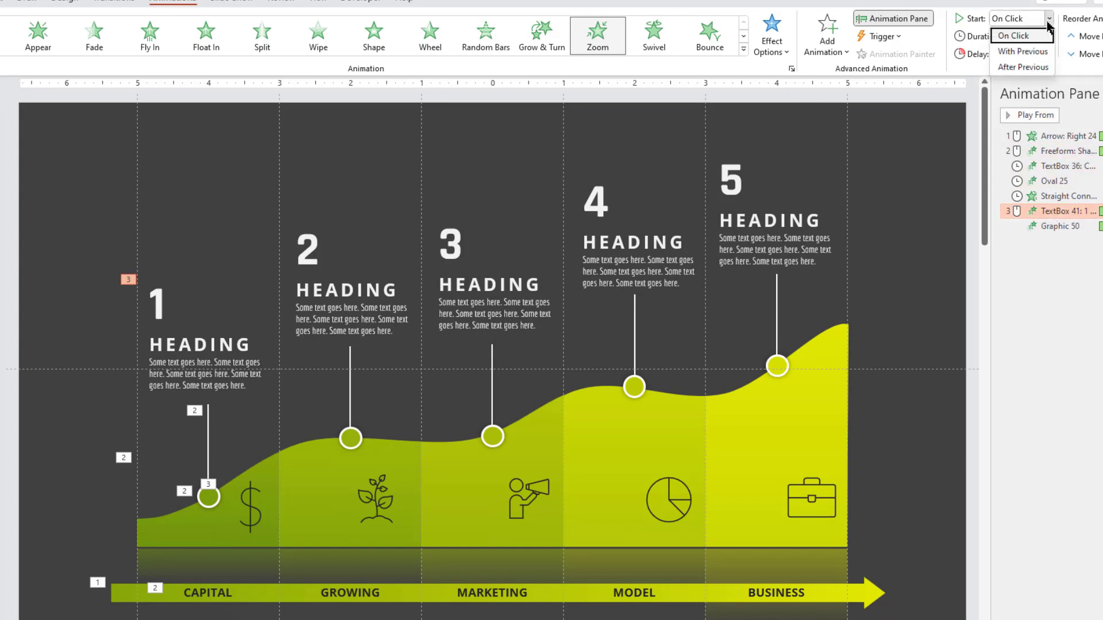
pyautogui.click(1031, 68)
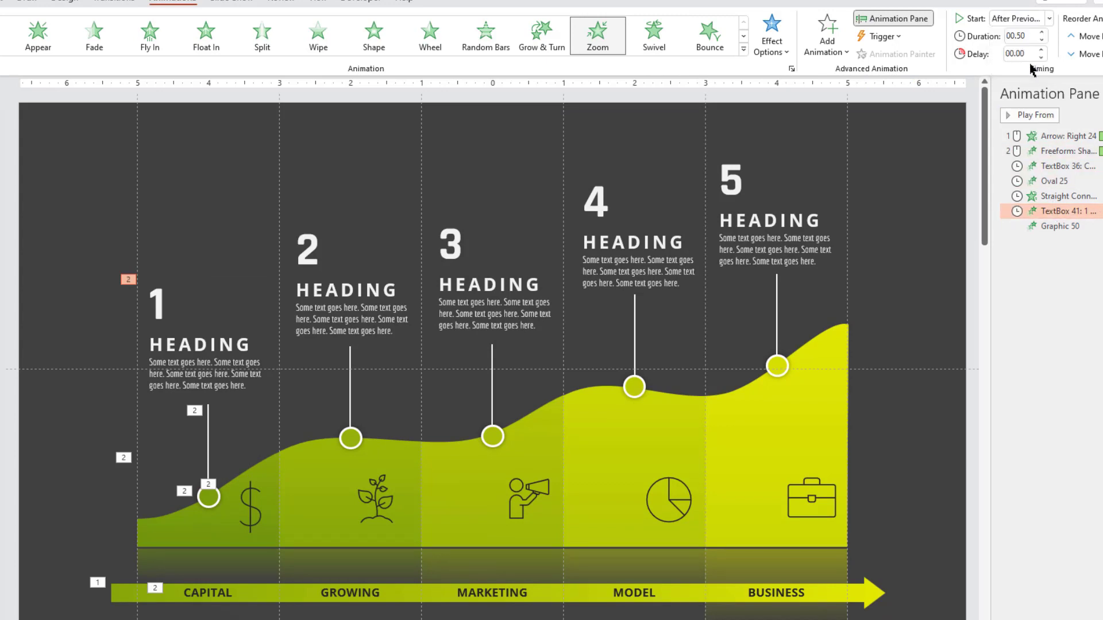
pyautogui.click(896, 329)
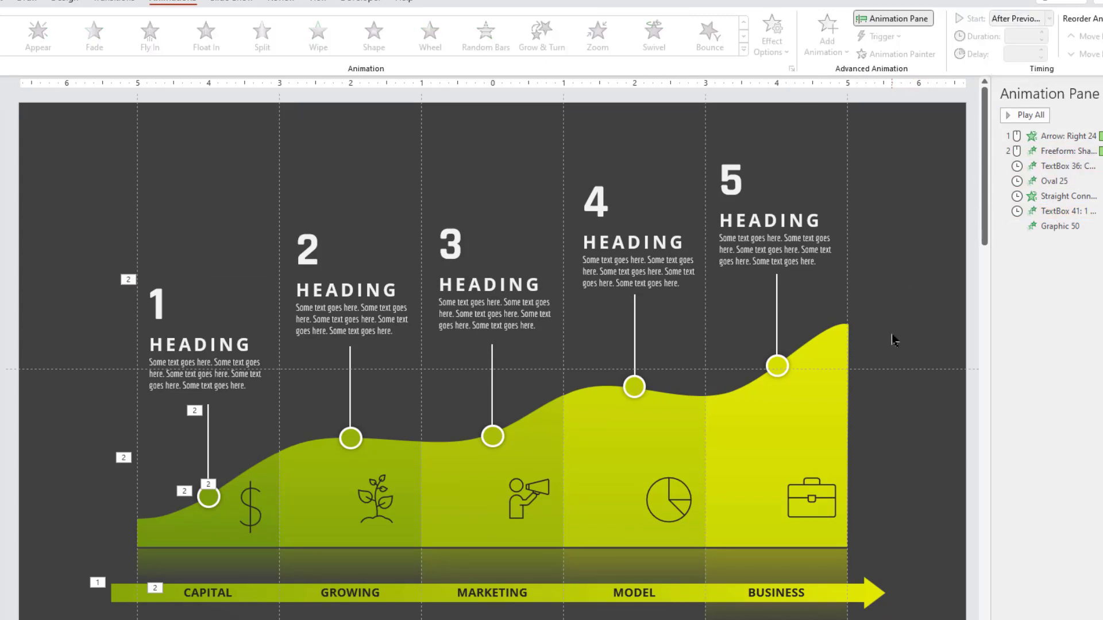
# Step: Copy the animations of the first wave segment and the CAPITAL label to the second segment and the GROWING label with Animation Painter
pyautogui.click(214, 541)
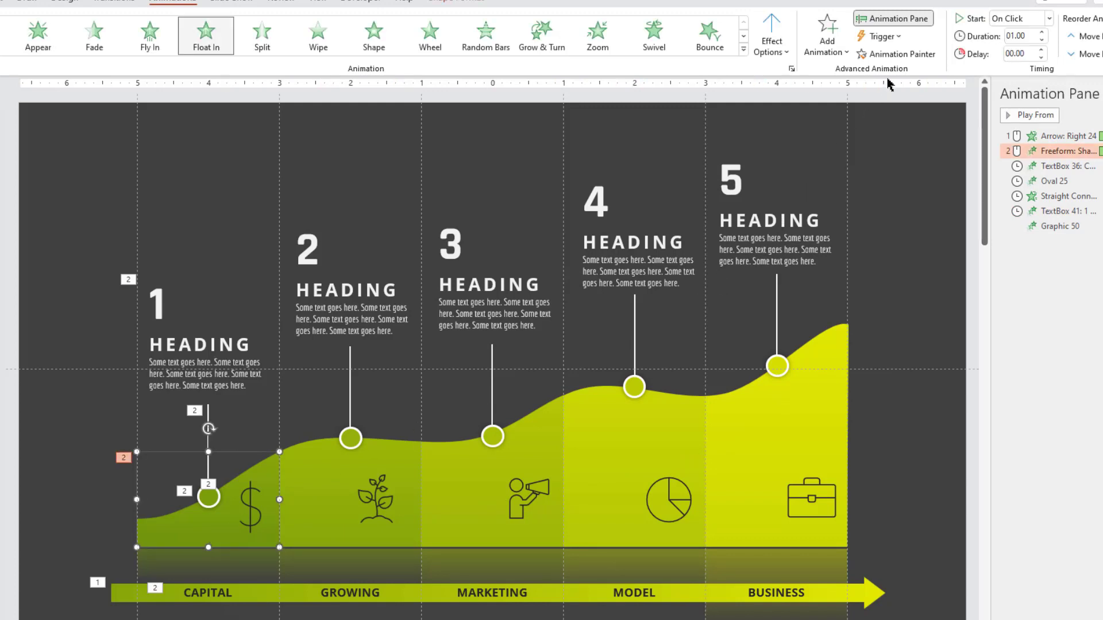
pyautogui.click(894, 54)
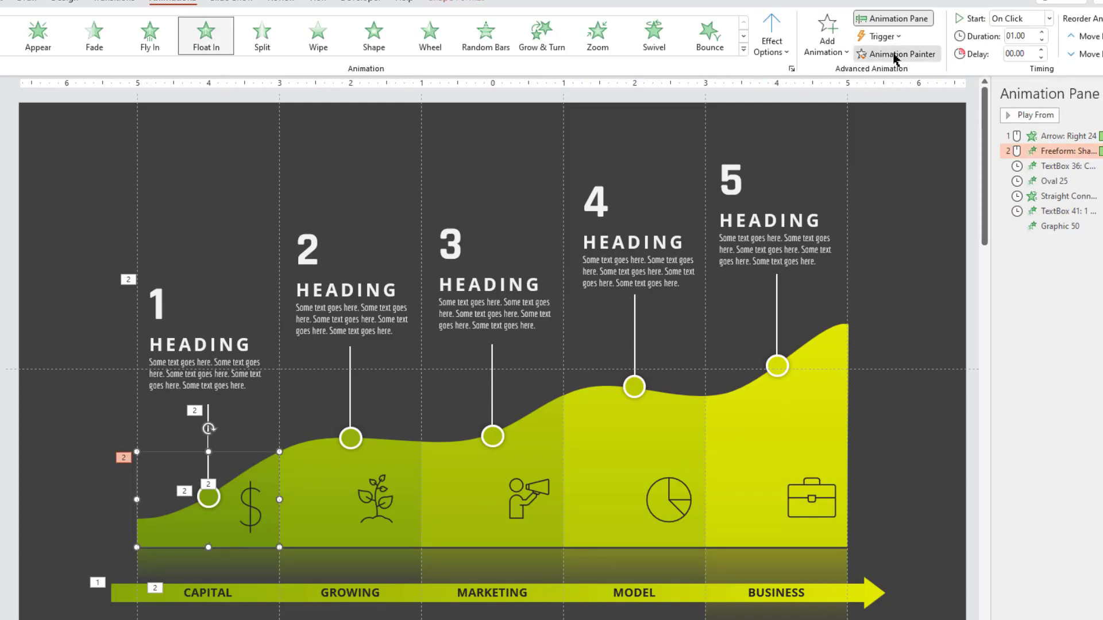
pyautogui.click(318, 531)
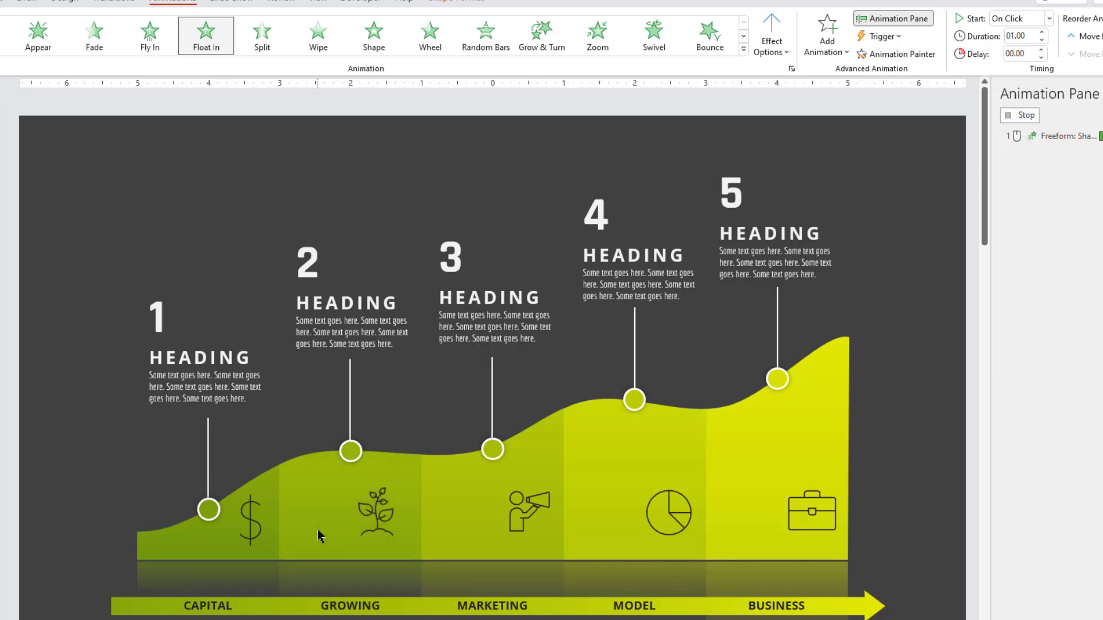
pyautogui.click(233, 595)
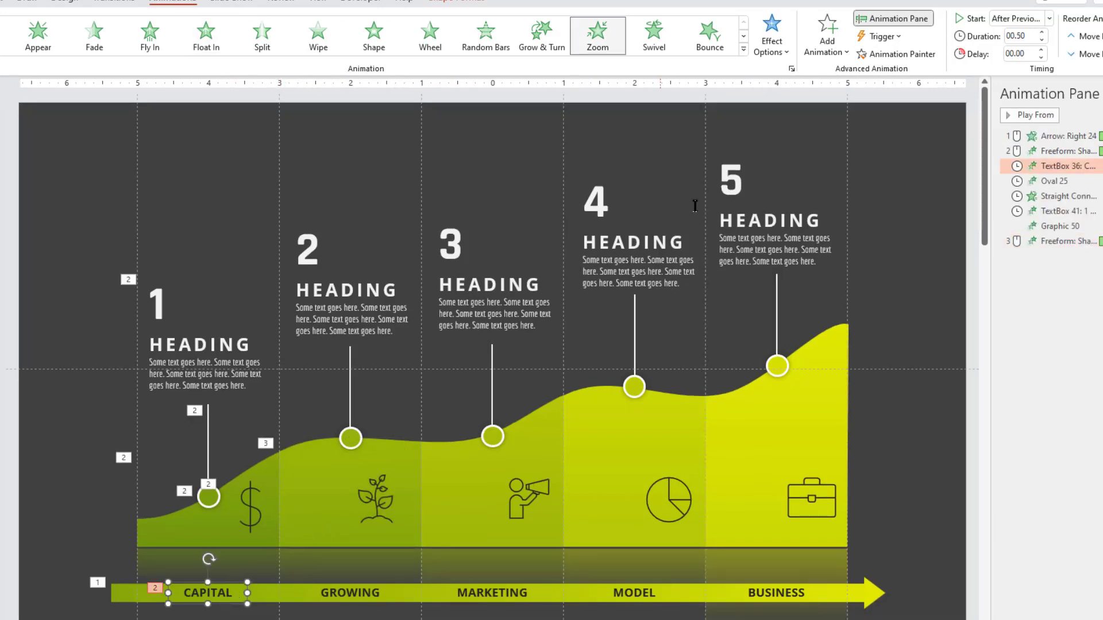
pyautogui.click(876, 56)
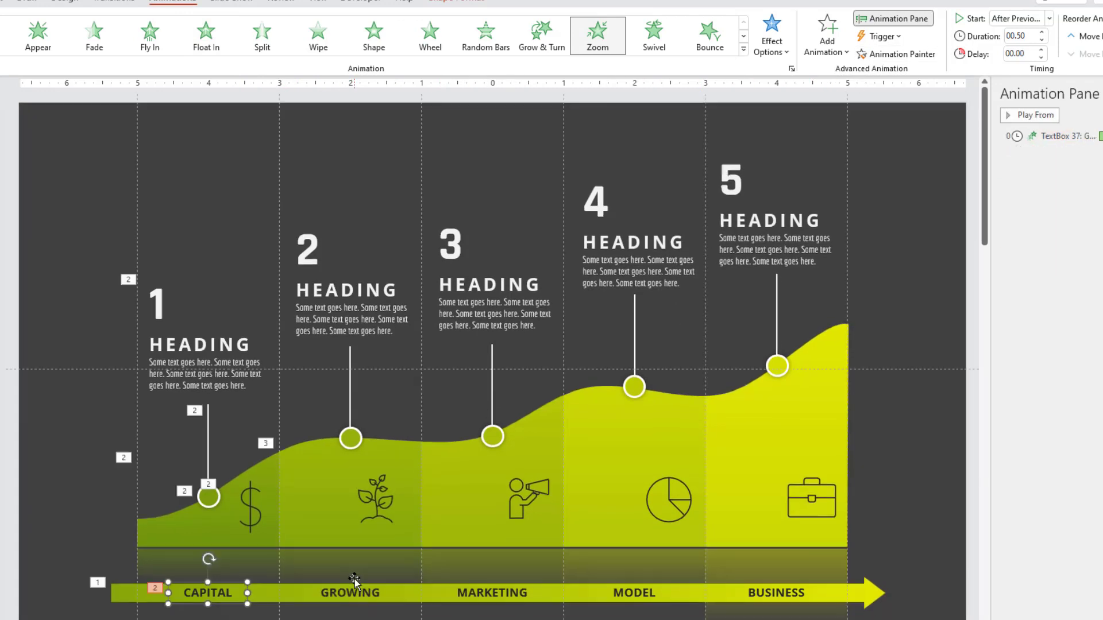
# Step: Copy the animations of the first marker's circle and line to the second marker's circle and line with Animation Painter
pyautogui.click(214, 502)
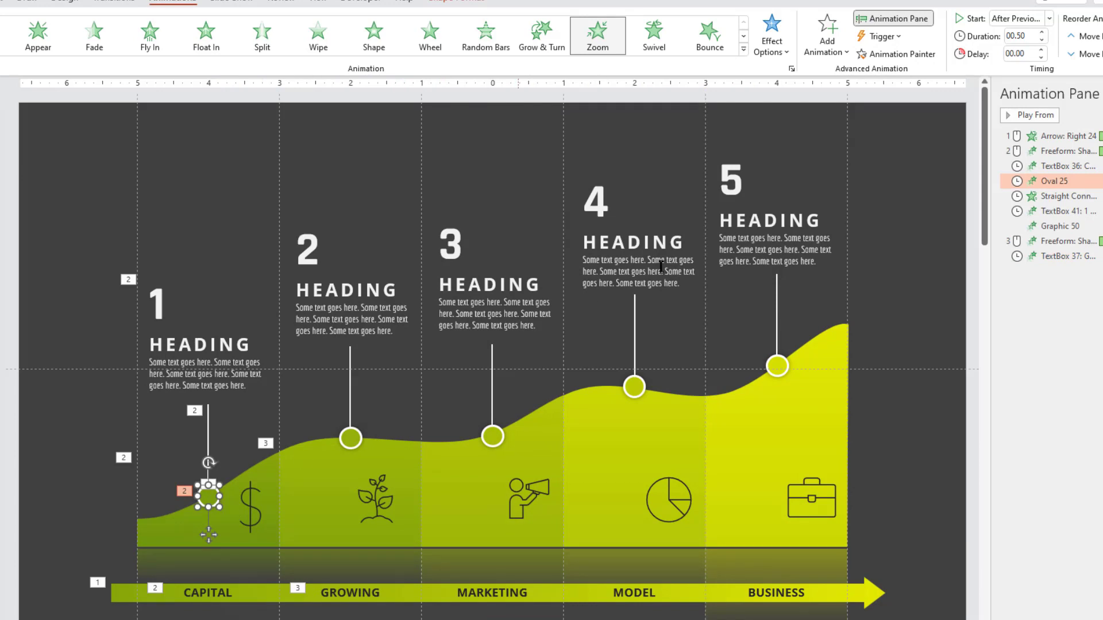
pyautogui.click(896, 54)
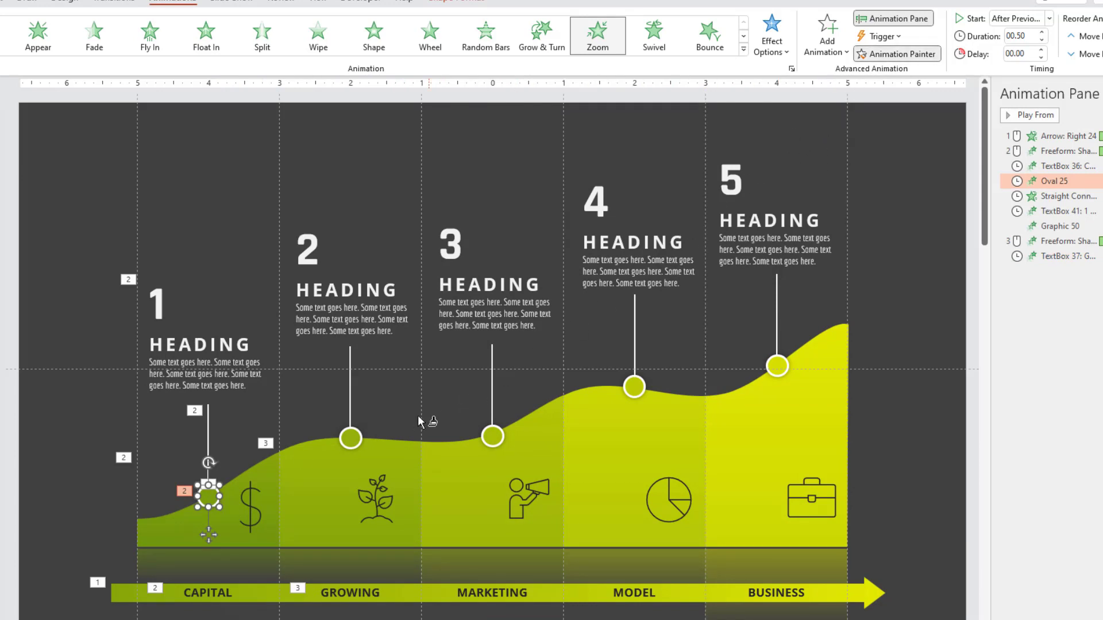
pyautogui.click(352, 440)
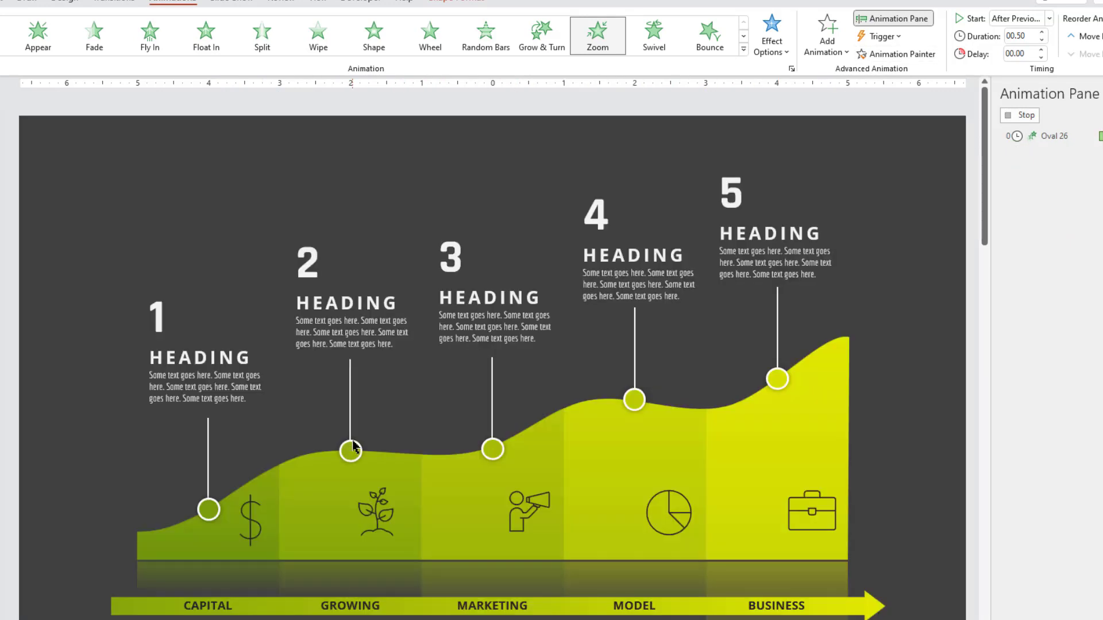
pyautogui.scroll(-1, 339, 446)
pyautogui.click(208, 438)
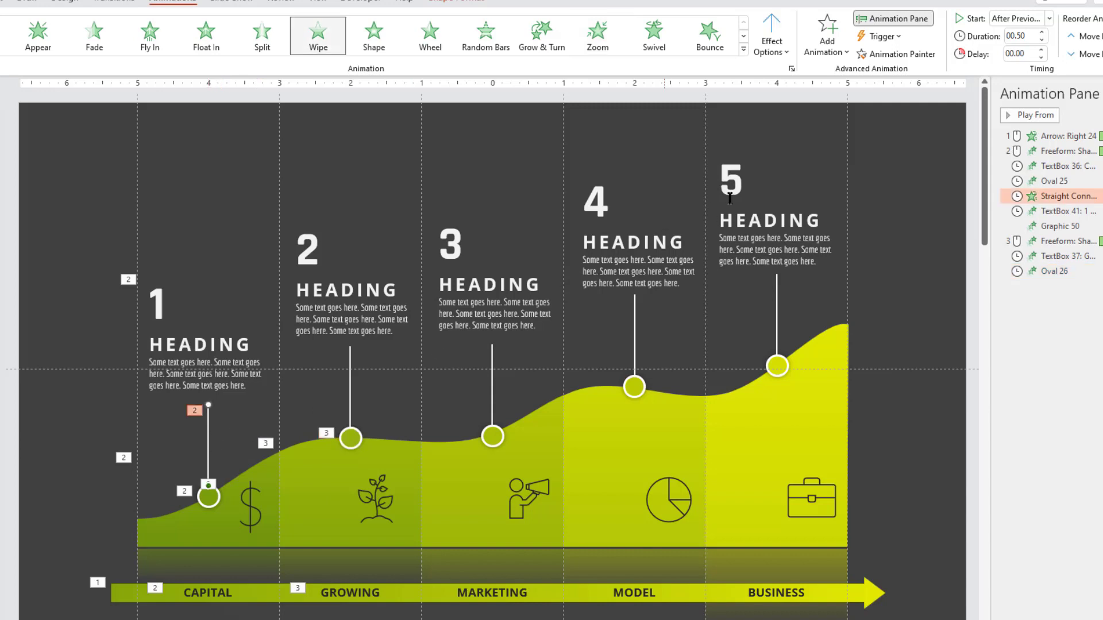
pyautogui.click(898, 54)
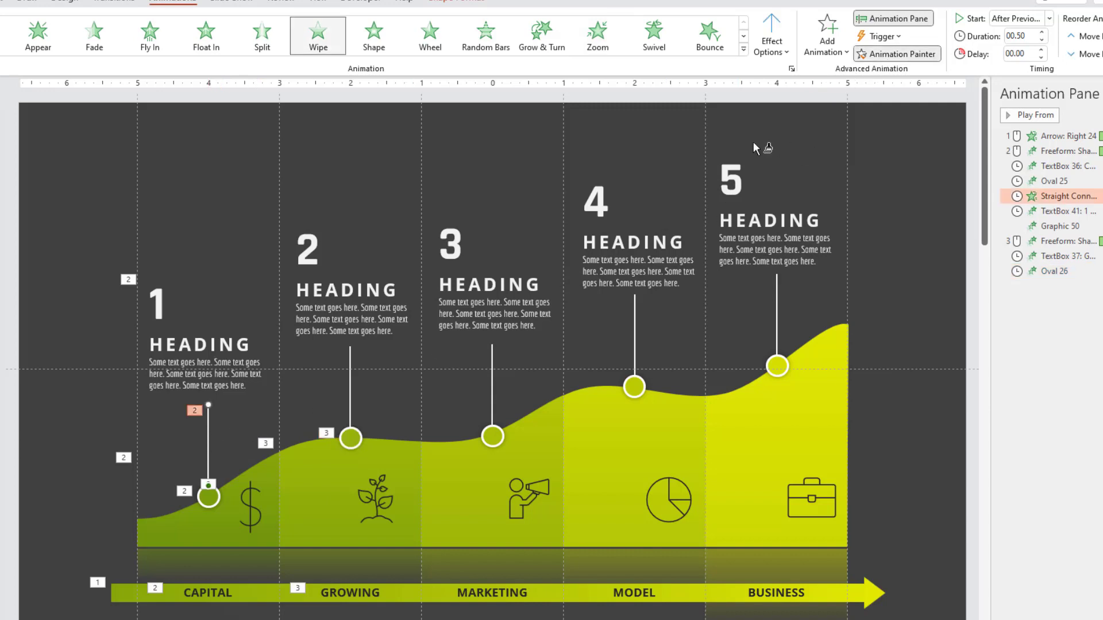
pyautogui.click(350, 392)
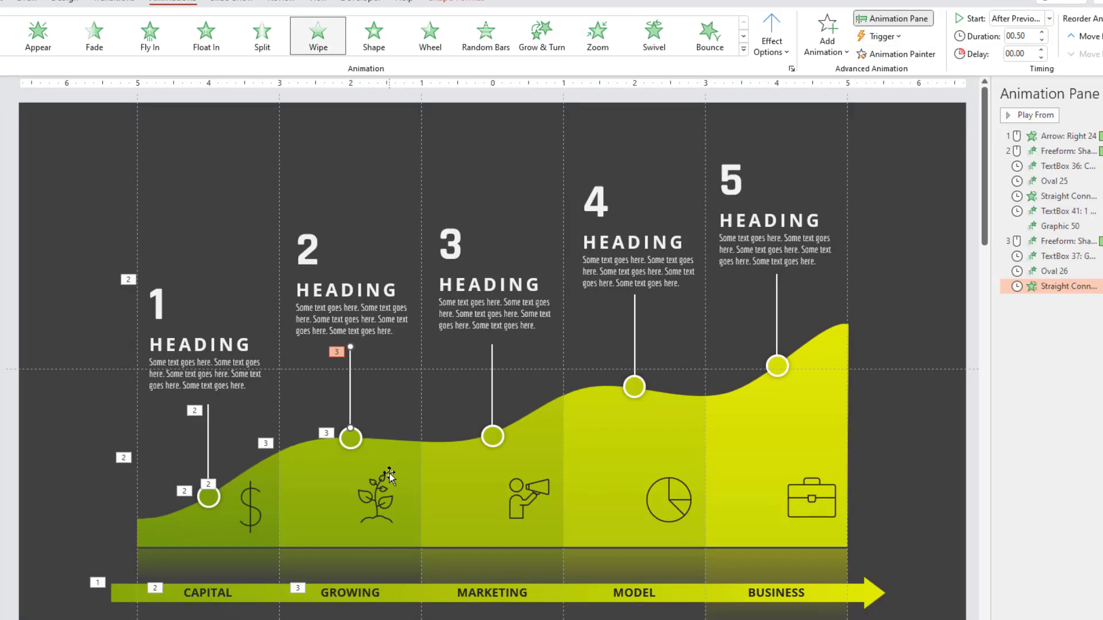
# Step: Apply a Zoom entrance to the number 2 text block and the plant icon together, with the icon starting After Previous
pyautogui.click(383, 495)
pyautogui.keyDown('shift'); pyautogui.click(379, 333); pyautogui.keyUp('shift')
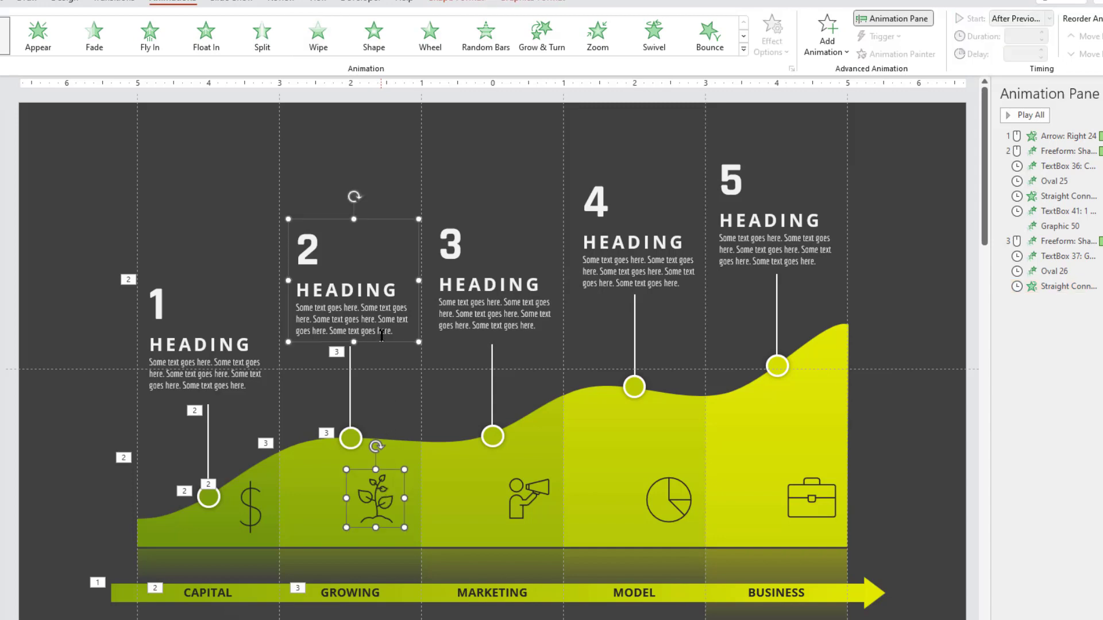
pyautogui.click(600, 37)
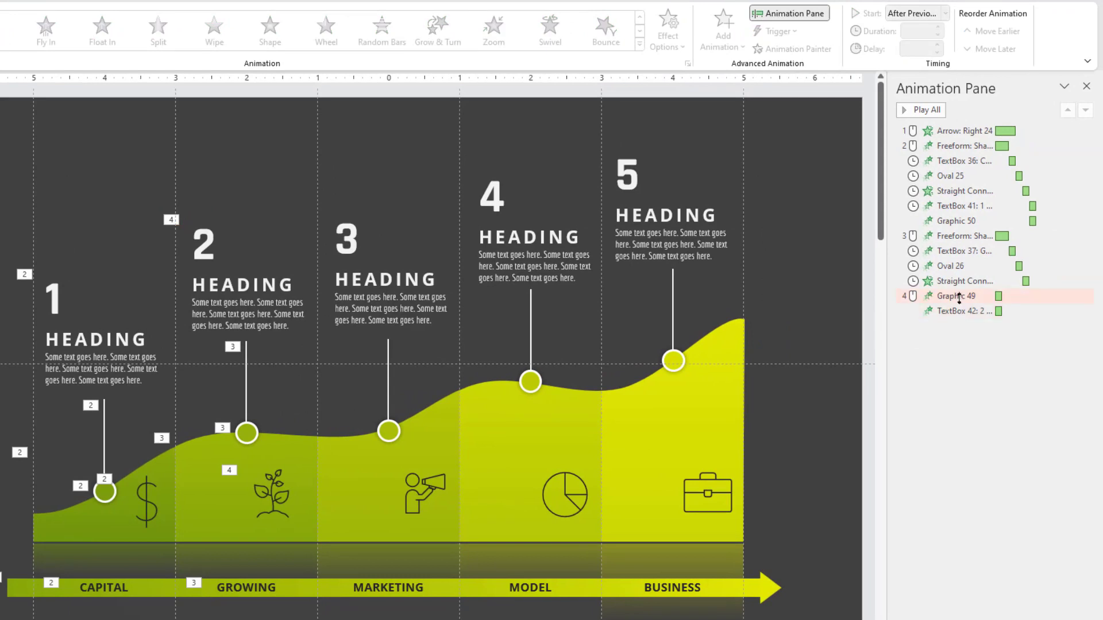
pyautogui.click(958, 297)
pyautogui.click(944, 14)
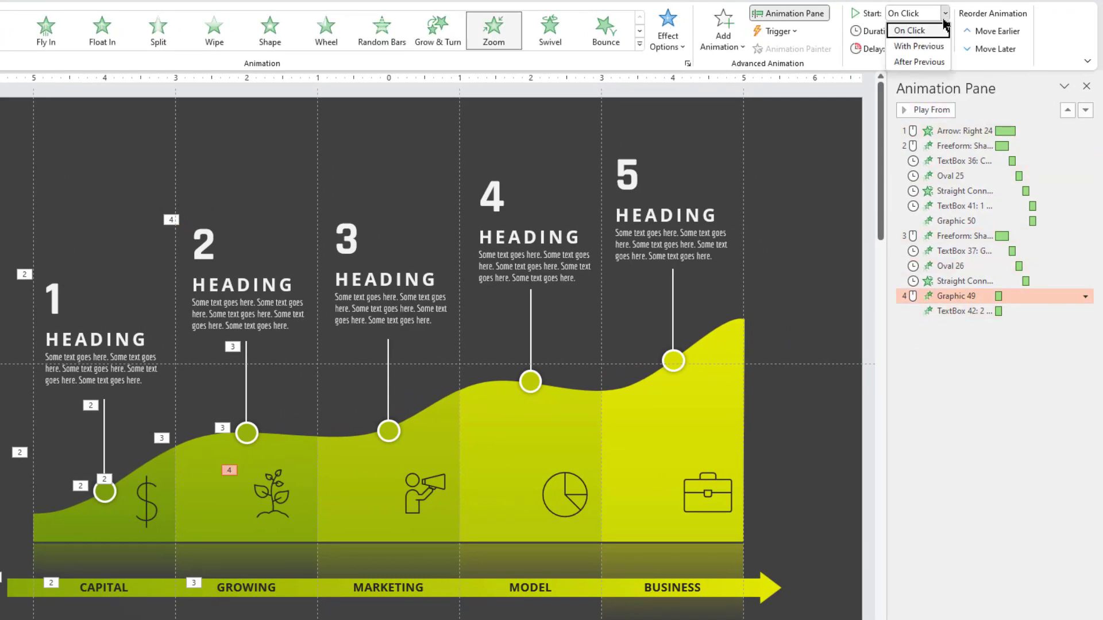
pyautogui.click(920, 62)
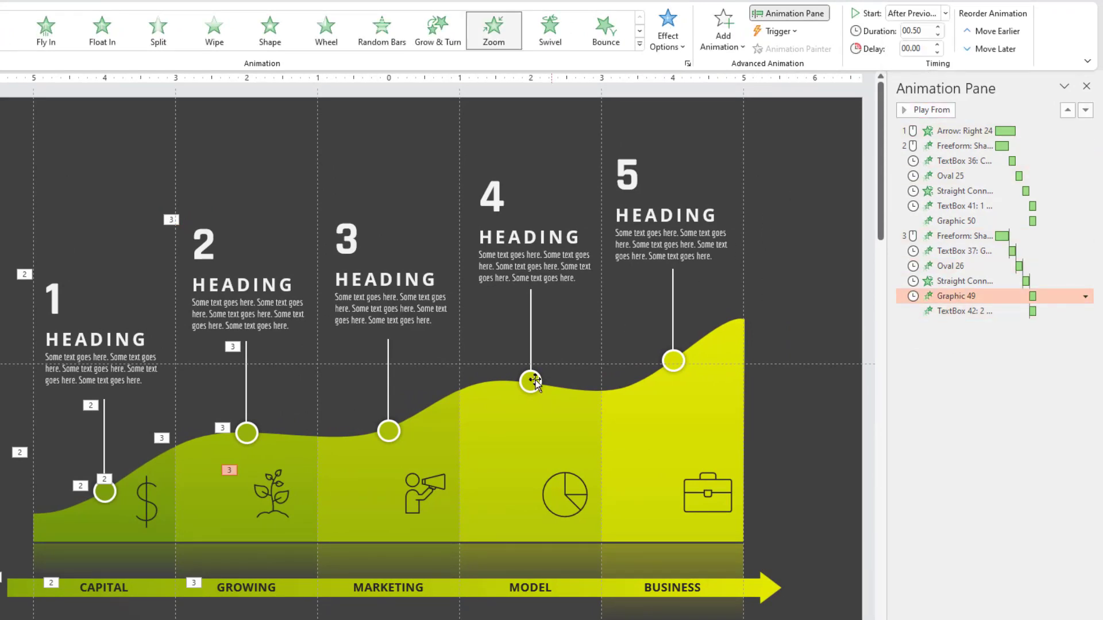
# Step: Copy the animations of the second wave segment and the GROWING label to the third segment and the MARKETING label with Animation Painter
pyautogui.click(311, 532)
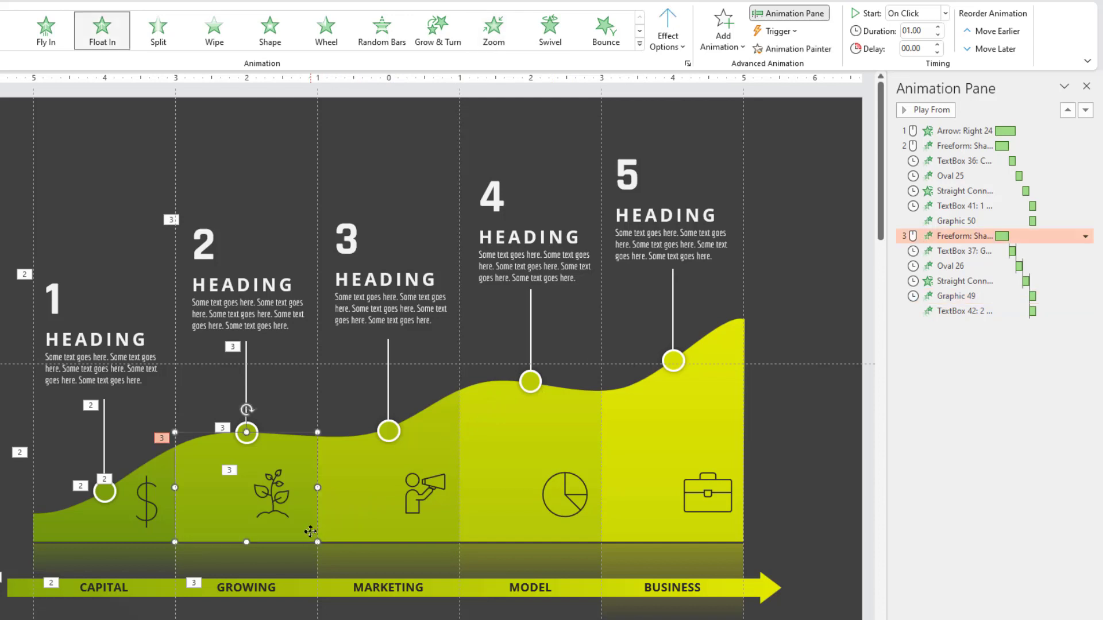
pyautogui.click(792, 49)
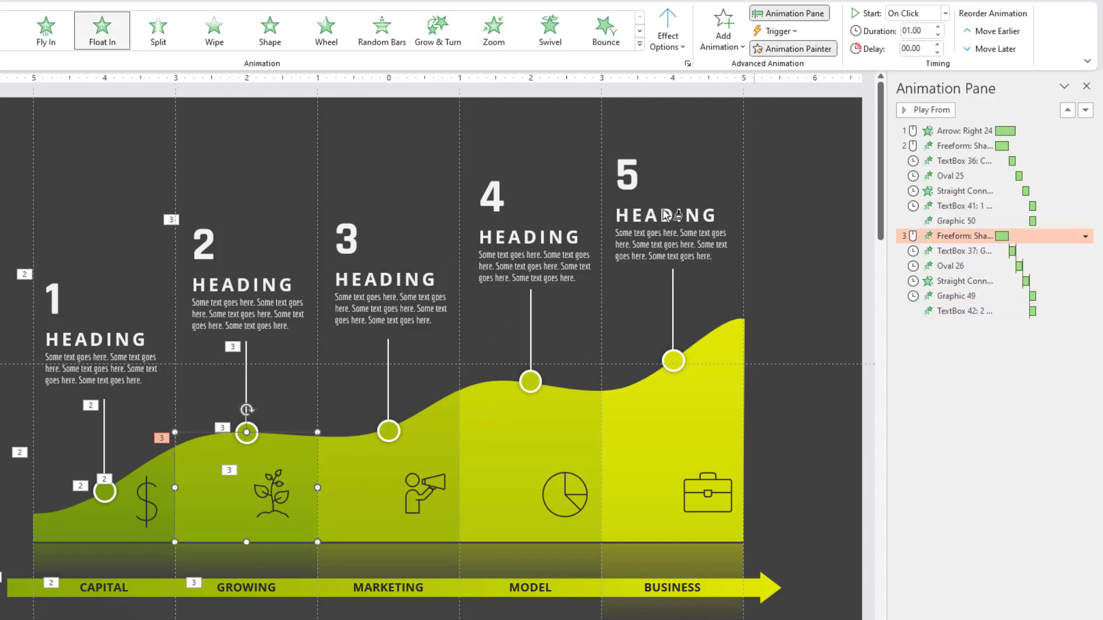
pyautogui.click(370, 531)
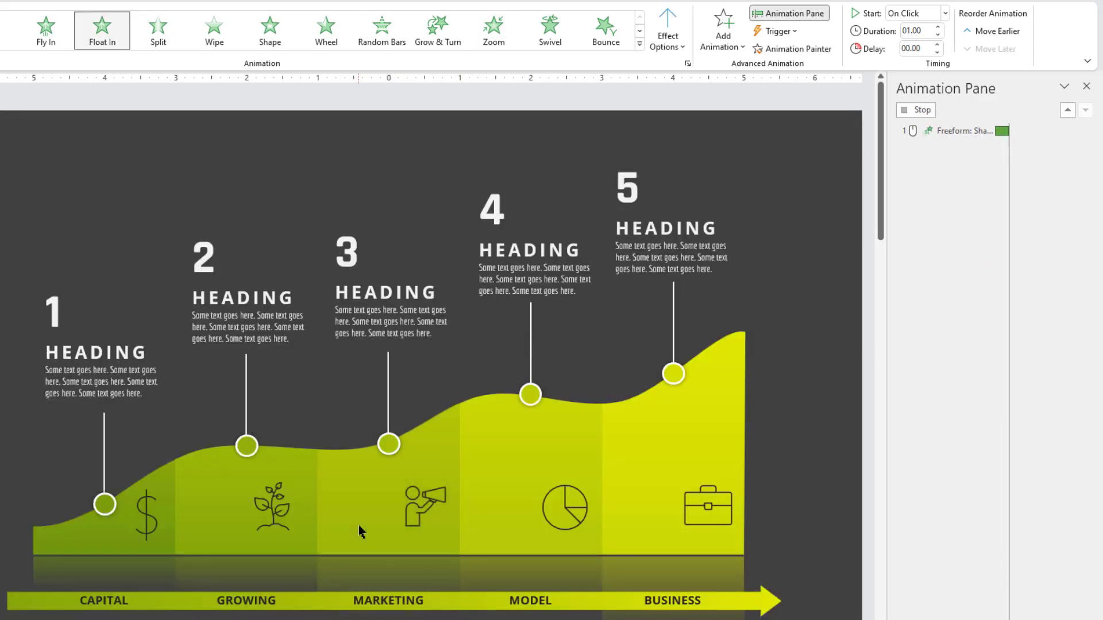
pyautogui.click(265, 599)
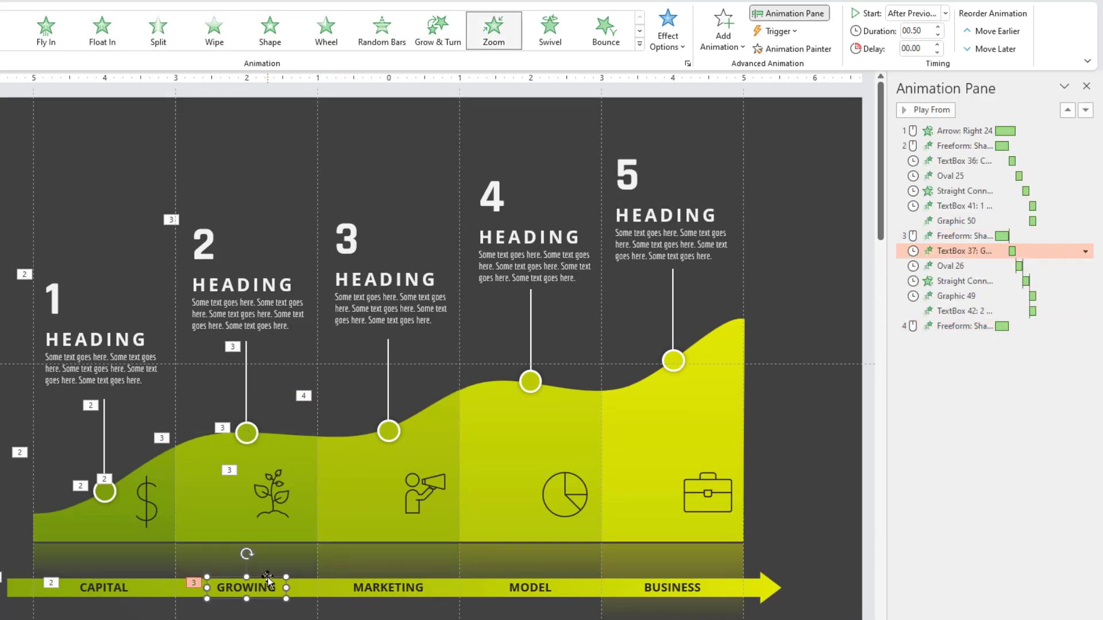
pyautogui.click(792, 49)
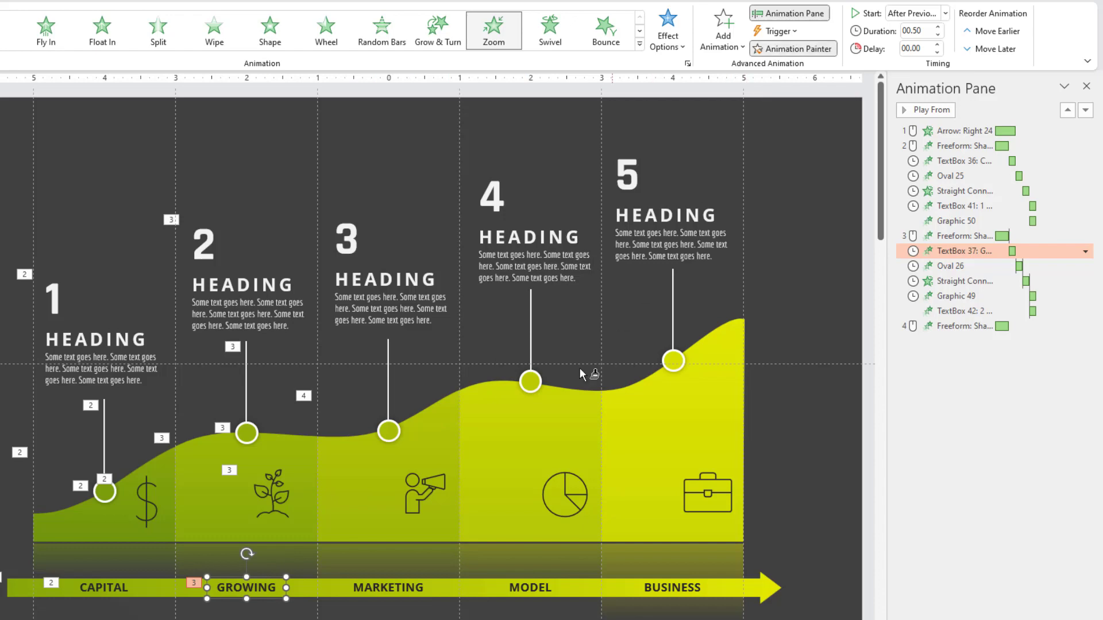
pyautogui.click(380, 594)
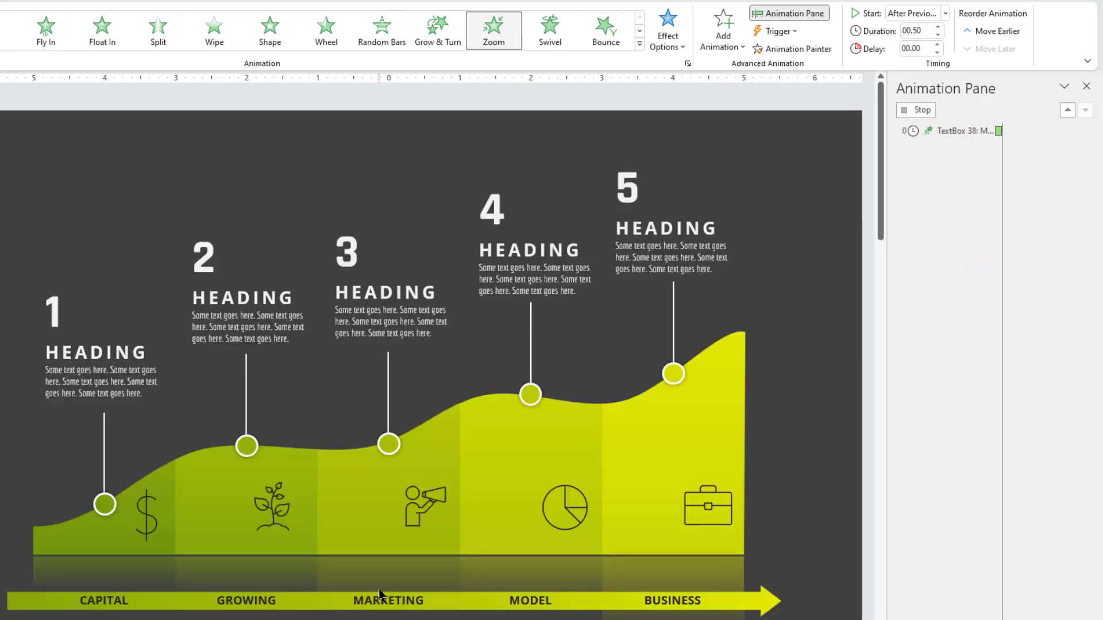
# Step: Copy the animations of the second marker's circle and line to the third marker's circle and line with Animation Painter
pyautogui.scroll(-1, 275, 467)
pyautogui.click(247, 434)
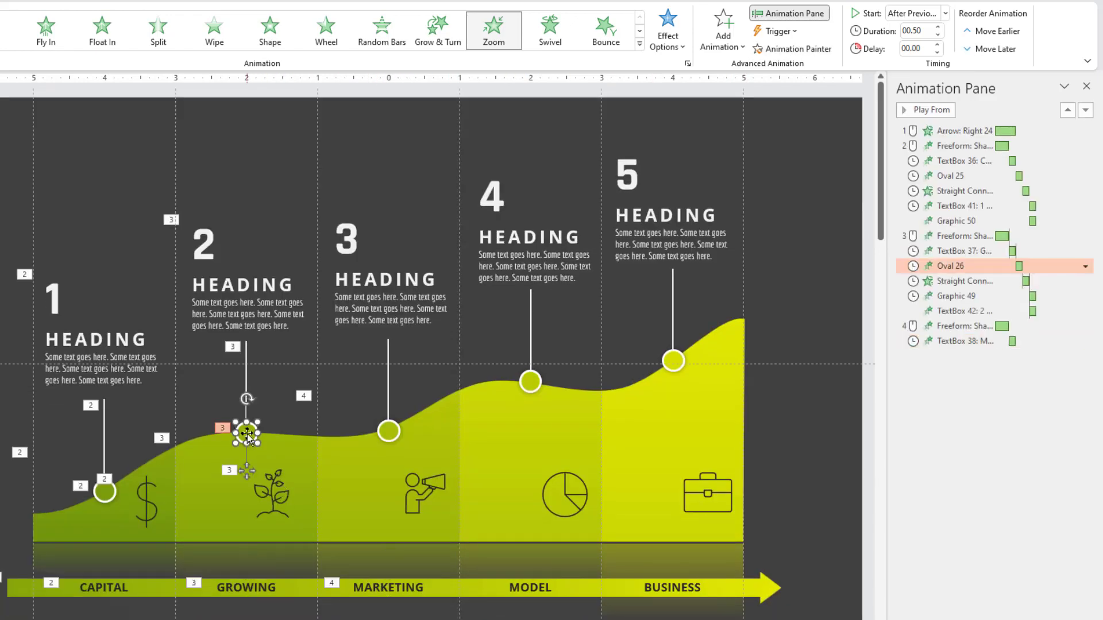
pyautogui.click(787, 49)
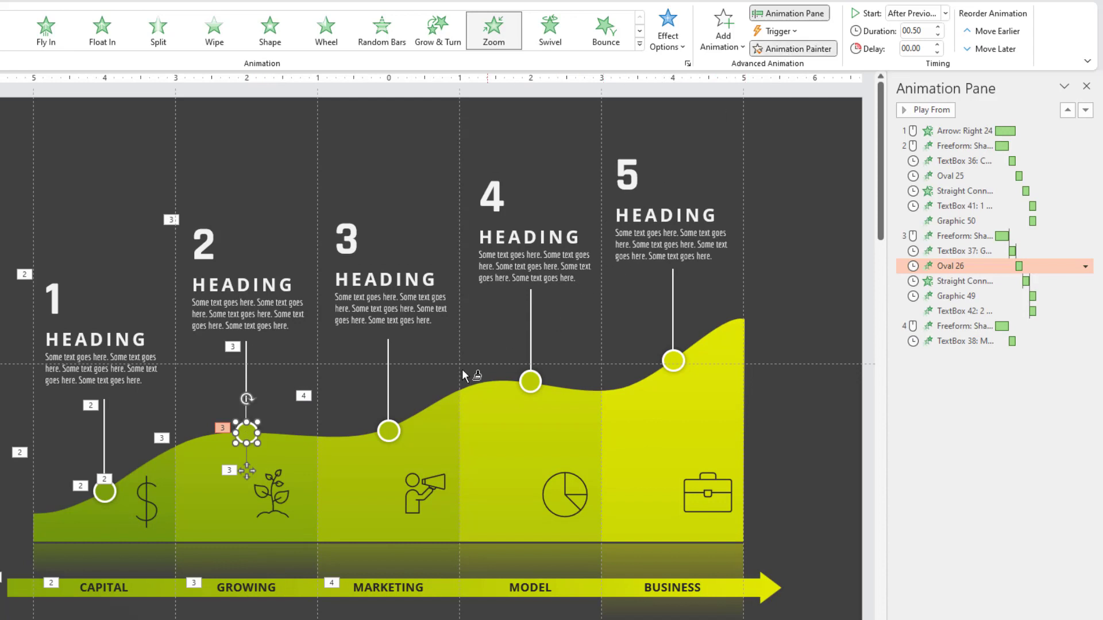
pyautogui.click(389, 432)
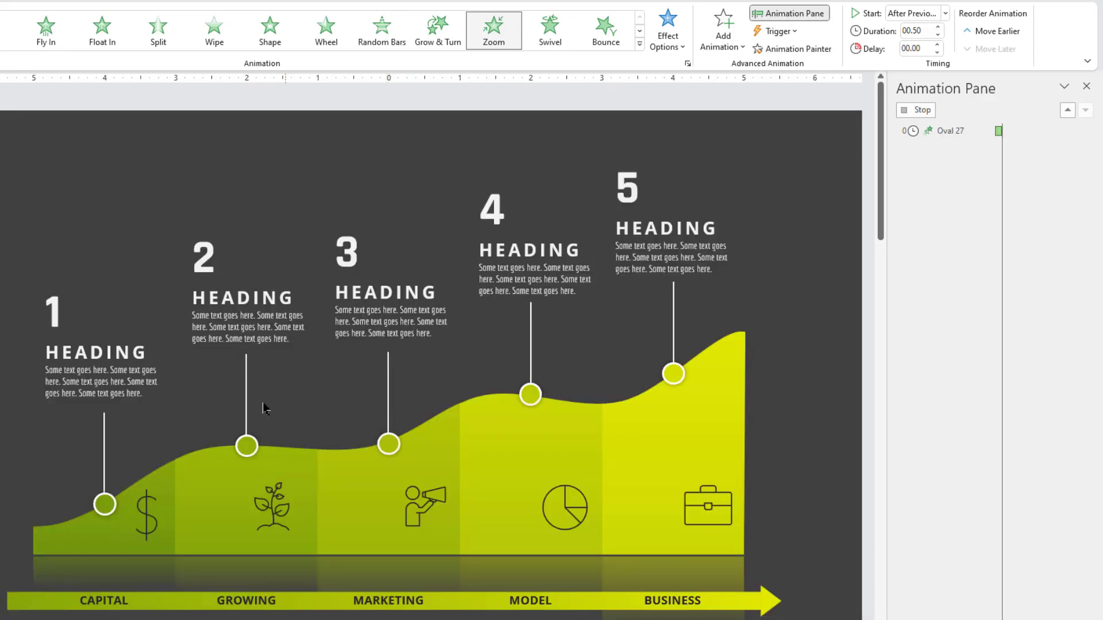
pyautogui.click(246, 393)
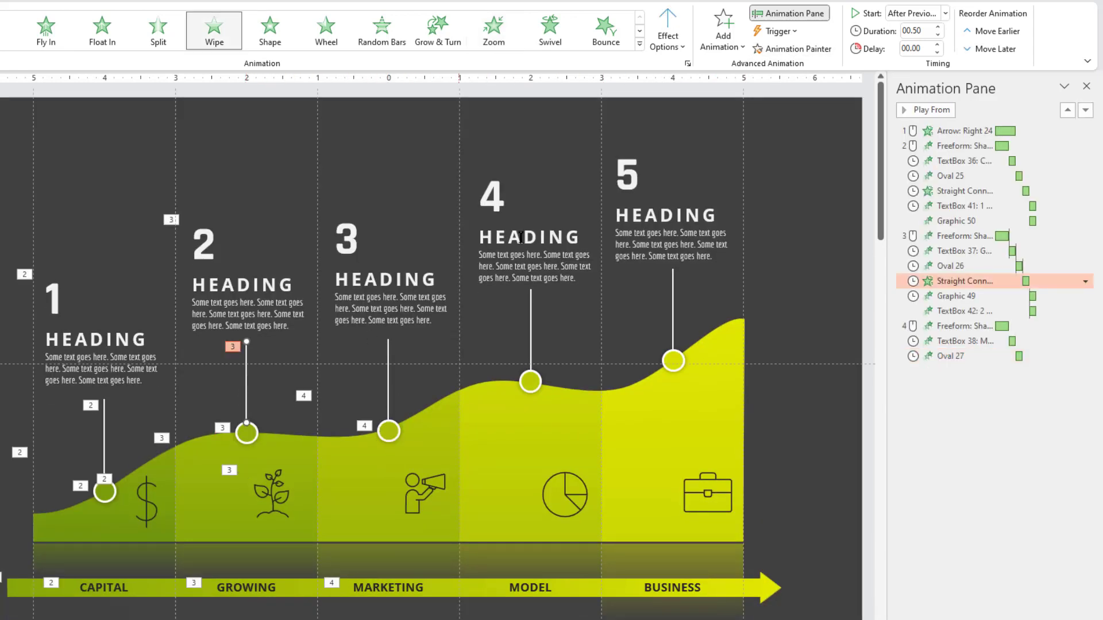
pyautogui.click(787, 49)
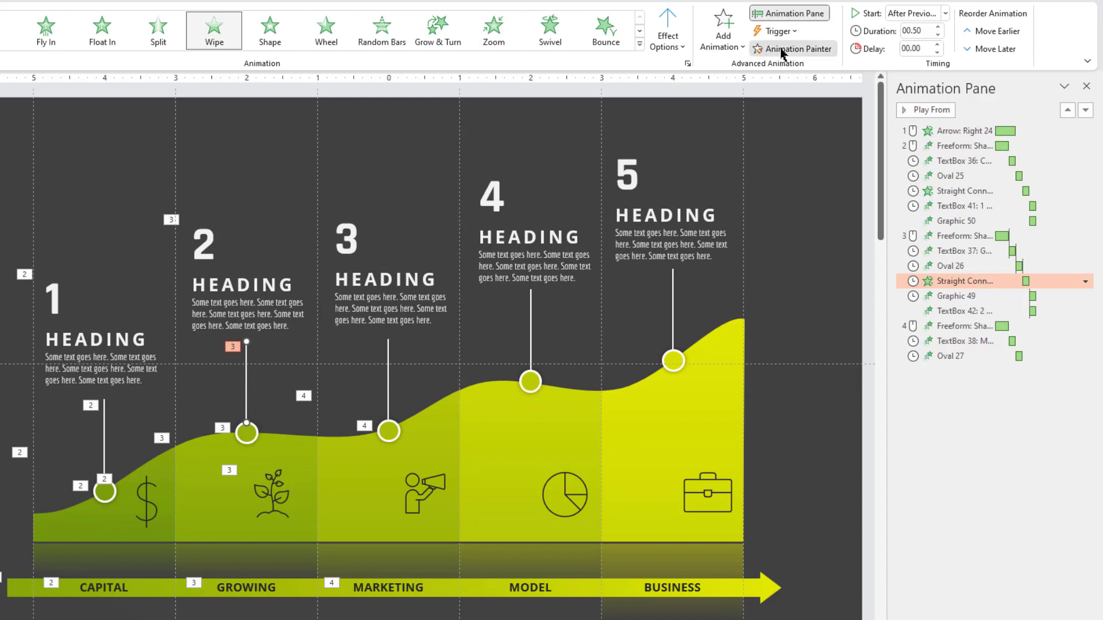
pyautogui.click(388, 364)
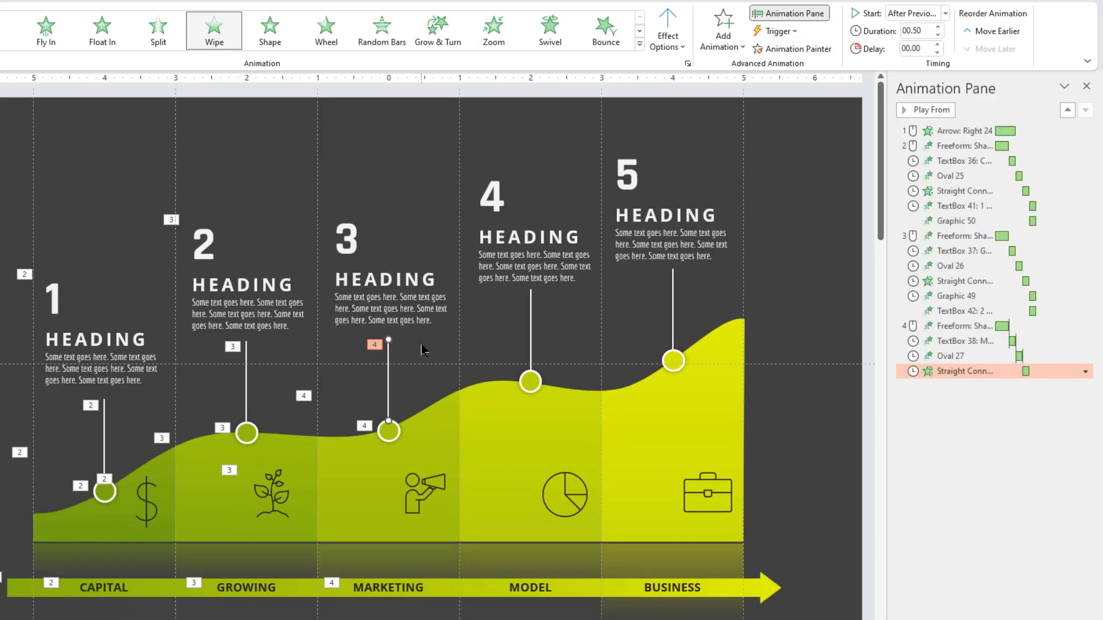
# Step: Apply a Zoom entrance to the number 3 text block and the megaphone icon together, with the text block starting After Previous
pyautogui.click(429, 329)
pyautogui.keyDown('ctrl'); pyautogui.click(422, 494); pyautogui.keyUp('ctrl')
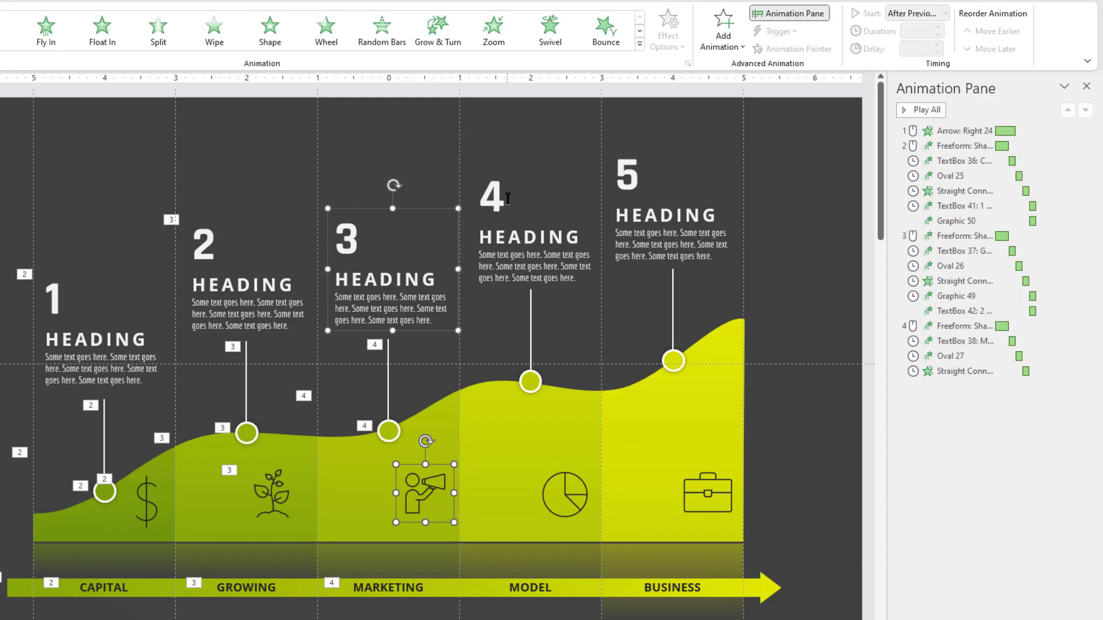
pyautogui.click(500, 48)
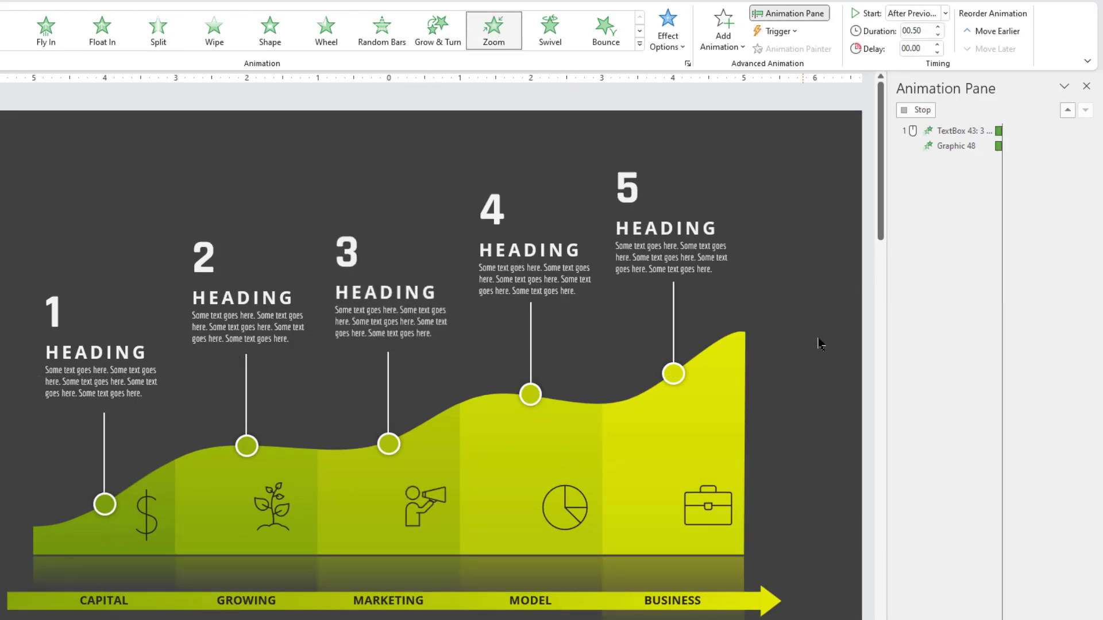
pyautogui.click(956, 431)
pyautogui.click(946, 386)
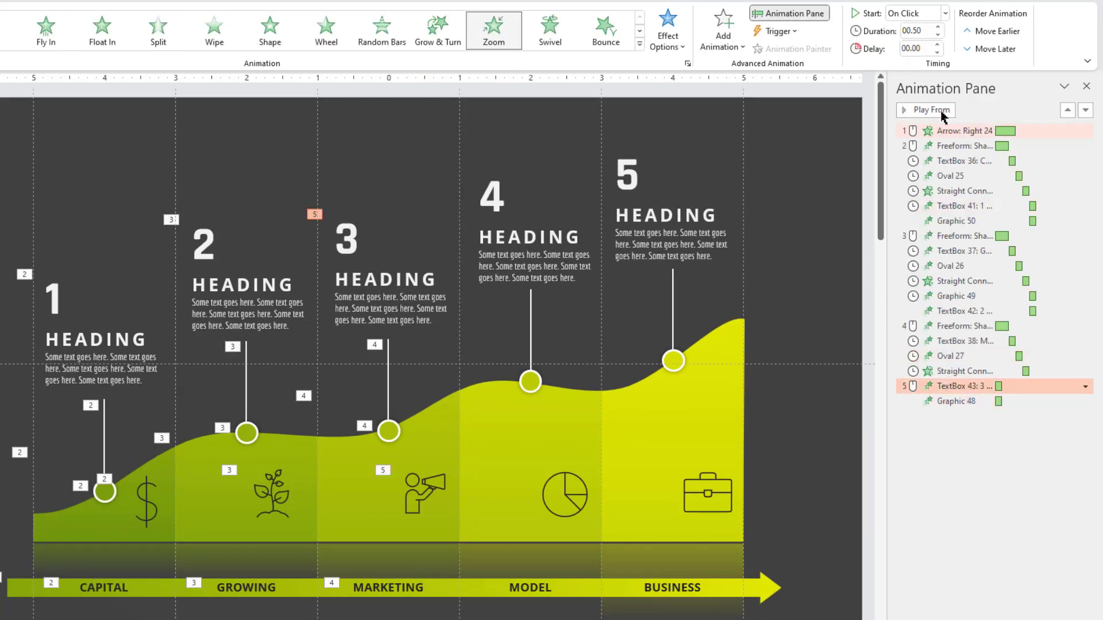
pyautogui.click(945, 13)
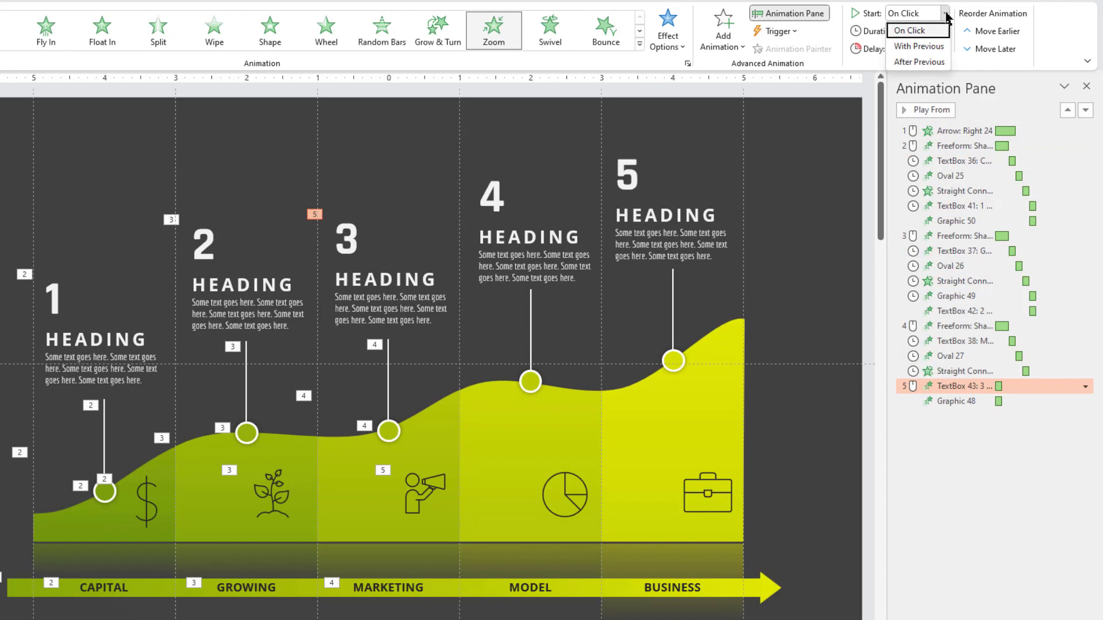
pyautogui.click(922, 62)
# Step: Copy the animations of the third wave segment and the MARKETING label to the fourth segment and the MODEL label with Animation Painter
pyautogui.click(441, 523)
pyautogui.click(440, 528)
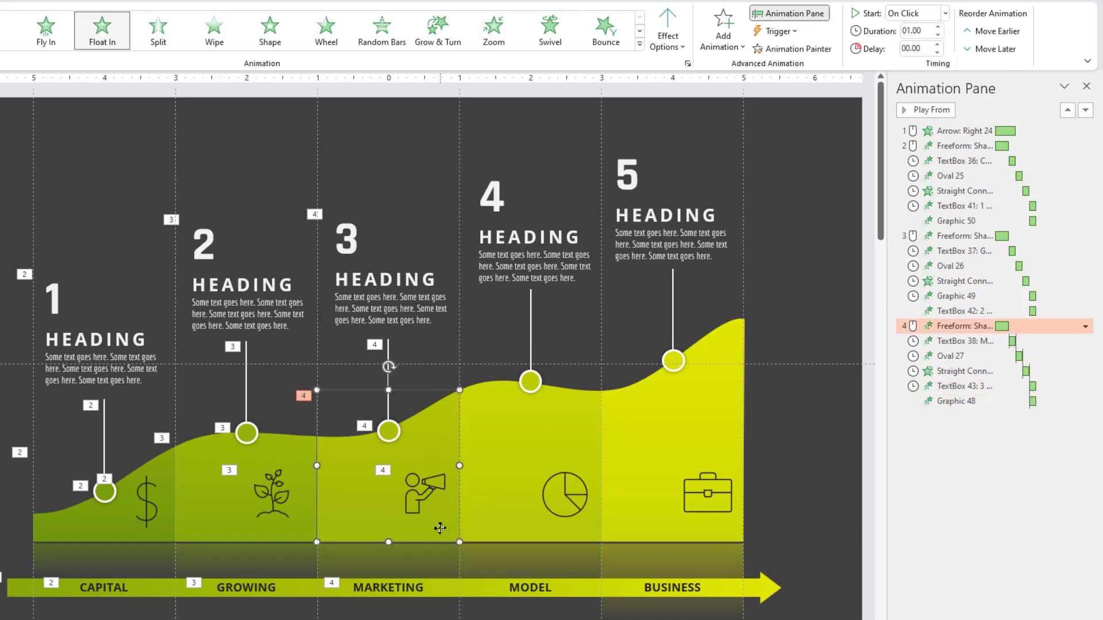
pyautogui.click(792, 49)
pyautogui.click(488, 524)
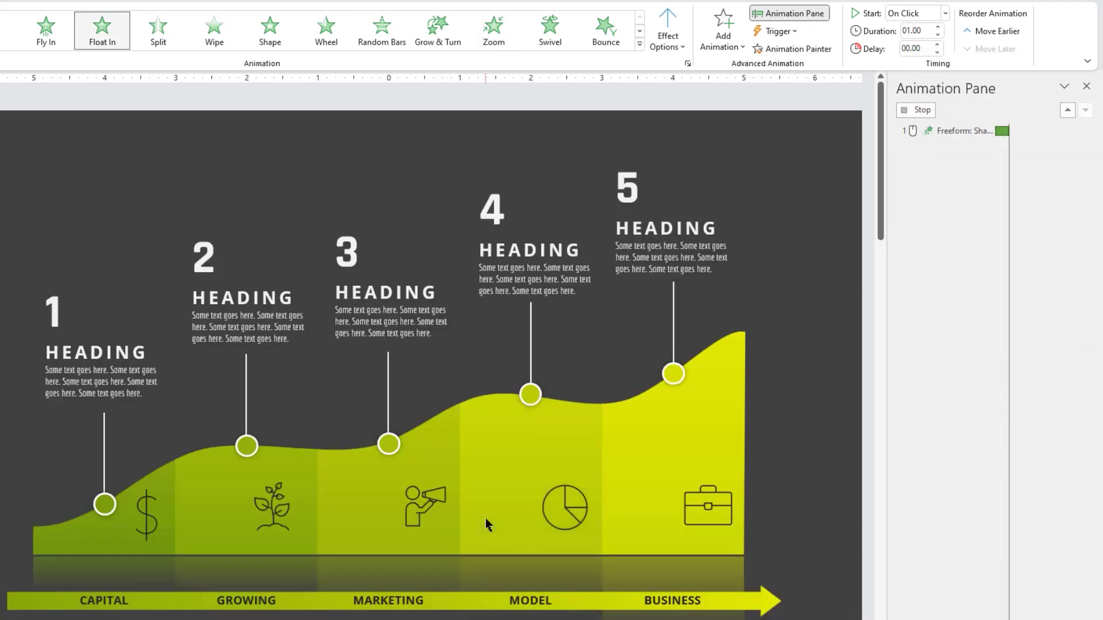
pyautogui.click(407, 598)
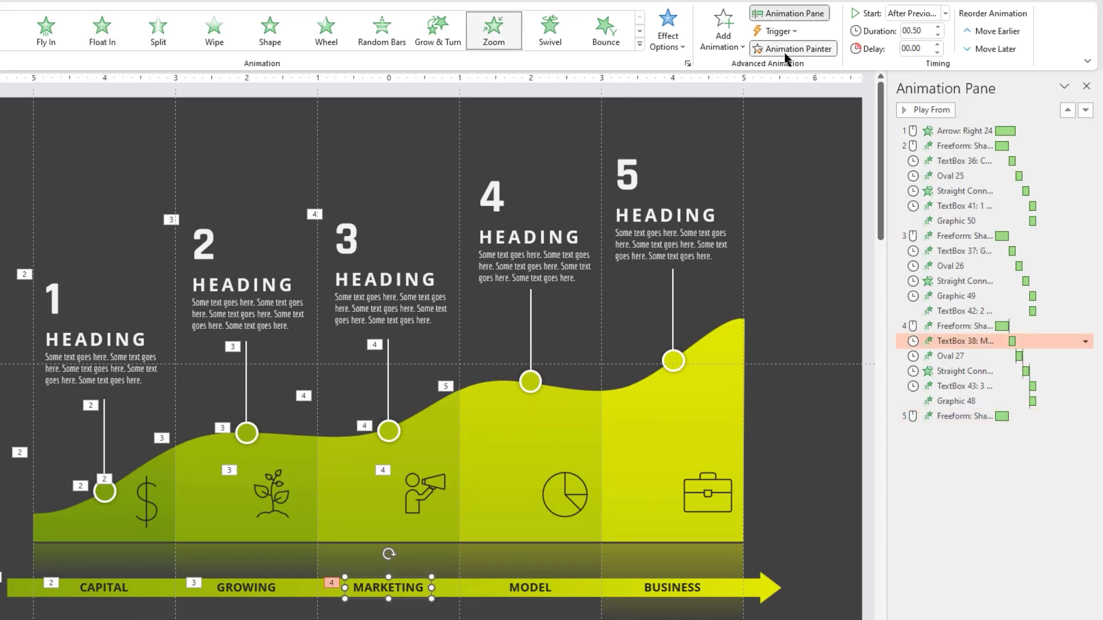
pyautogui.click(524, 591)
# Step: Copy the animations of the third marker's circle and line to the fourth marker's circle and line with Animation Painter
pyautogui.click(389, 432)
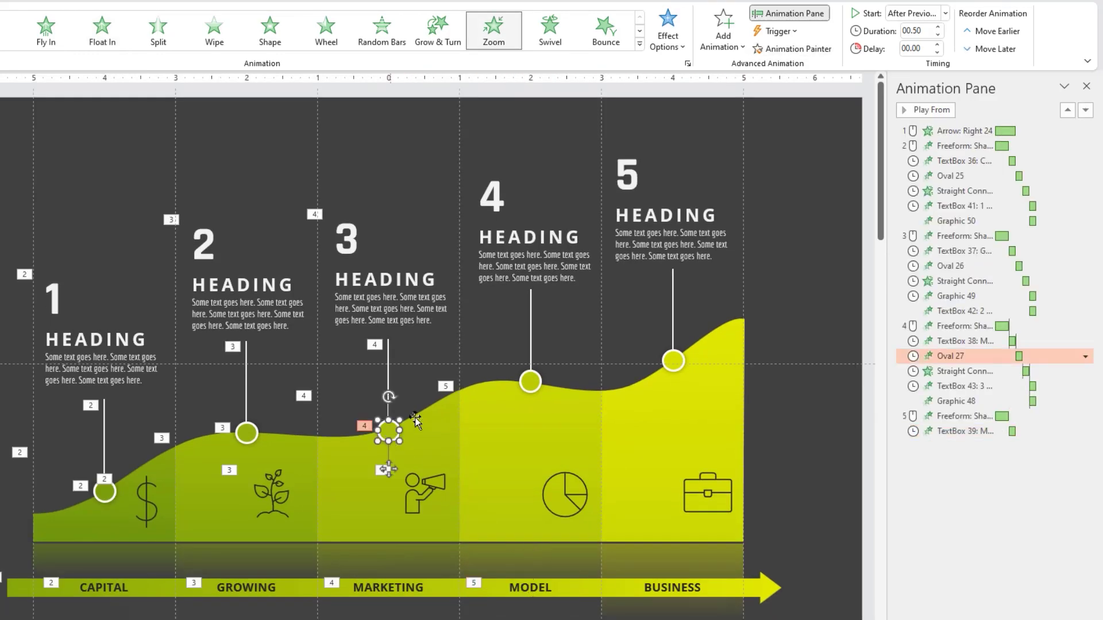
pyautogui.click(791, 49)
pyautogui.click(530, 382)
pyautogui.click(389, 379)
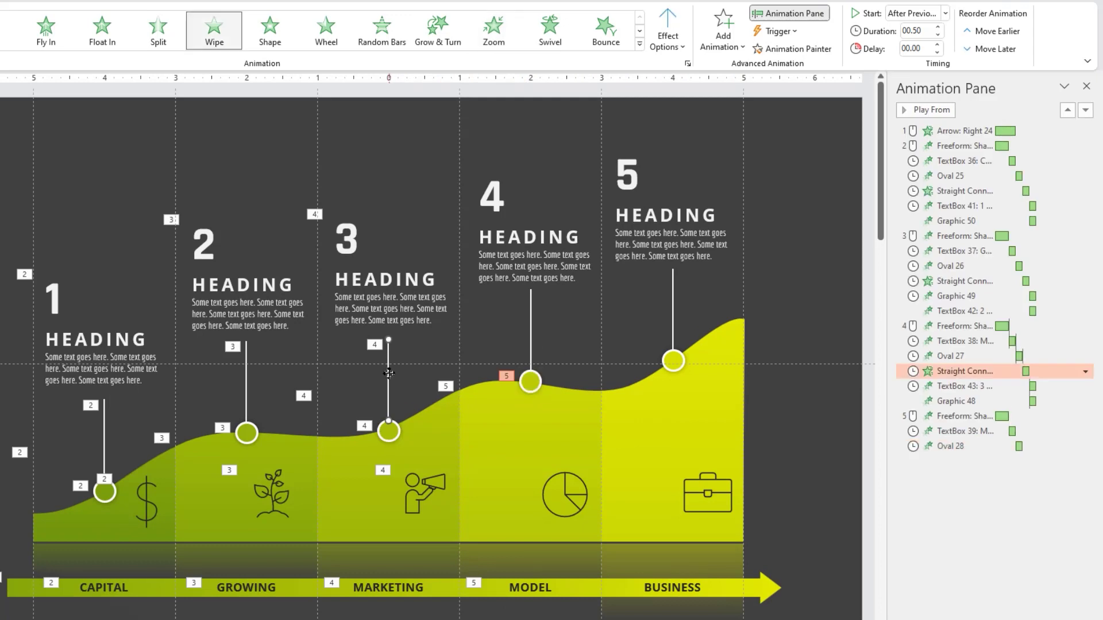
pyautogui.click(791, 49)
pyautogui.click(531, 313)
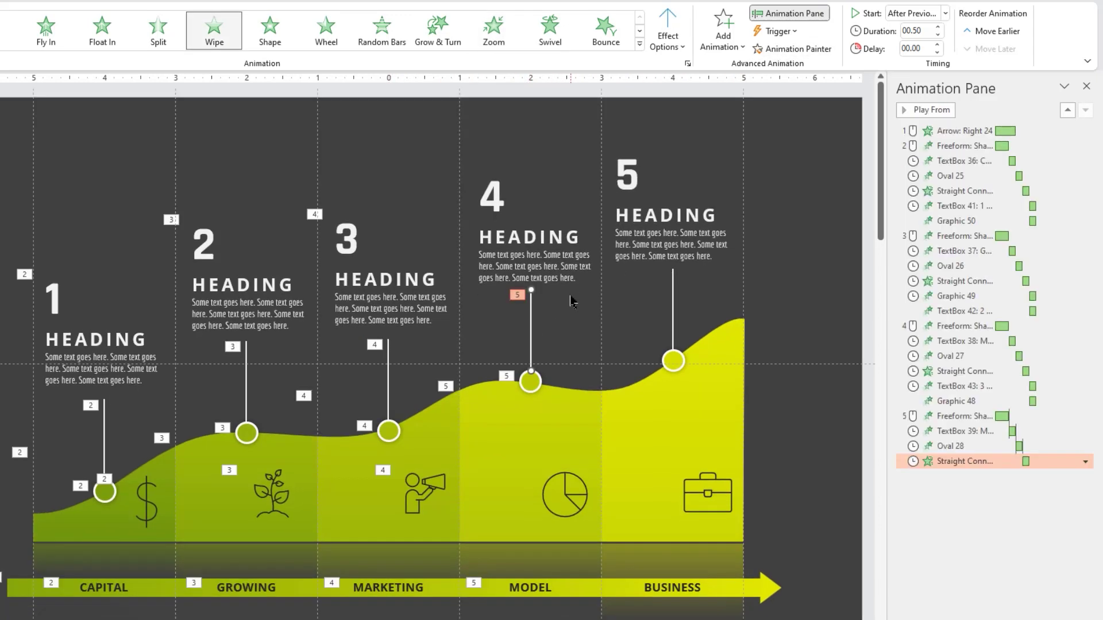
# Step: Apply a Zoom entrance to the number 4 text block and the pie chart icon together, with the text block starting After Previous
pyautogui.keyDown('shift'); pyautogui.click(560, 500); pyautogui.keyUp('shift')
pyautogui.click(494, 32)
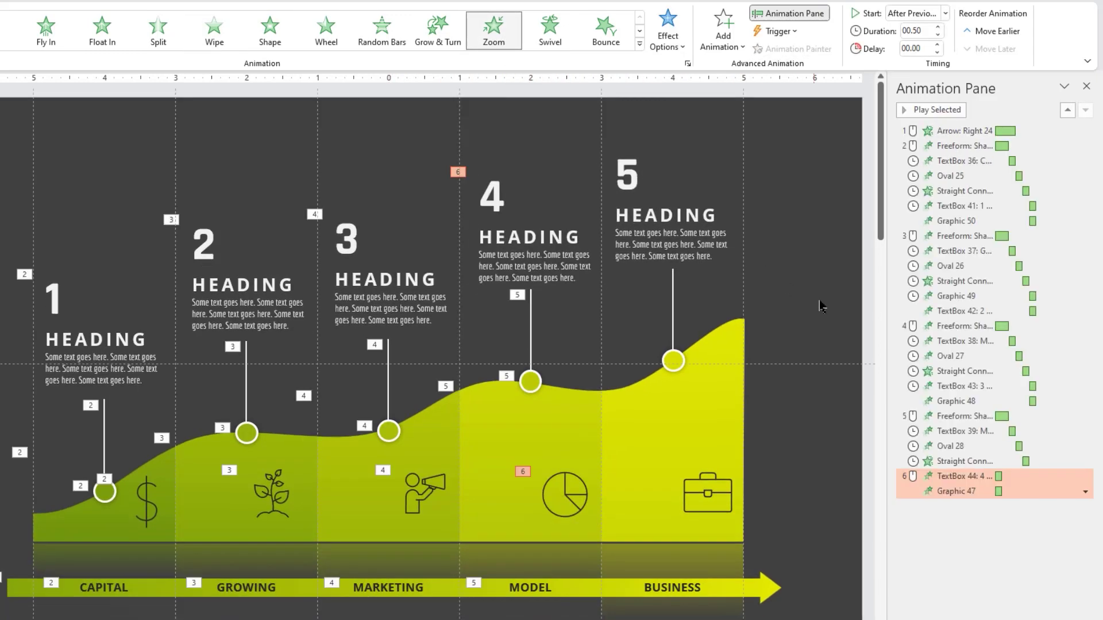
pyautogui.click(960, 476)
pyautogui.click(945, 13)
pyautogui.click(922, 60)
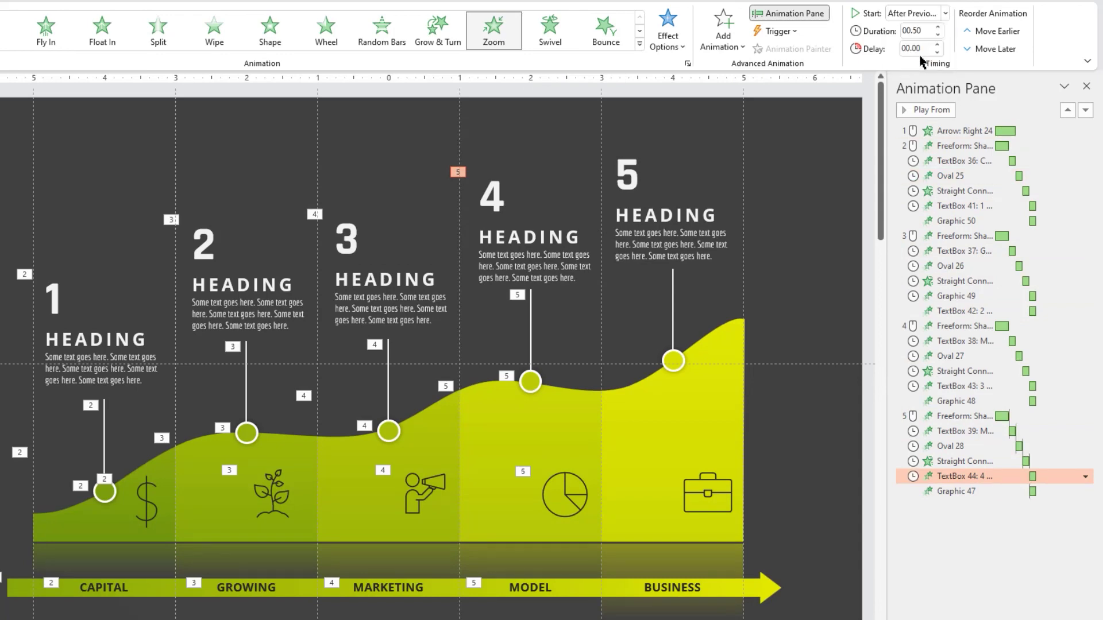
# Step: Copy the animations of the fourth wave segment and the MODEL label to the fifth segment and the BUSINESS label with Animation Painter
pyautogui.click(487, 434)
pyautogui.click(791, 48)
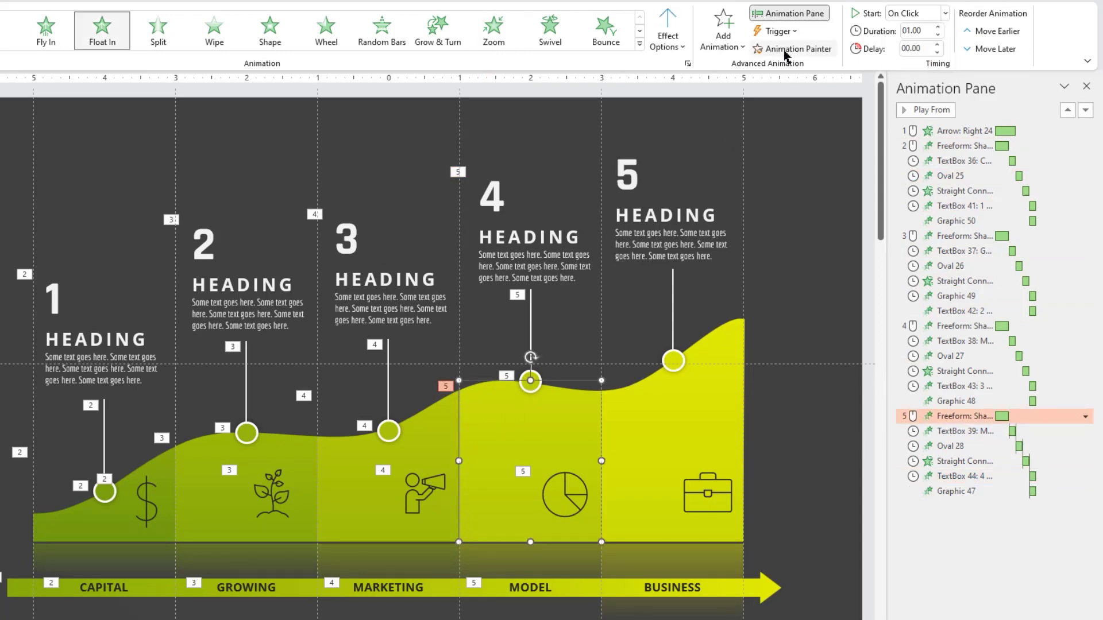
pyautogui.click(729, 385)
pyautogui.click(540, 584)
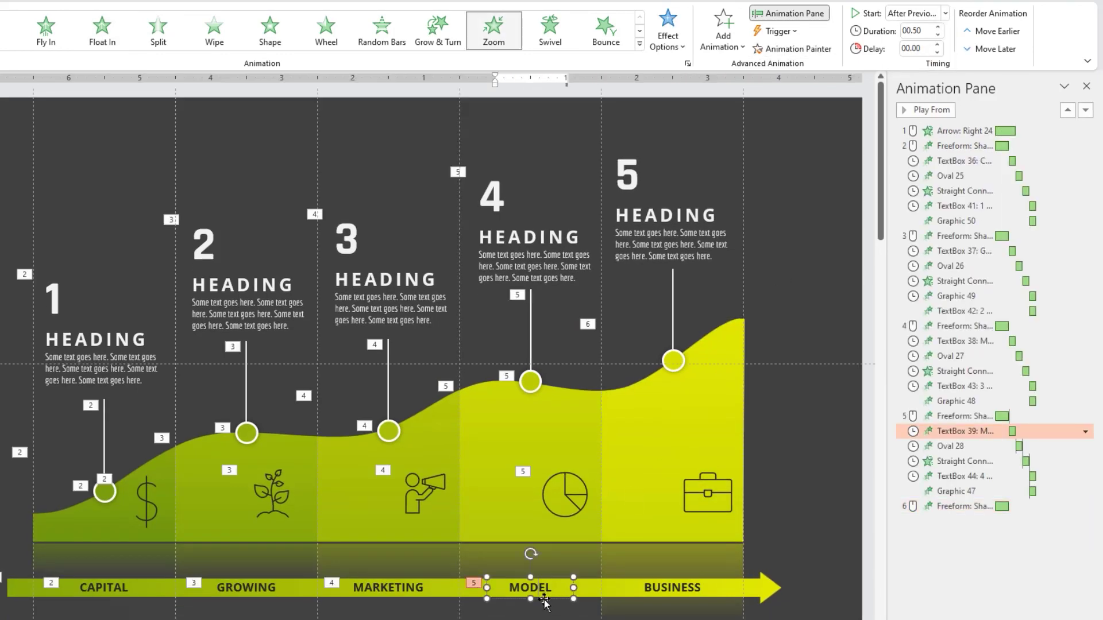
pyautogui.click(791, 49)
pyautogui.click(671, 589)
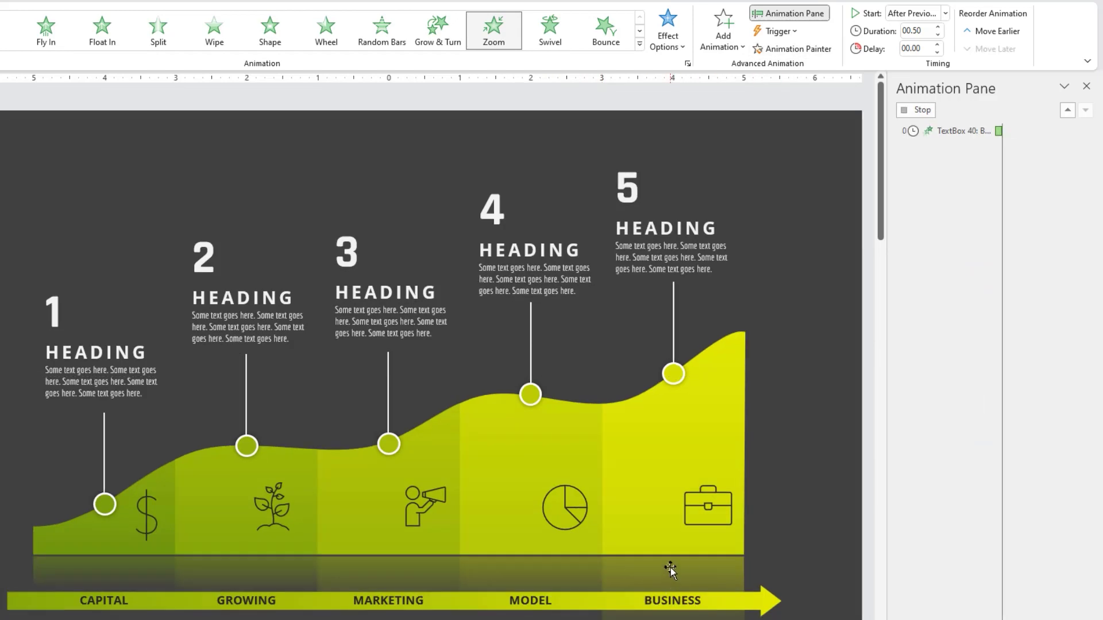
# Step: Copy the animations of the fourth marker's circle and line to the fifth marker's circle and line with Animation Painter
pyautogui.click(530, 394)
pyautogui.click(791, 49)
pyautogui.click(676, 367)
pyautogui.click(530, 333)
pyautogui.click(791, 49)
pyautogui.click(677, 306)
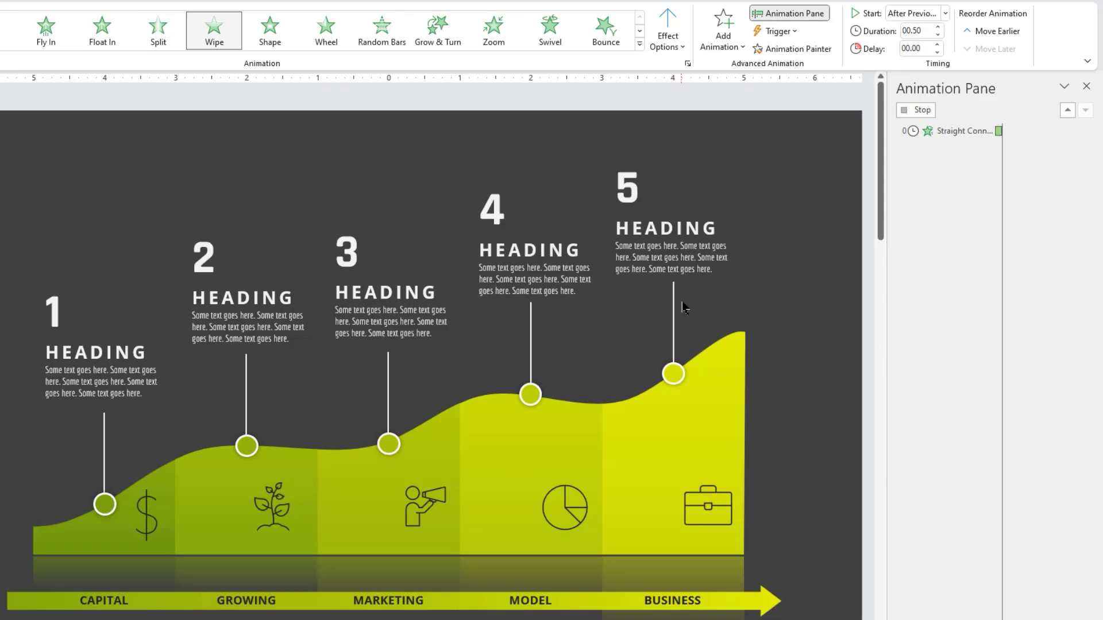
# Step: Apply a Zoom entrance to the number 5 text block and the briefcase icon together, with the text block starting After Previous
pyautogui.keyDown('shift'); pyautogui.click(712, 492); pyautogui.keyUp('shift')
pyautogui.click(493, 29)
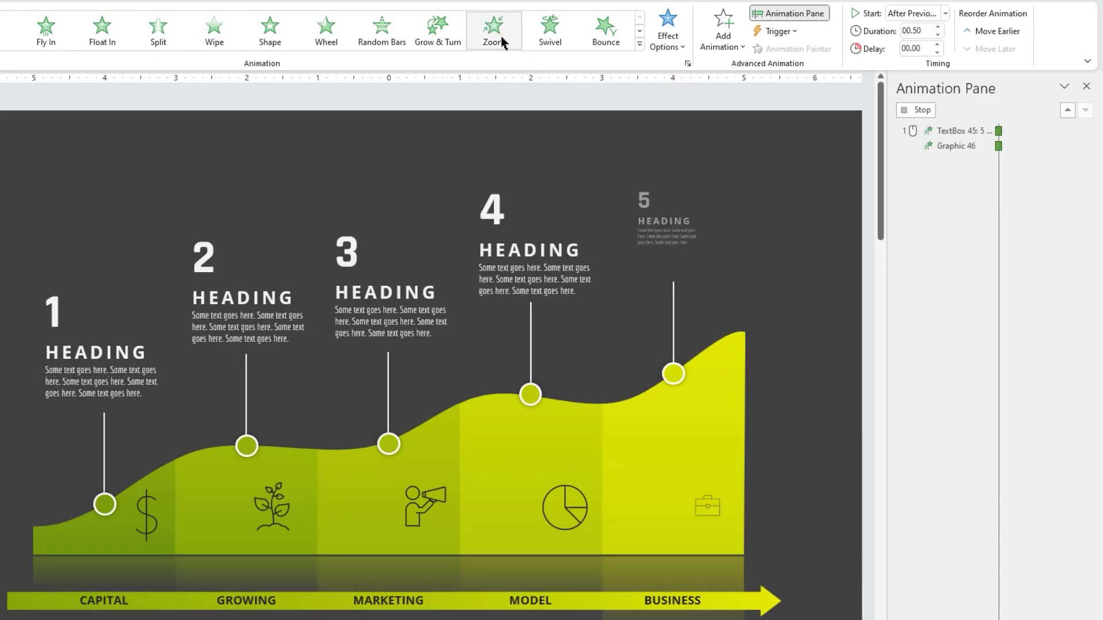
pyautogui.click(945, 13)
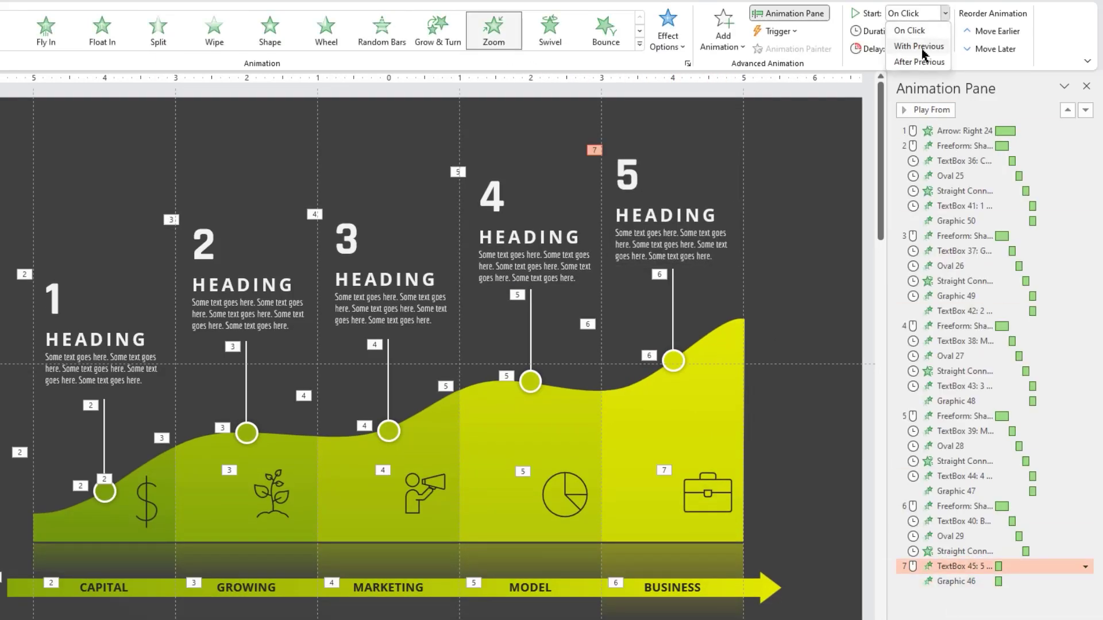
pyautogui.click(914, 59)
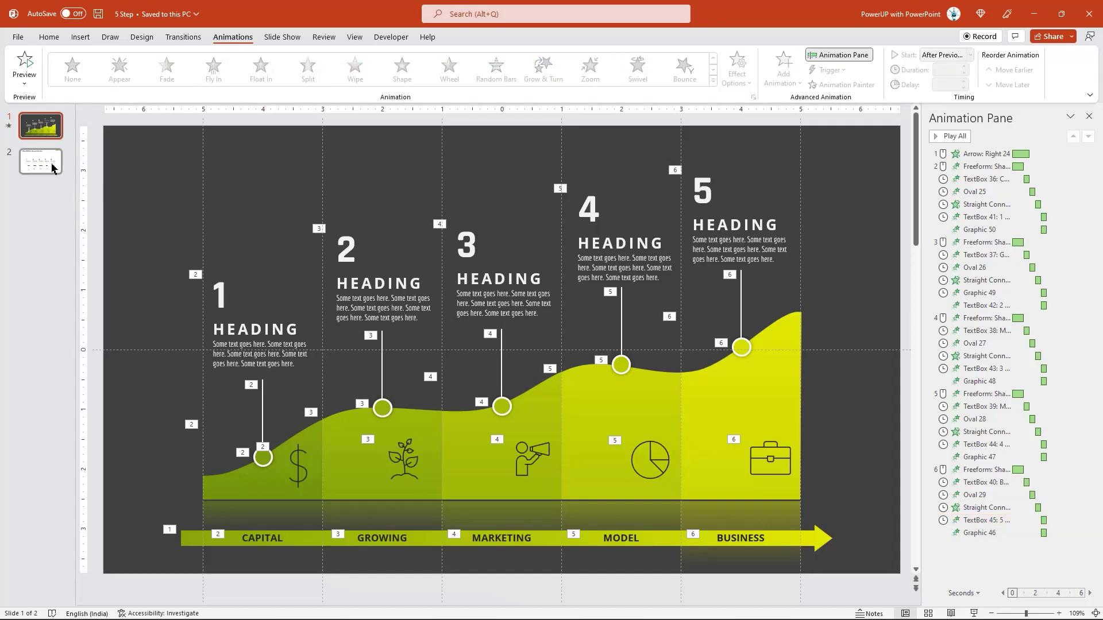
# Step: Copy the title "5 Step AREA Chart Infographic Animation" from slide 2 onto slide 1 and give it a light font color
pyautogui.click(40, 162)
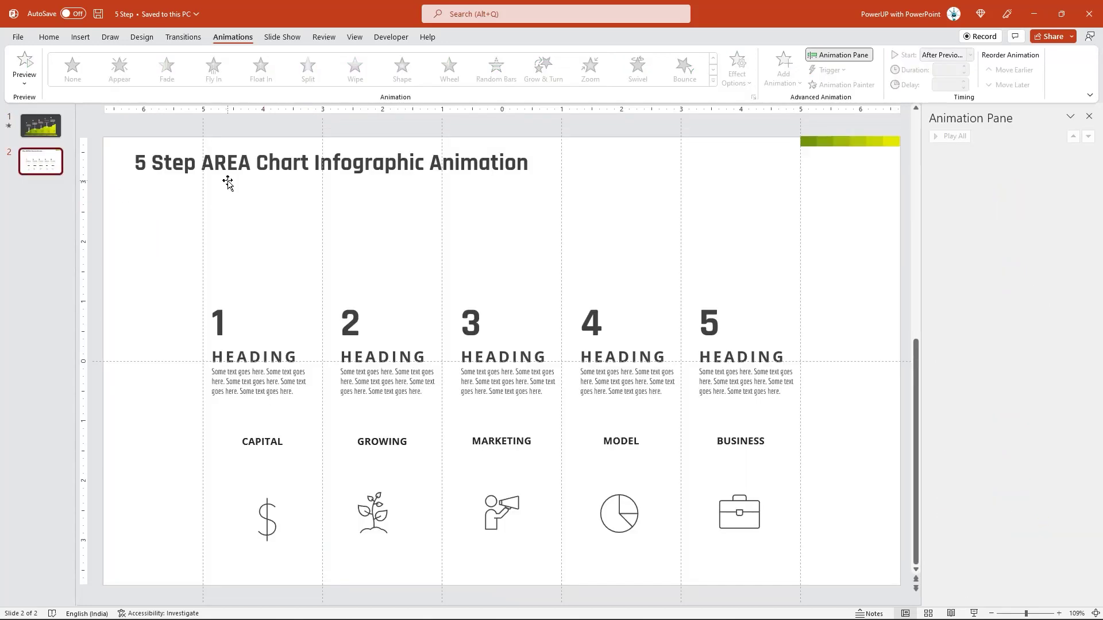
pyautogui.click(224, 180)
pyautogui.hotkey('ctrl', 'c')
pyautogui.click(56, 130)
pyautogui.hotkey('ctrl', 'v')
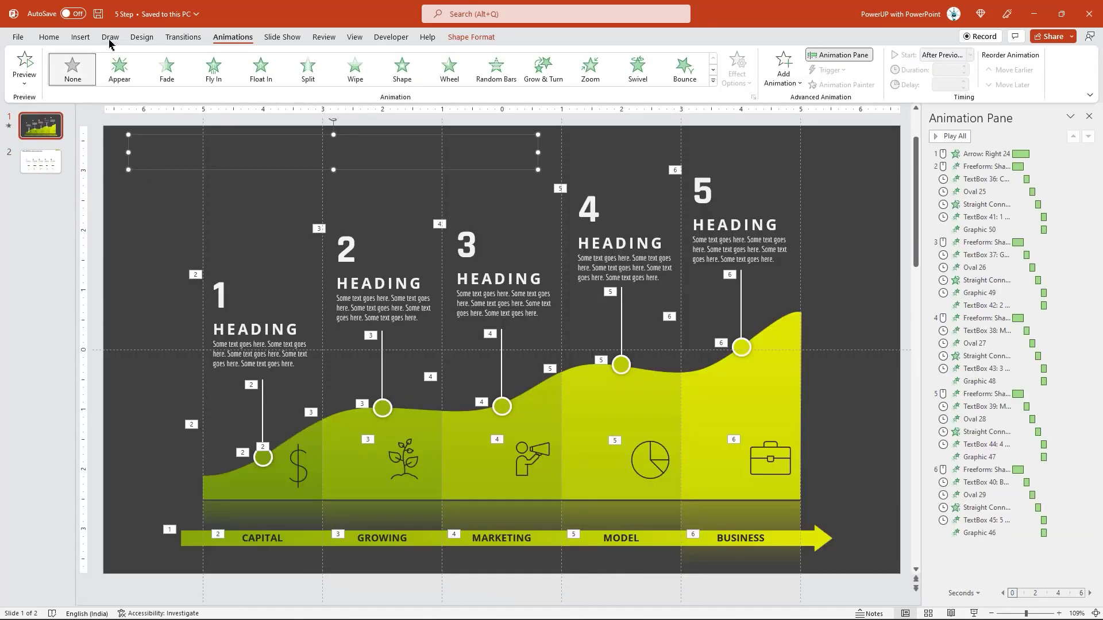
pyautogui.click(52, 35)
pyautogui.click(405, 79)
pyautogui.click(403, 201)
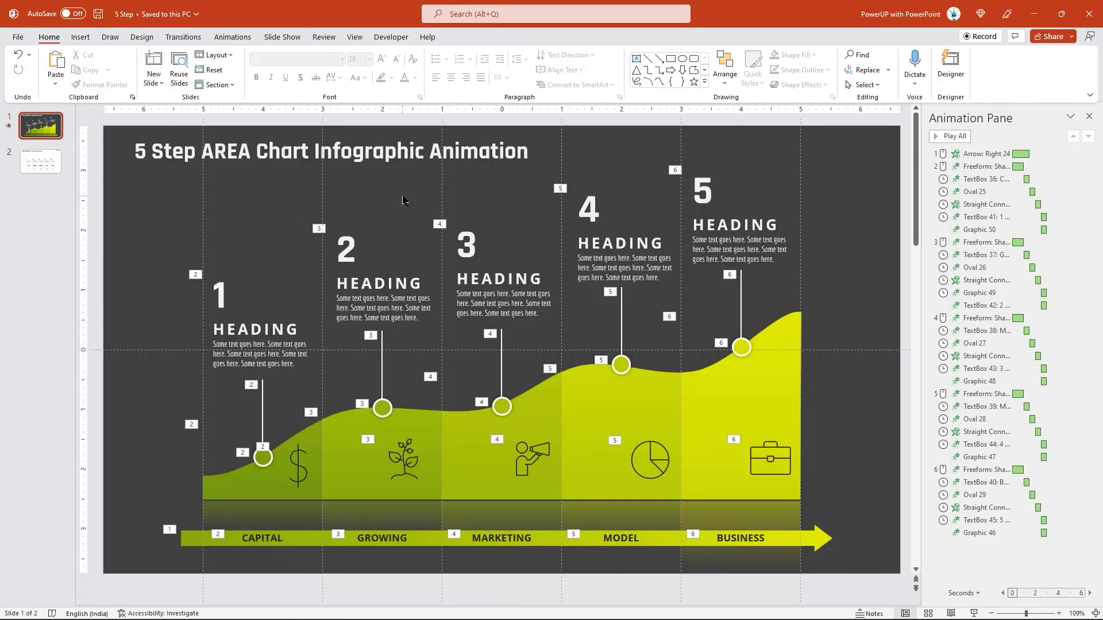